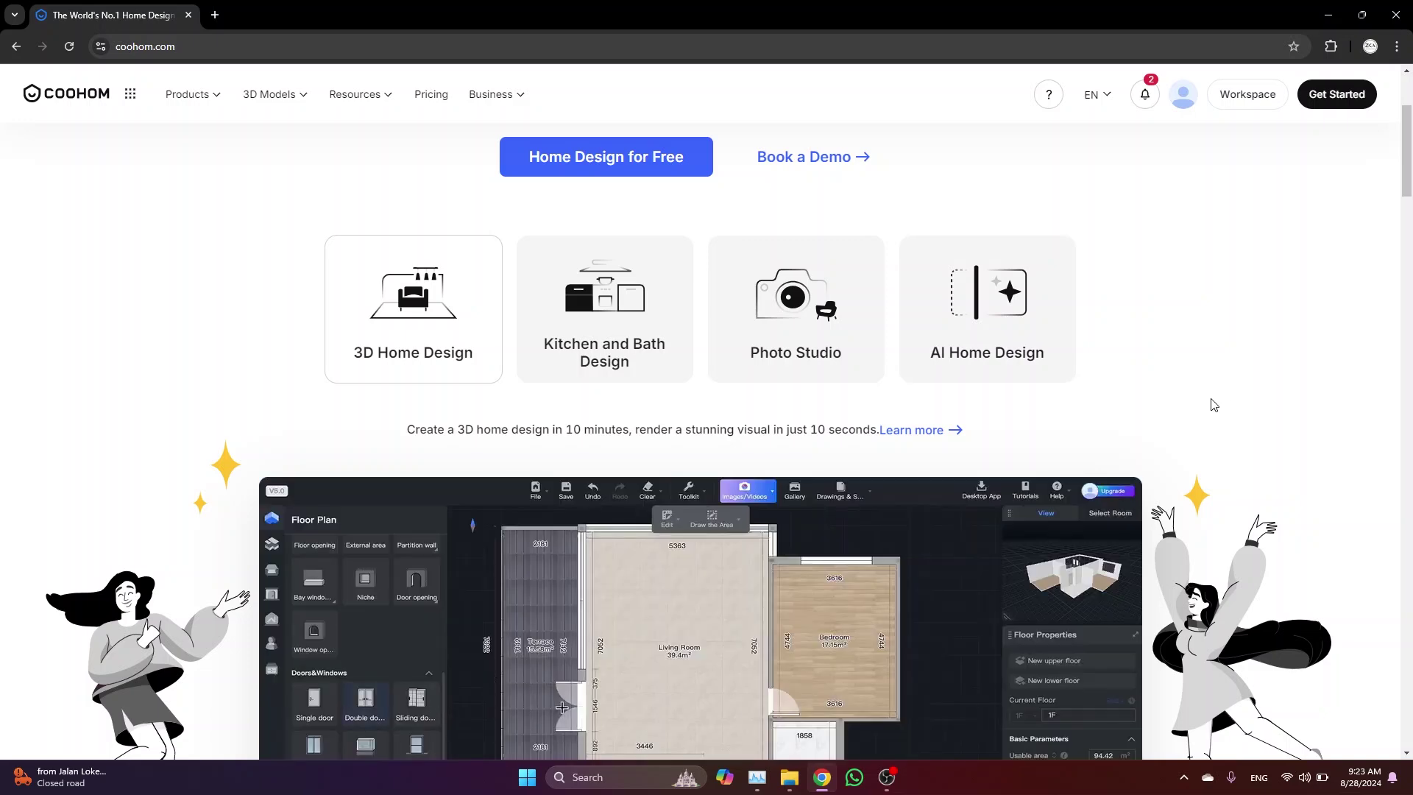
Create a new 3D project and import the Studio drawing to floor 1F using Recognize and generate with auto recognition
scroll(1093, 441, "up", 3)
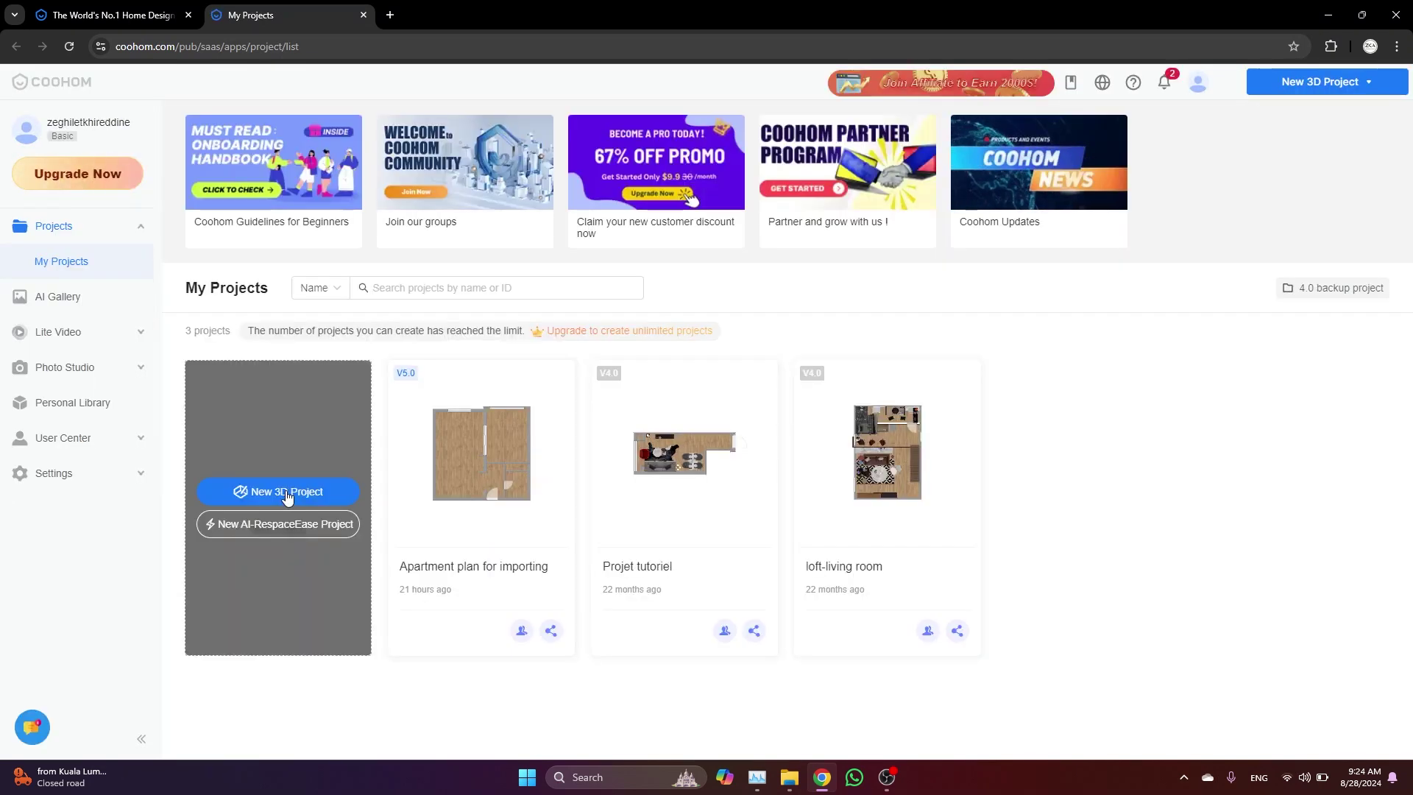
left_click(214, 538)
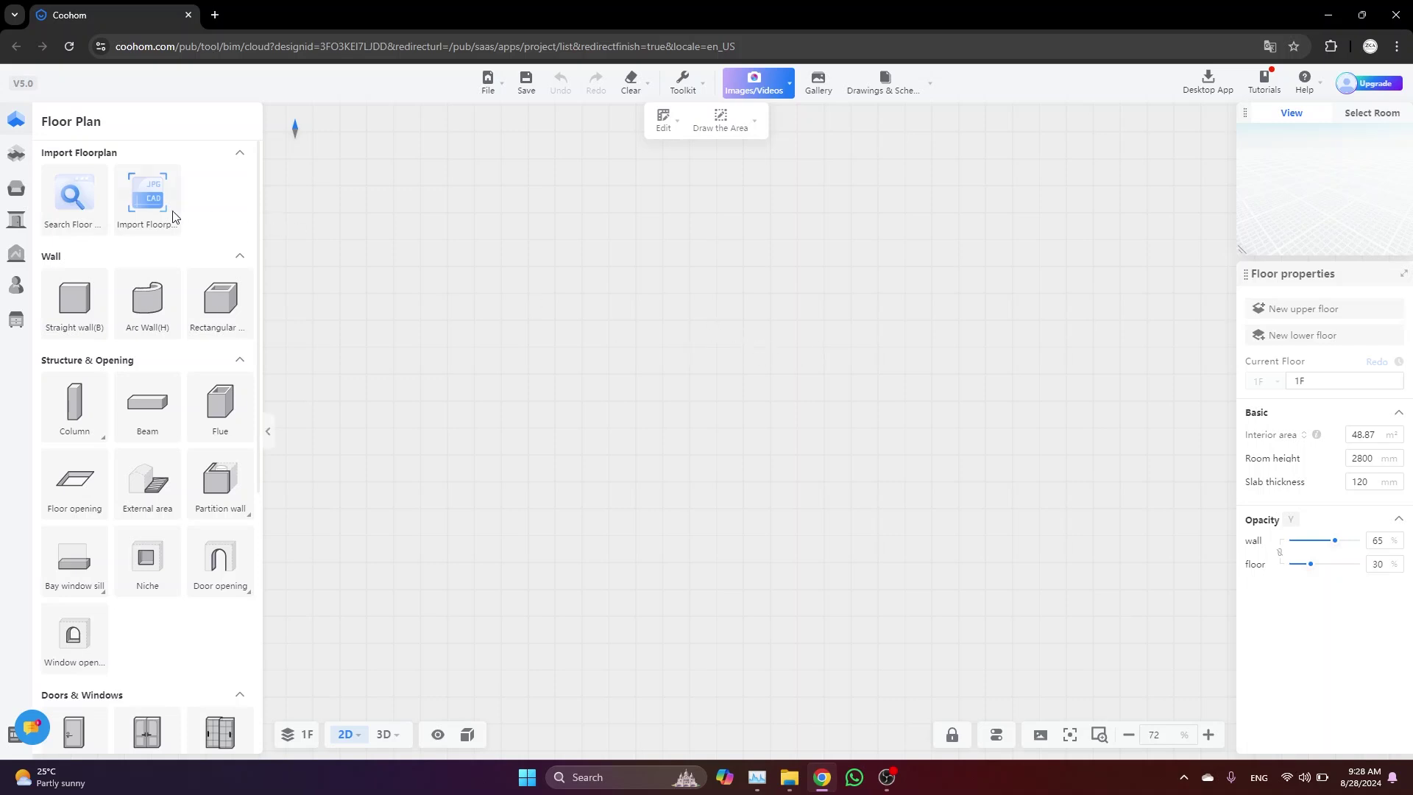
left_click(154, 197)
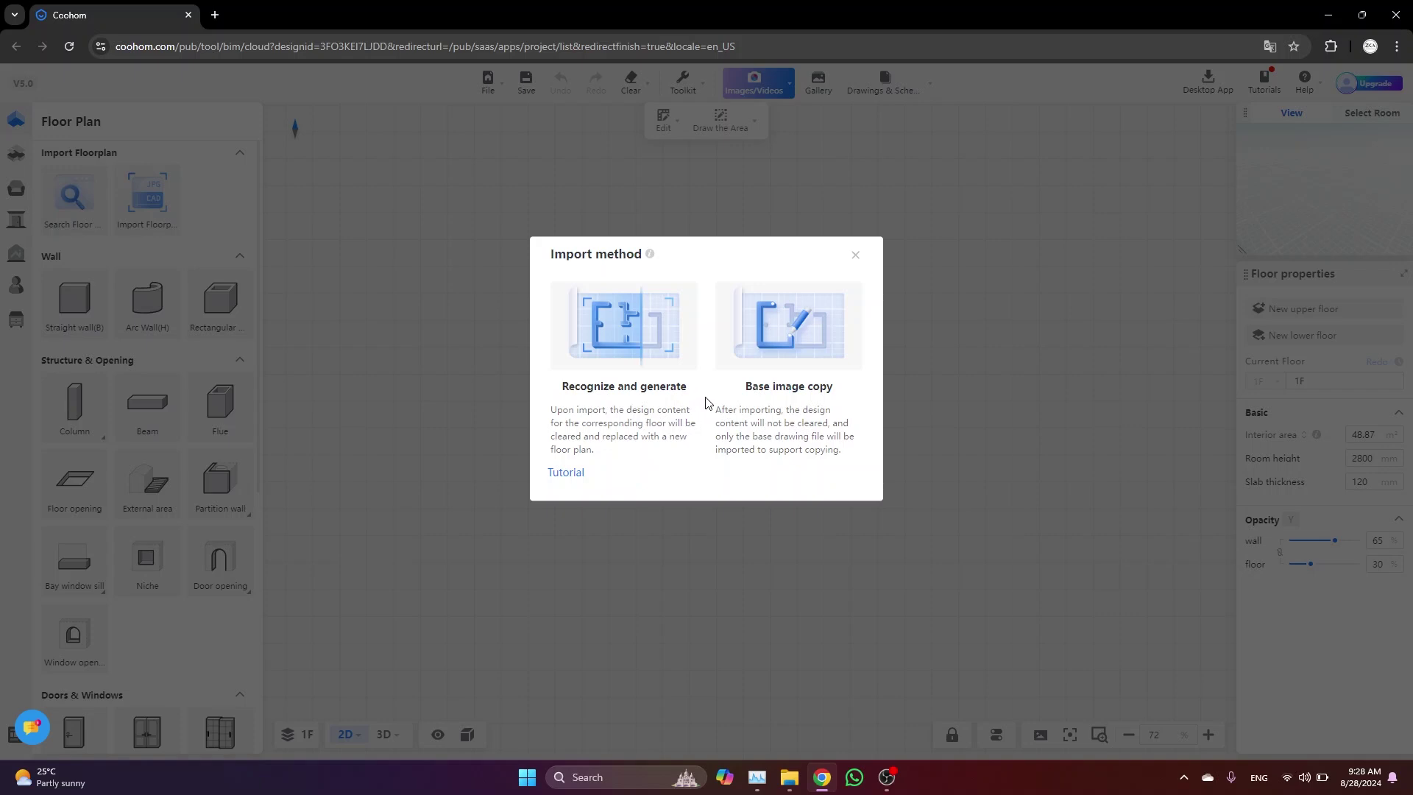
left_click(680, 338)
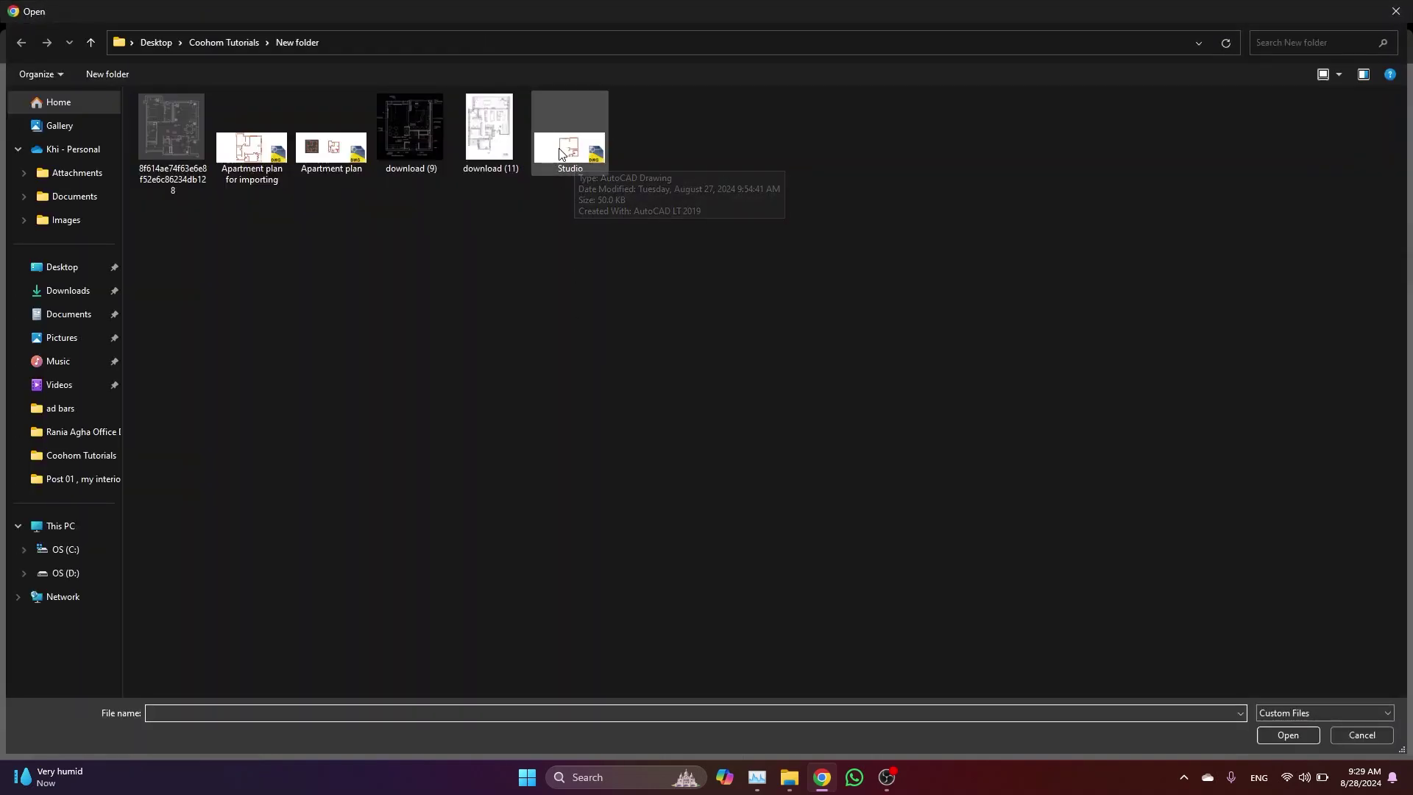
double_click(561, 152)
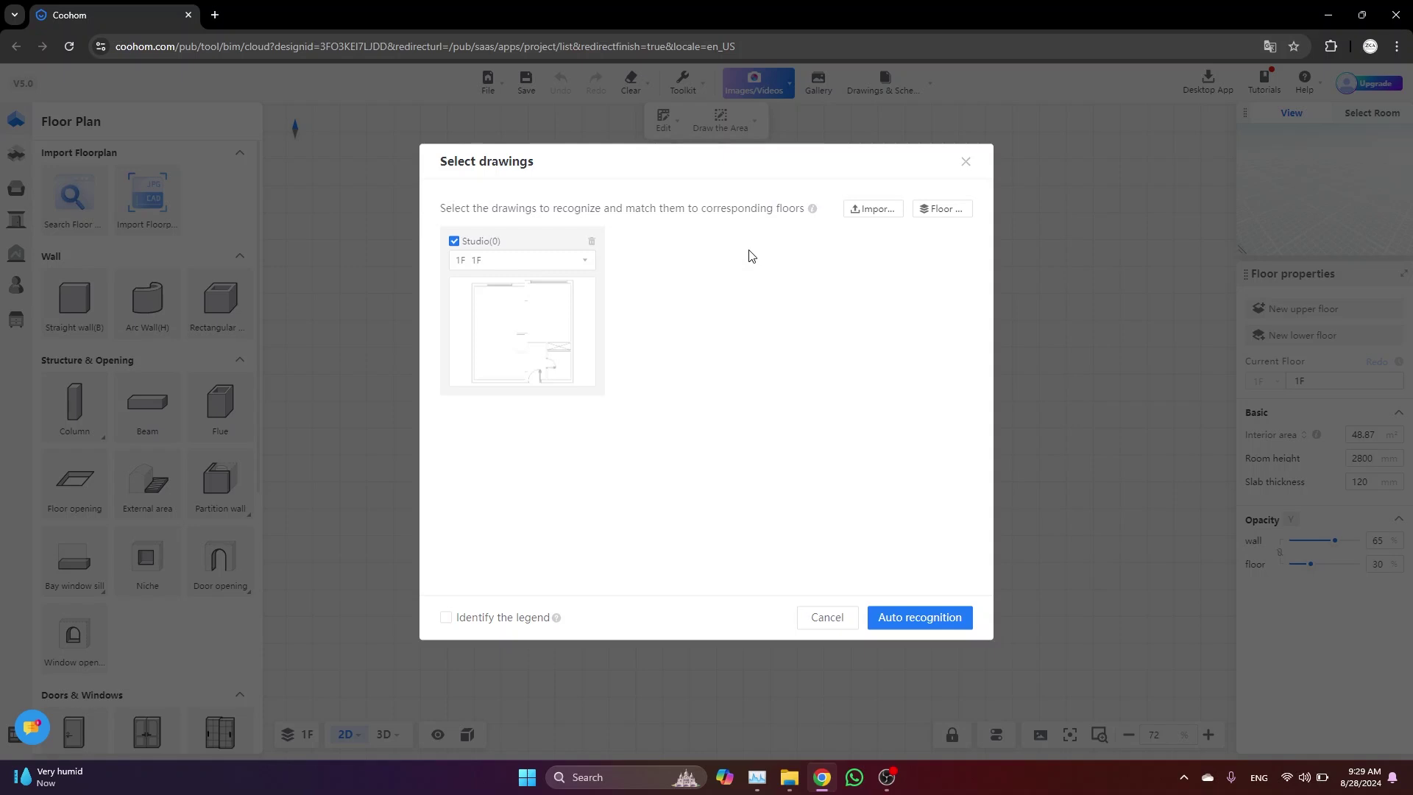
left_click(940, 618)
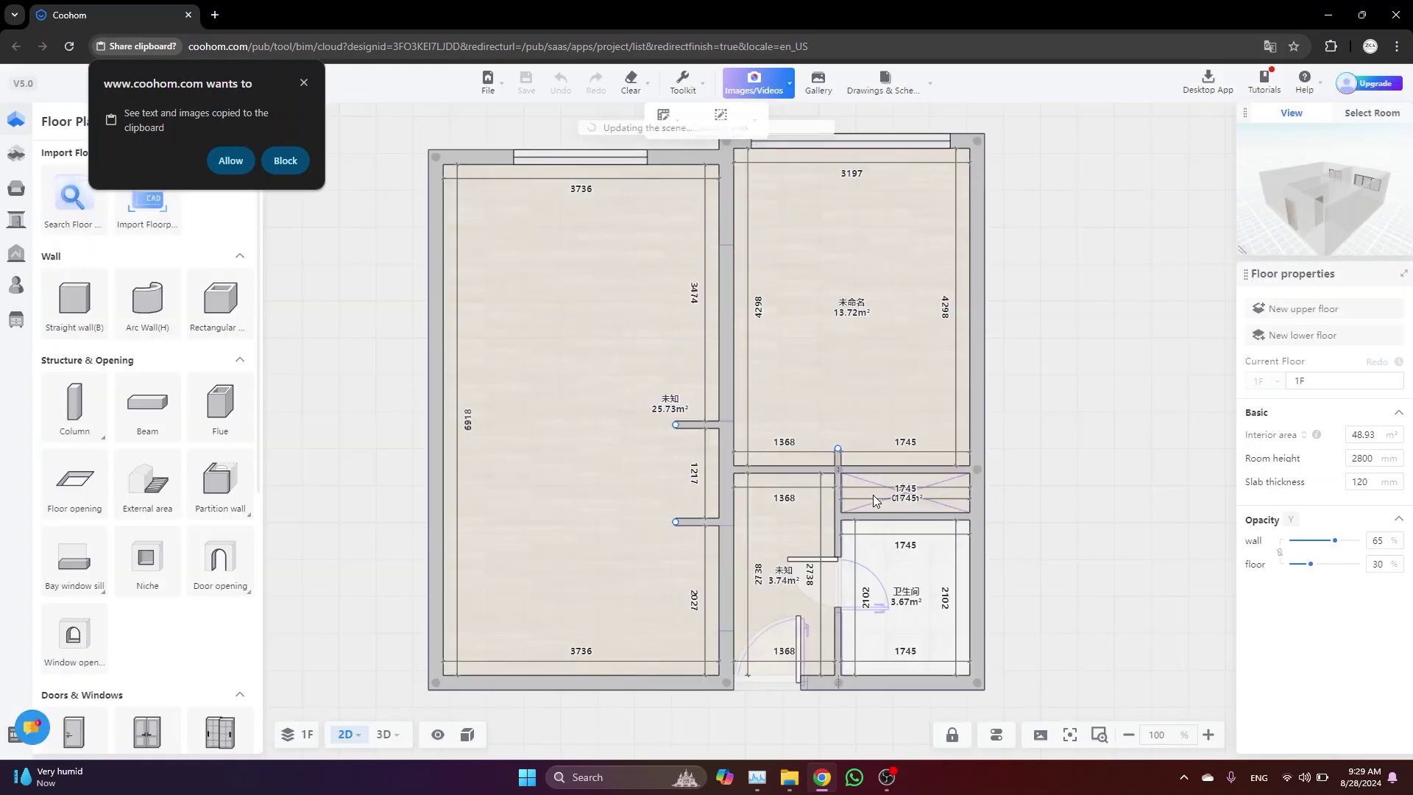
mouse_move(814, 360)
left_mouse_down()
mouse_move(862, 371)
mouse_move(816, 380)
left_mouse_up()
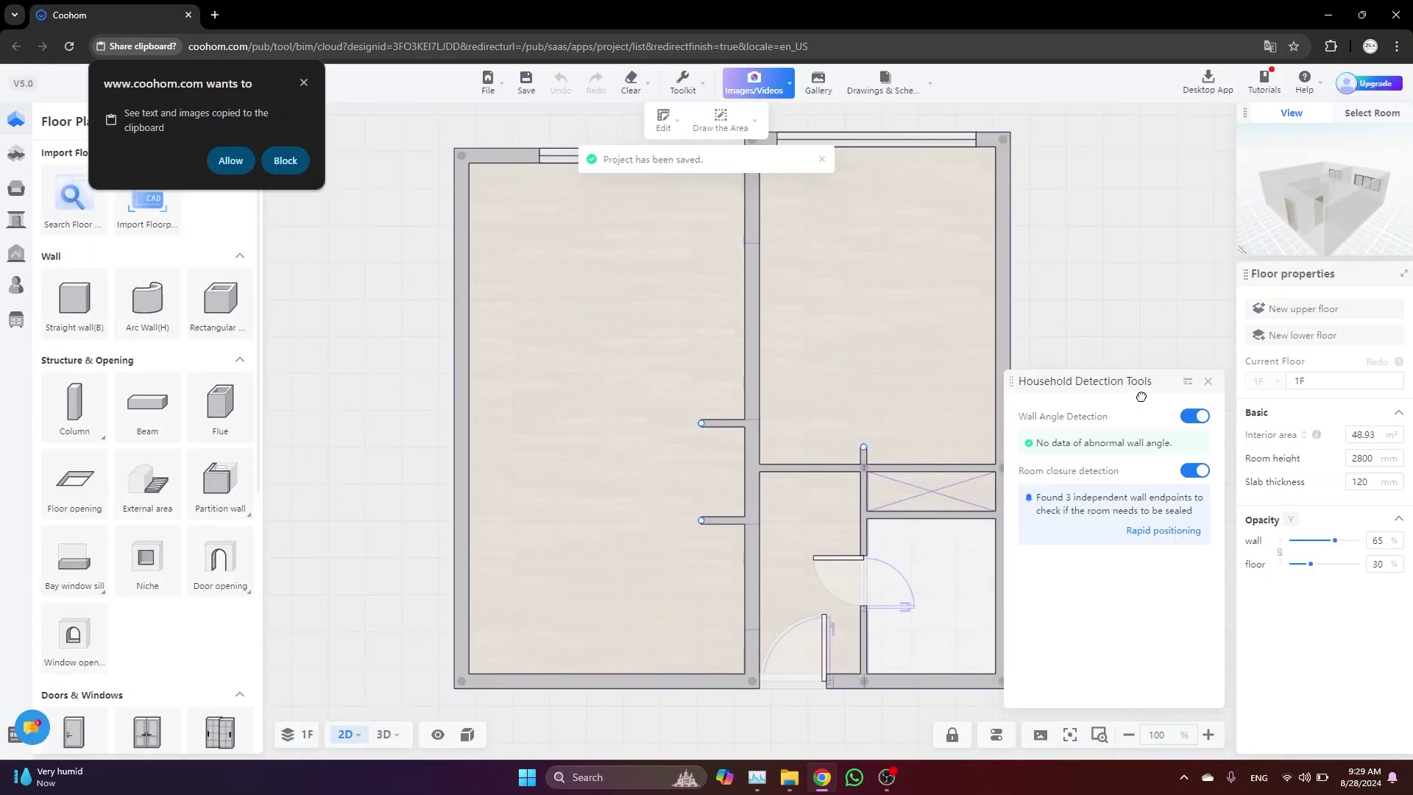
left_click(1208, 381)
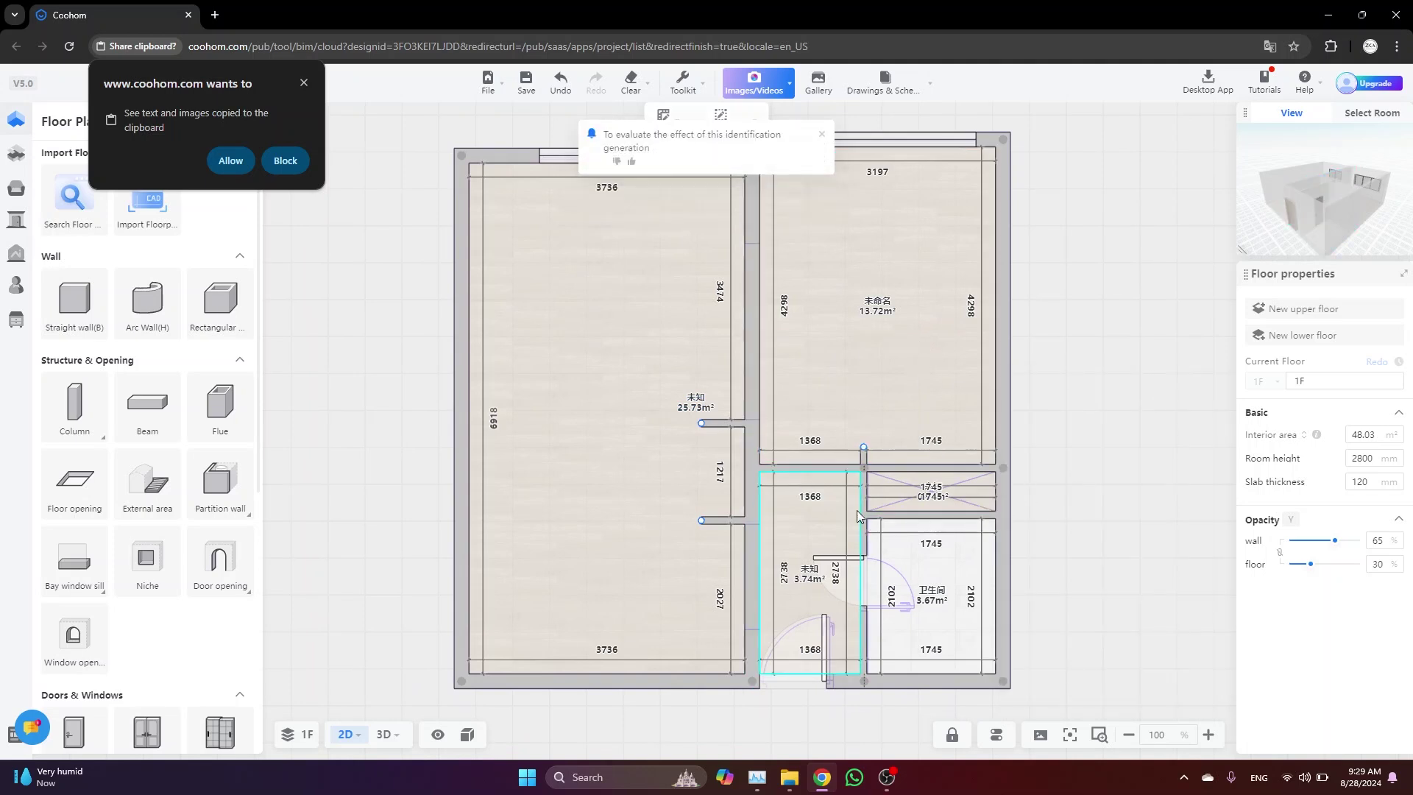
Flip the bathroom door so it swings into the bathroom and mirror the entrance door to the opposite hinge side
left_click(858, 567)
scroll(857, 567, "up", 2)
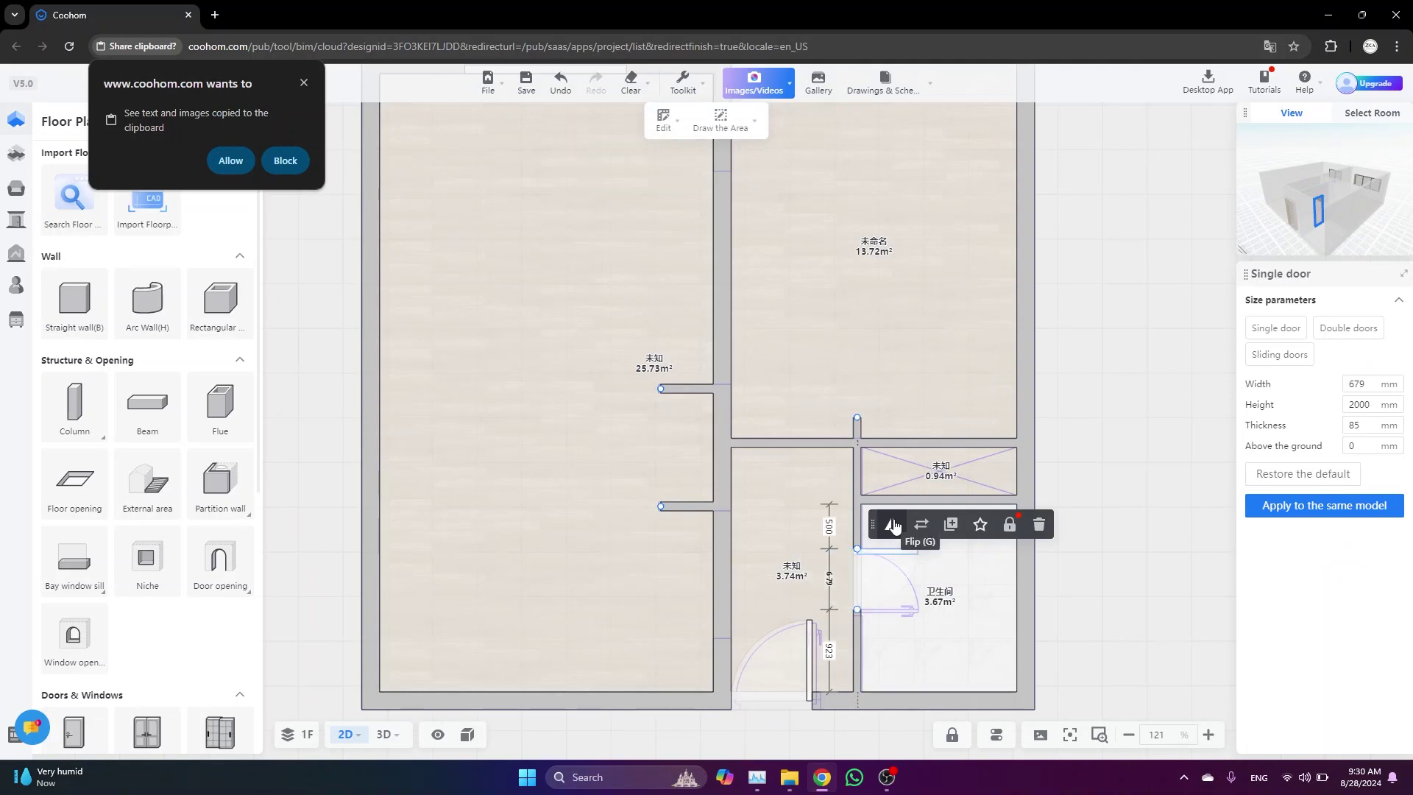
left_click_drag(775, 592, 760, 510)
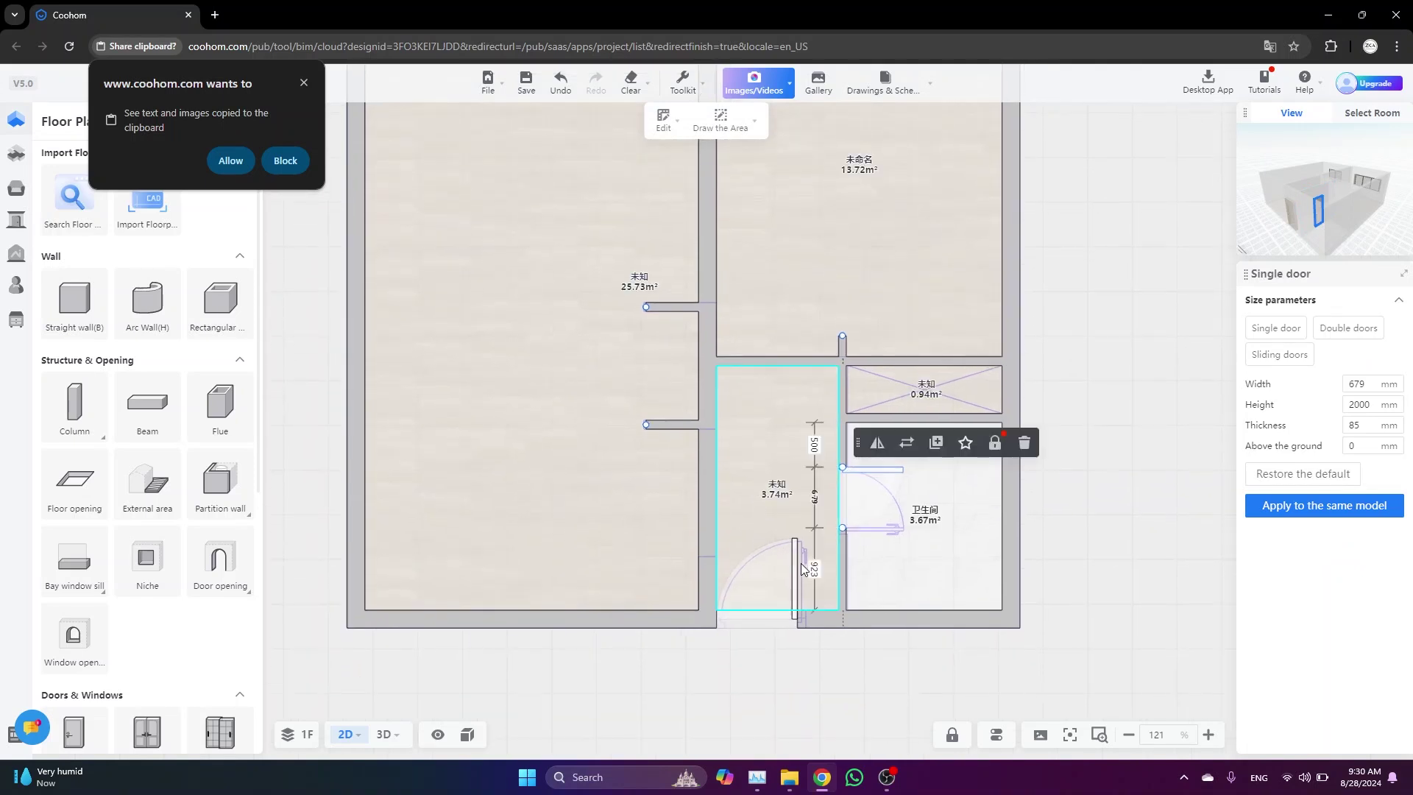
left_click(795, 568)
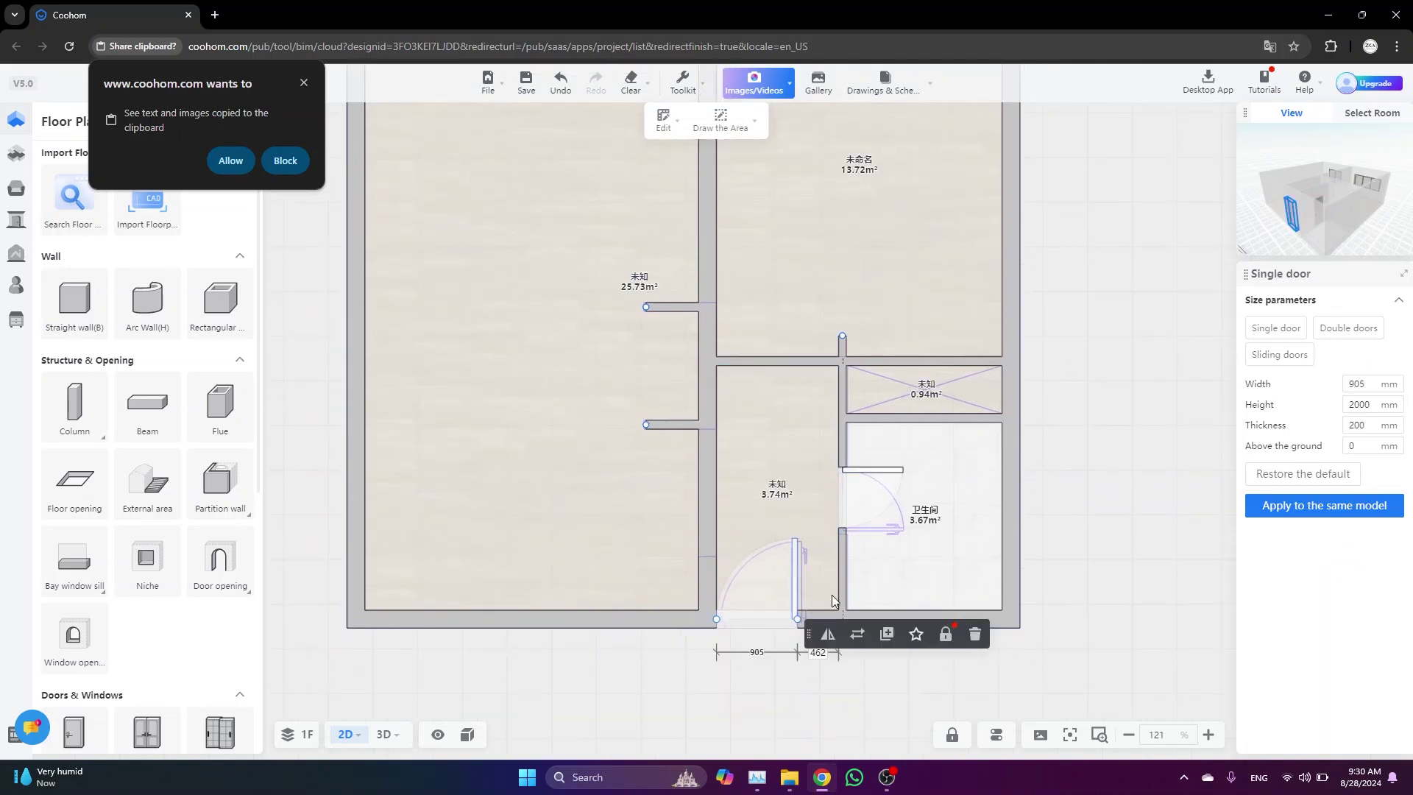
left_click(830, 636)
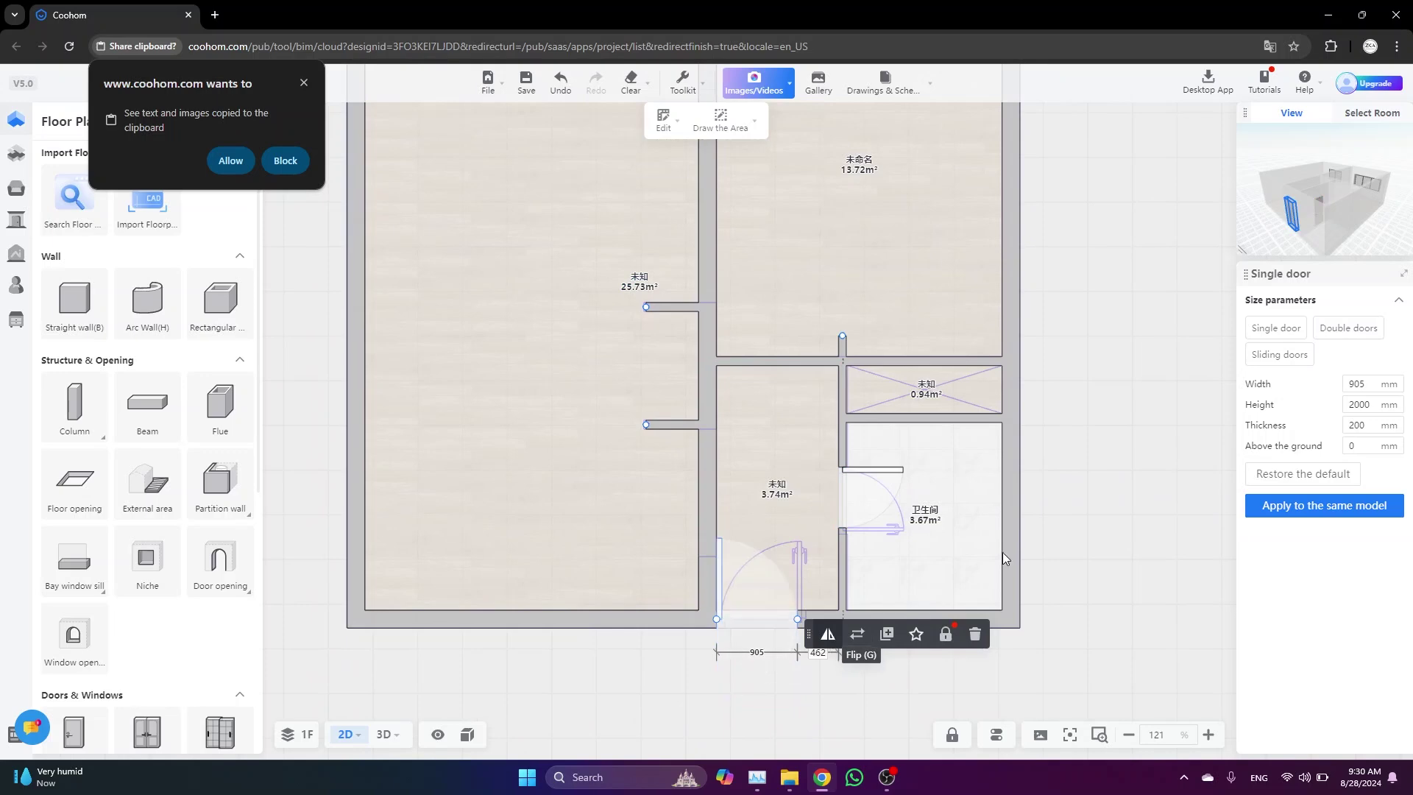
scroll(1098, 458, "down", 3)
left_click_drag(1098, 458, 981, 530)
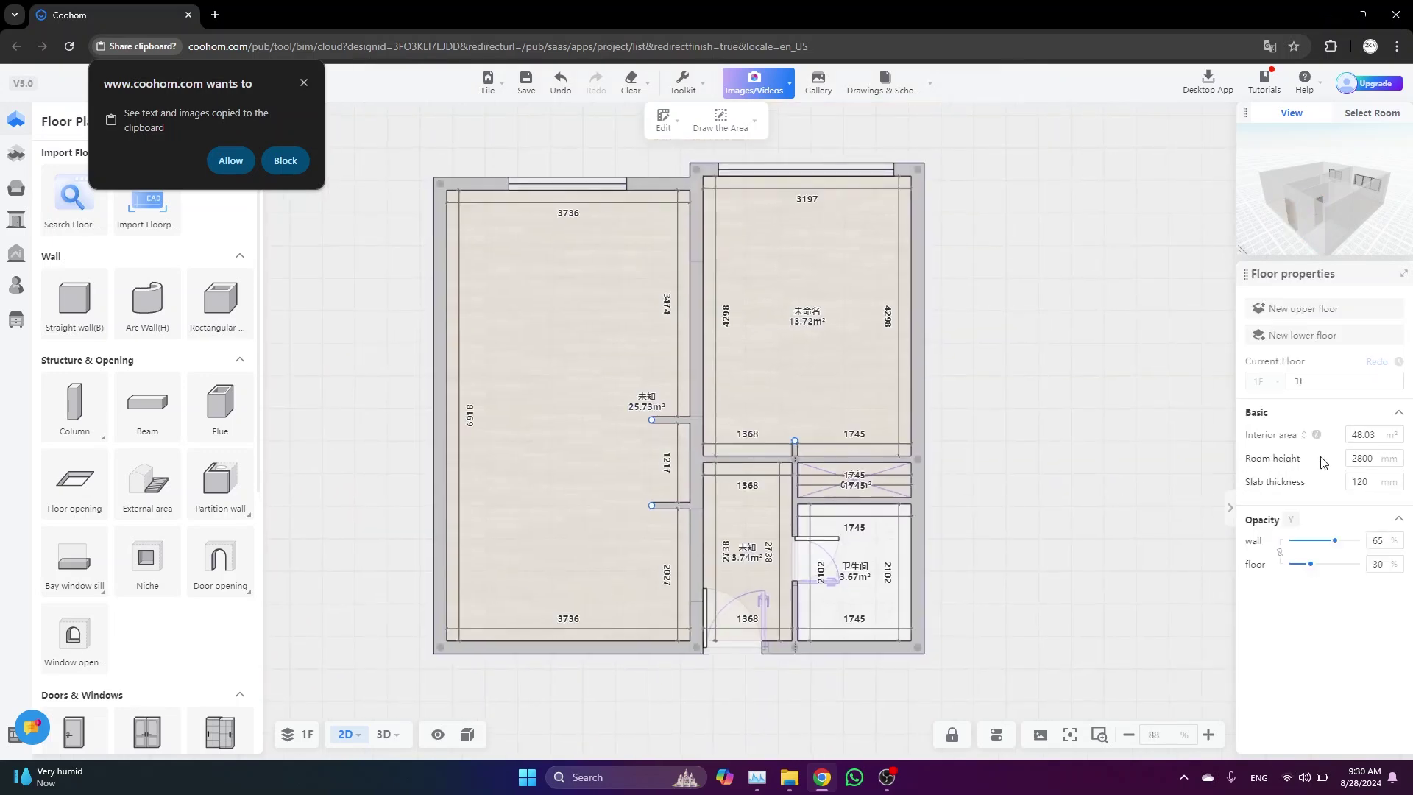
Set the floor's room height to 3000 mm
double_click(1363, 459)
type("3000")
left_click(977, 447)
Pull back the short wall stub protruding into the upper-right room until it ends inside the horizontal partition wall
scroll(917, 441, "up", 5)
scroll(691, 445, "up", 10)
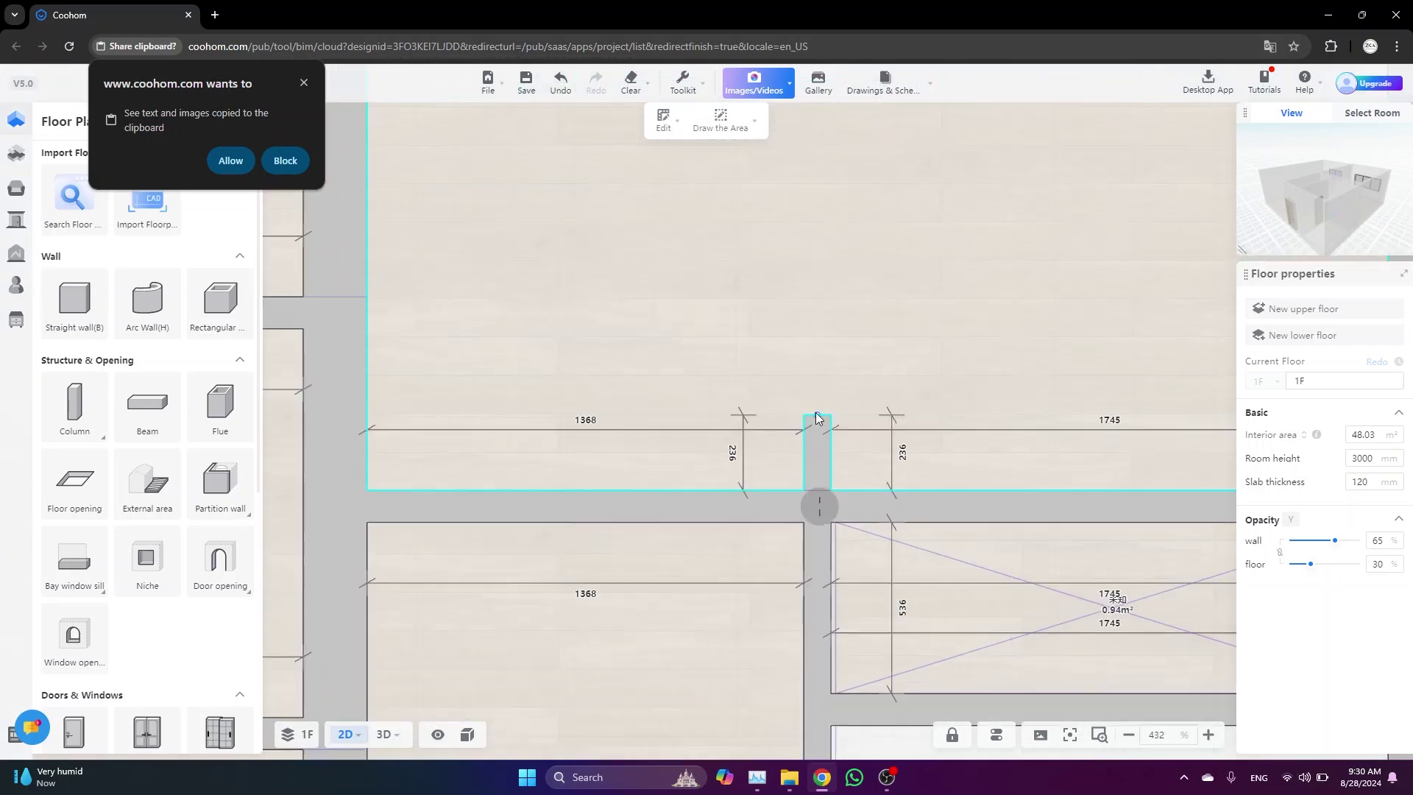
left_click(816, 497)
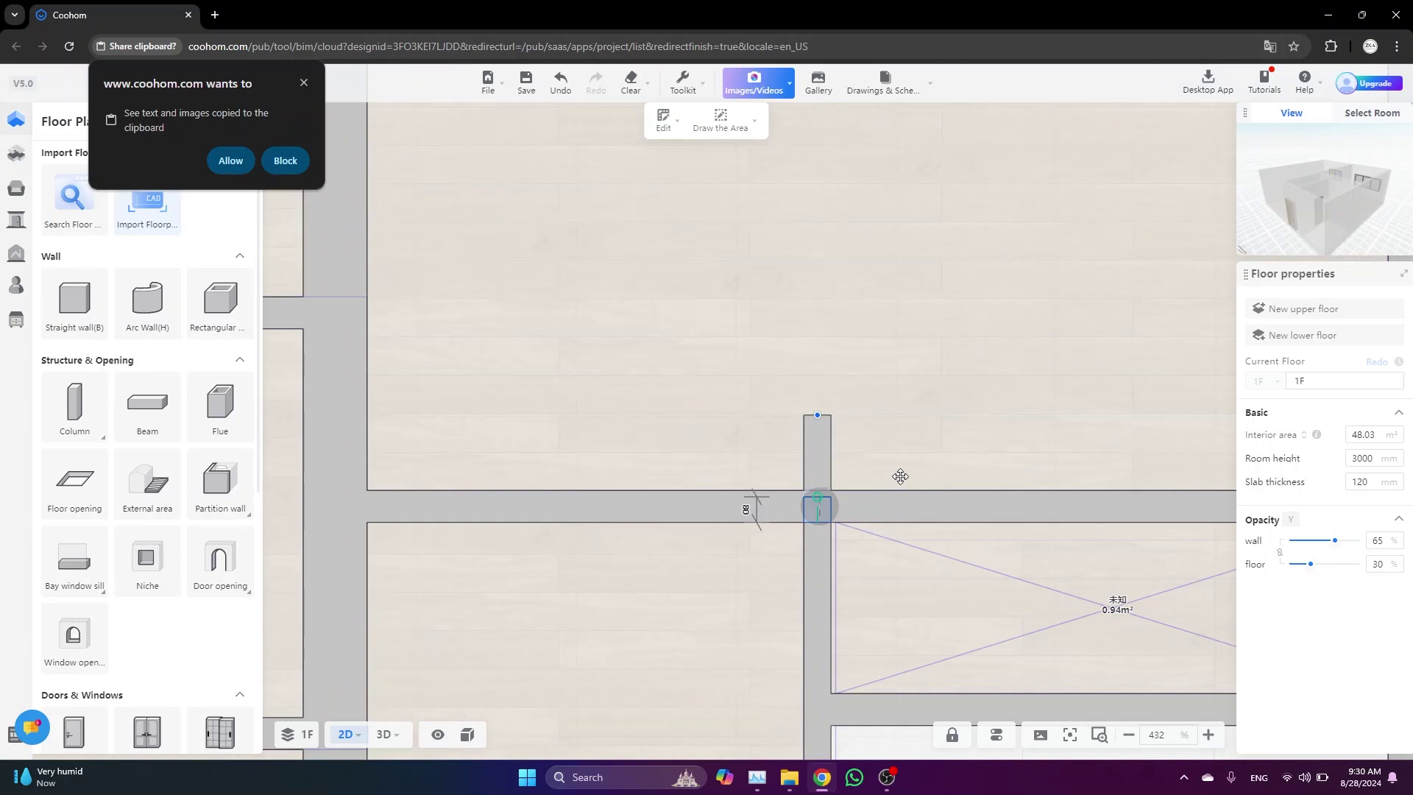
scroll(908, 479, "down", 12)
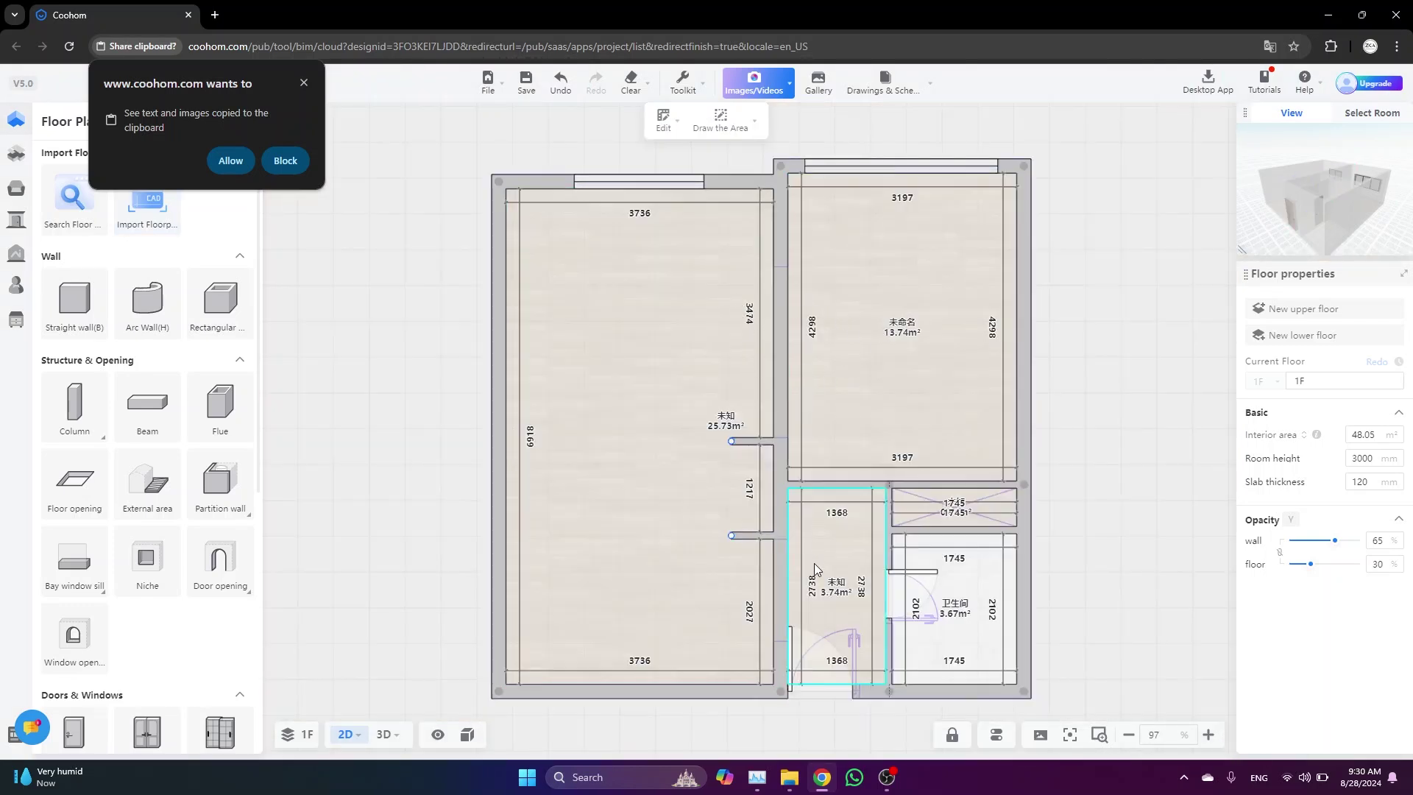
left_click_drag(1066, 478, 1054, 470)
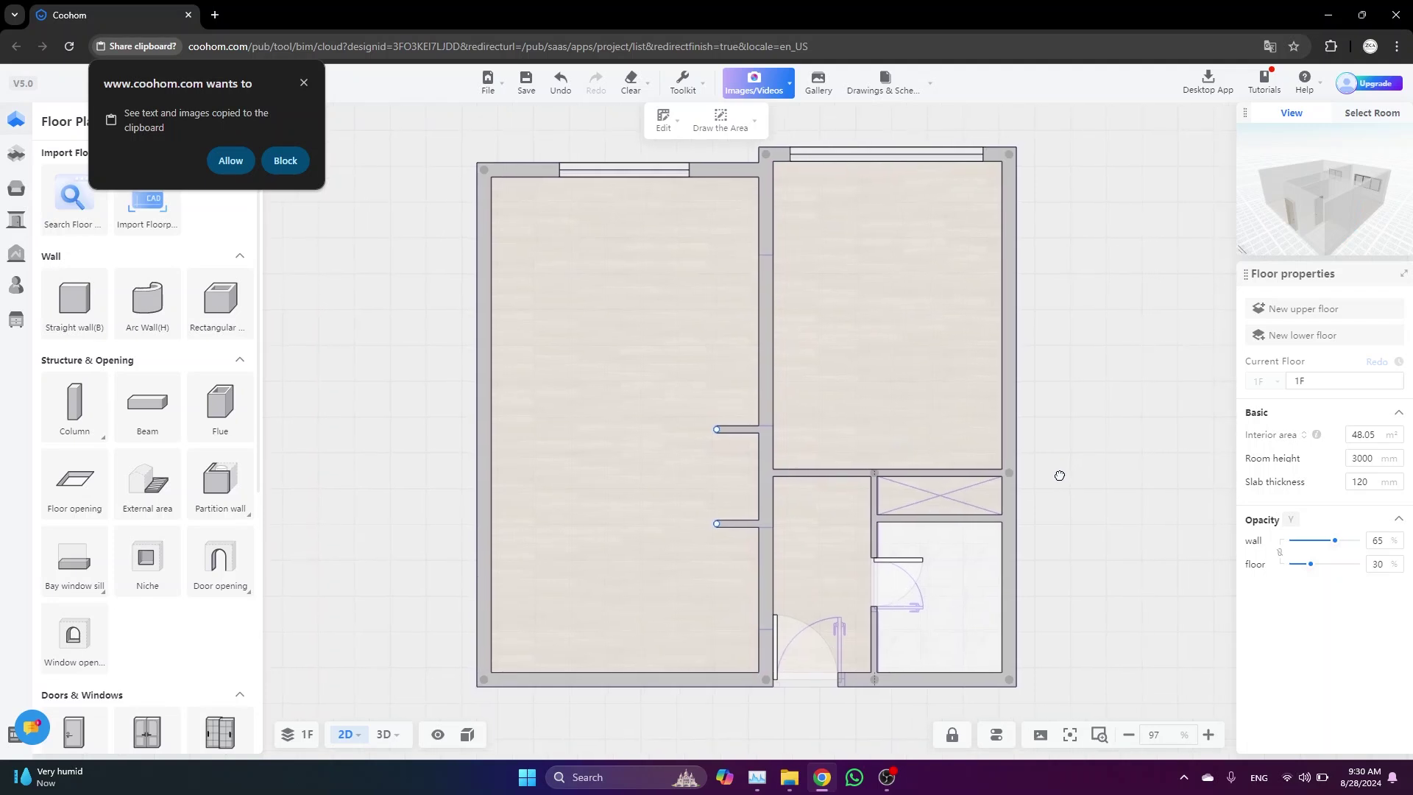
Split the central dividing wall at its marked joints, including beside both short stub walls and 600 mm above the bottom wall
mouse_move(679, 120)
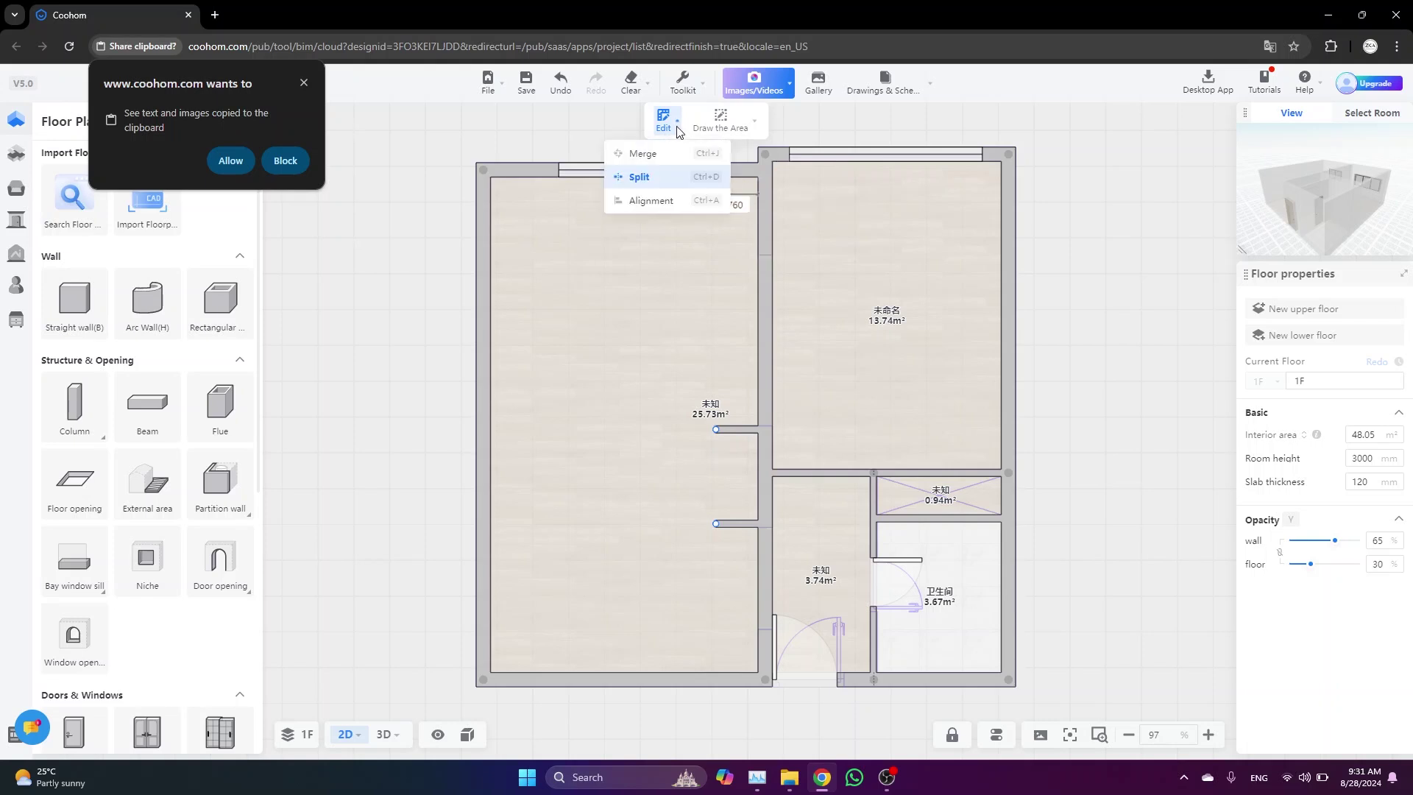
left_click(760, 255)
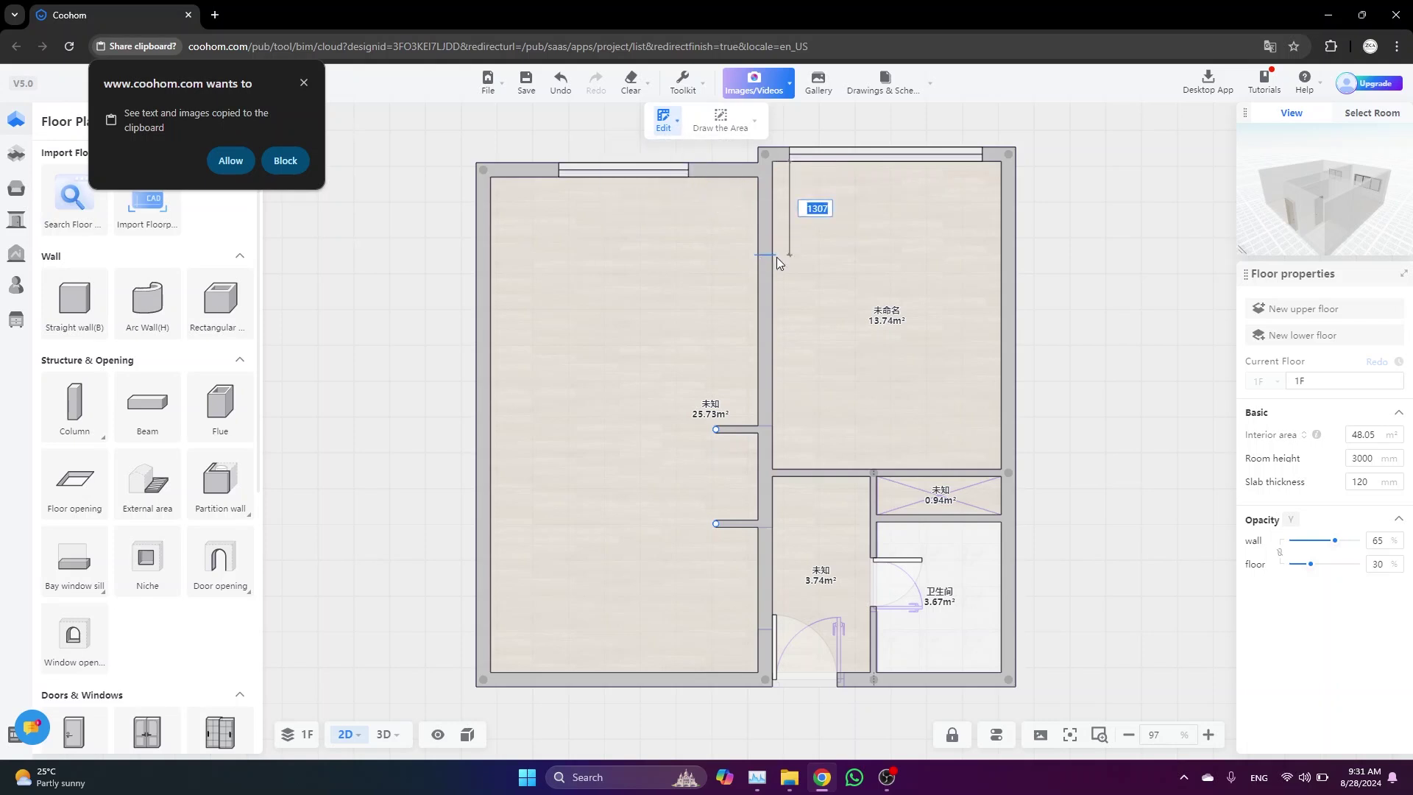
left_click(770, 425)
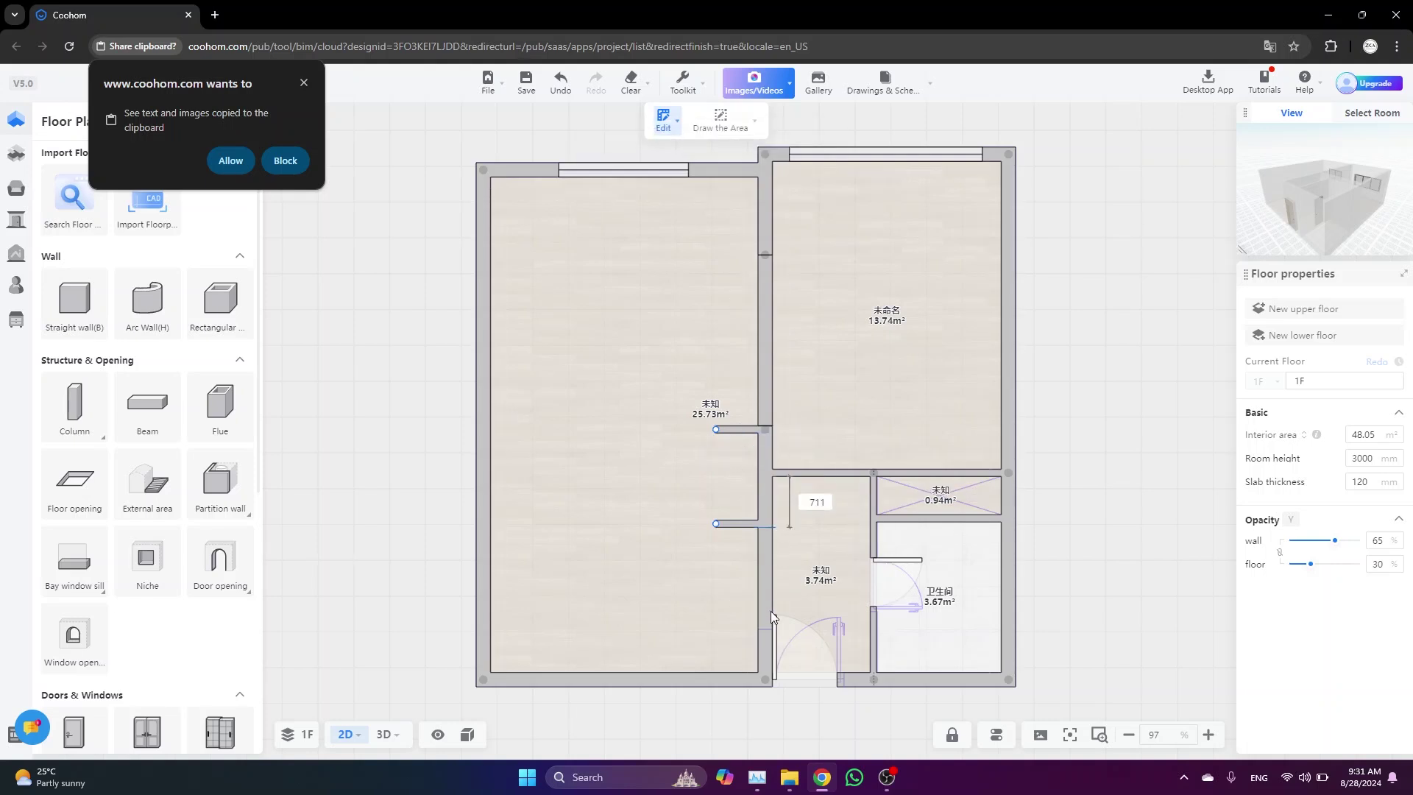
left_click(770, 633)
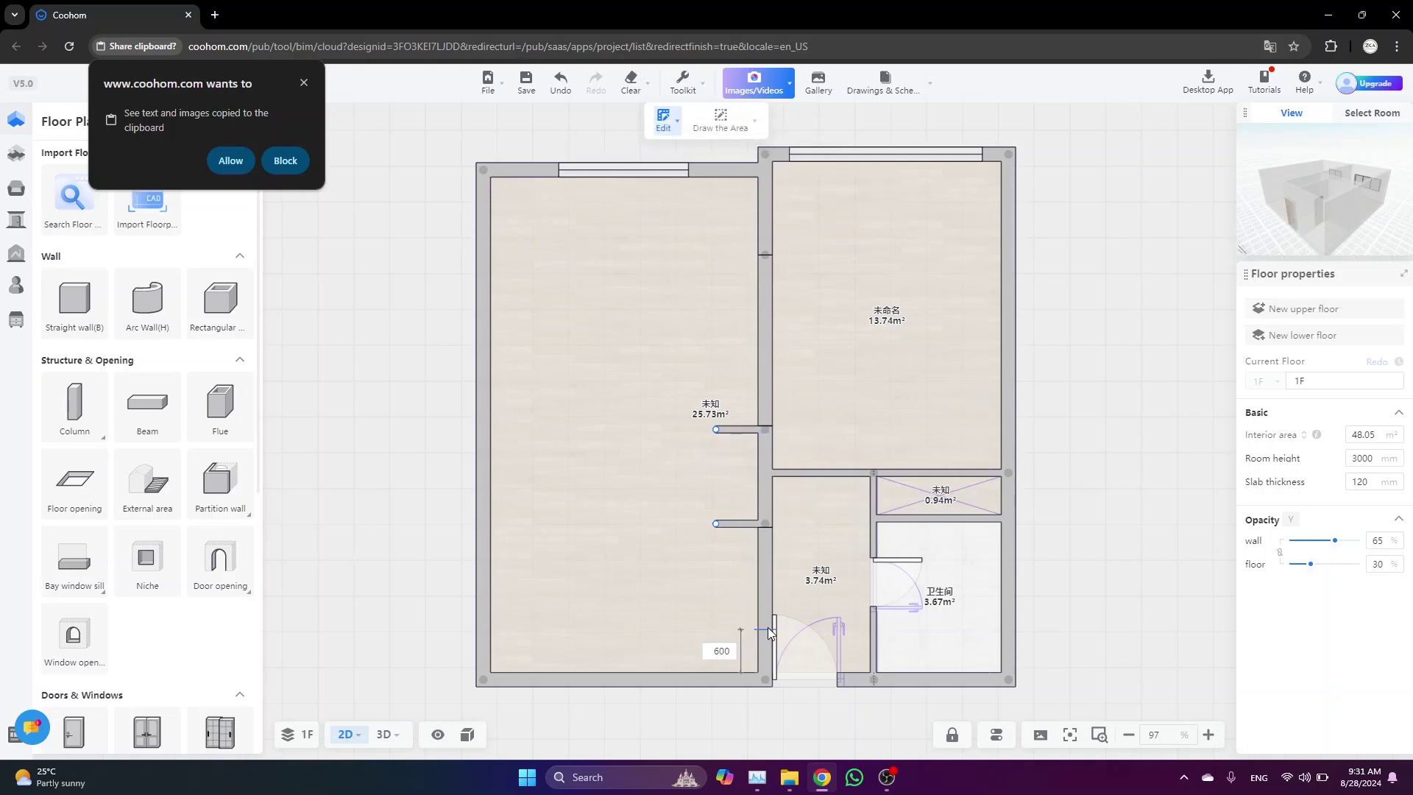
left_click(767, 627)
key("Escape")
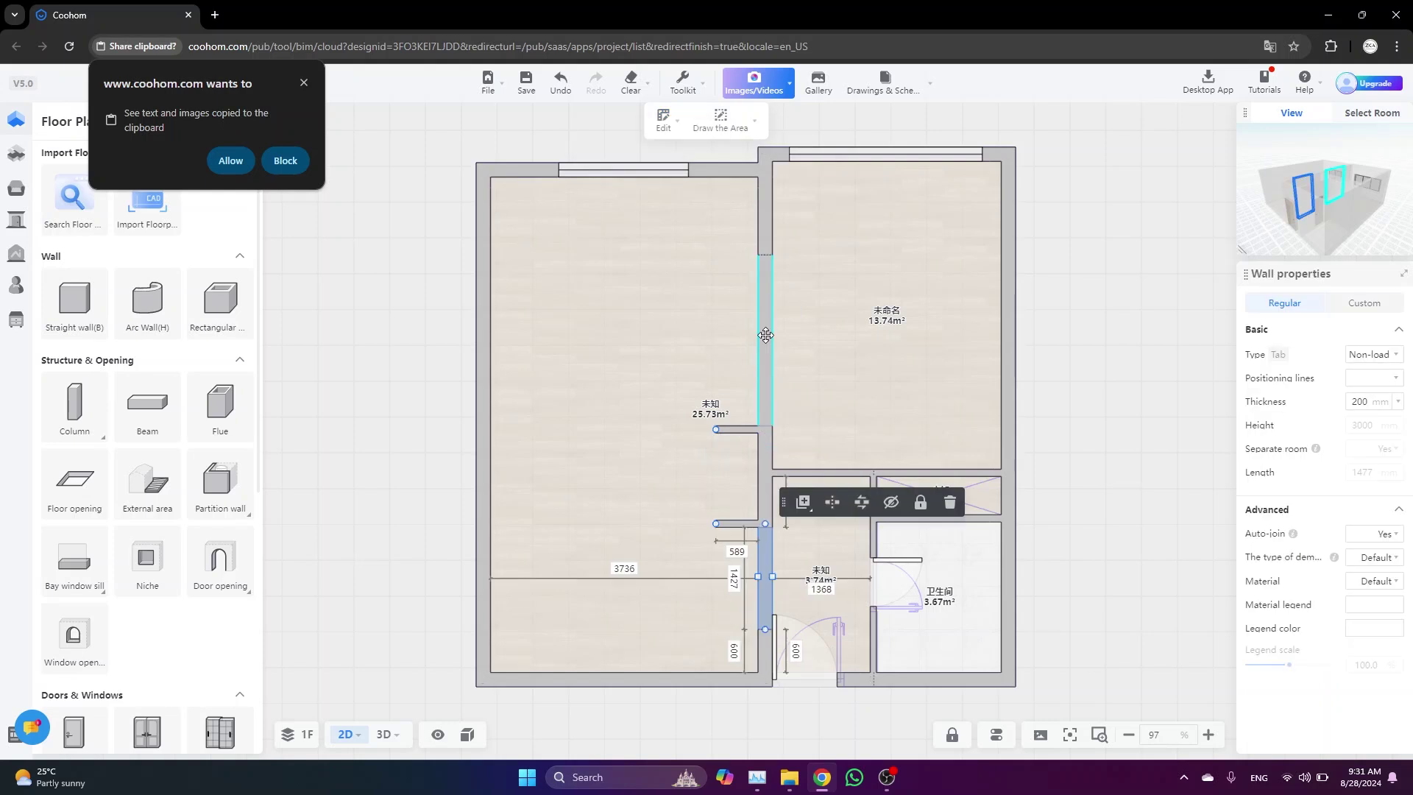
Delete the two split segments of the central wall, one beside the entrance area and one beside the upper-right room
key("Delete")
left_click(761, 343)
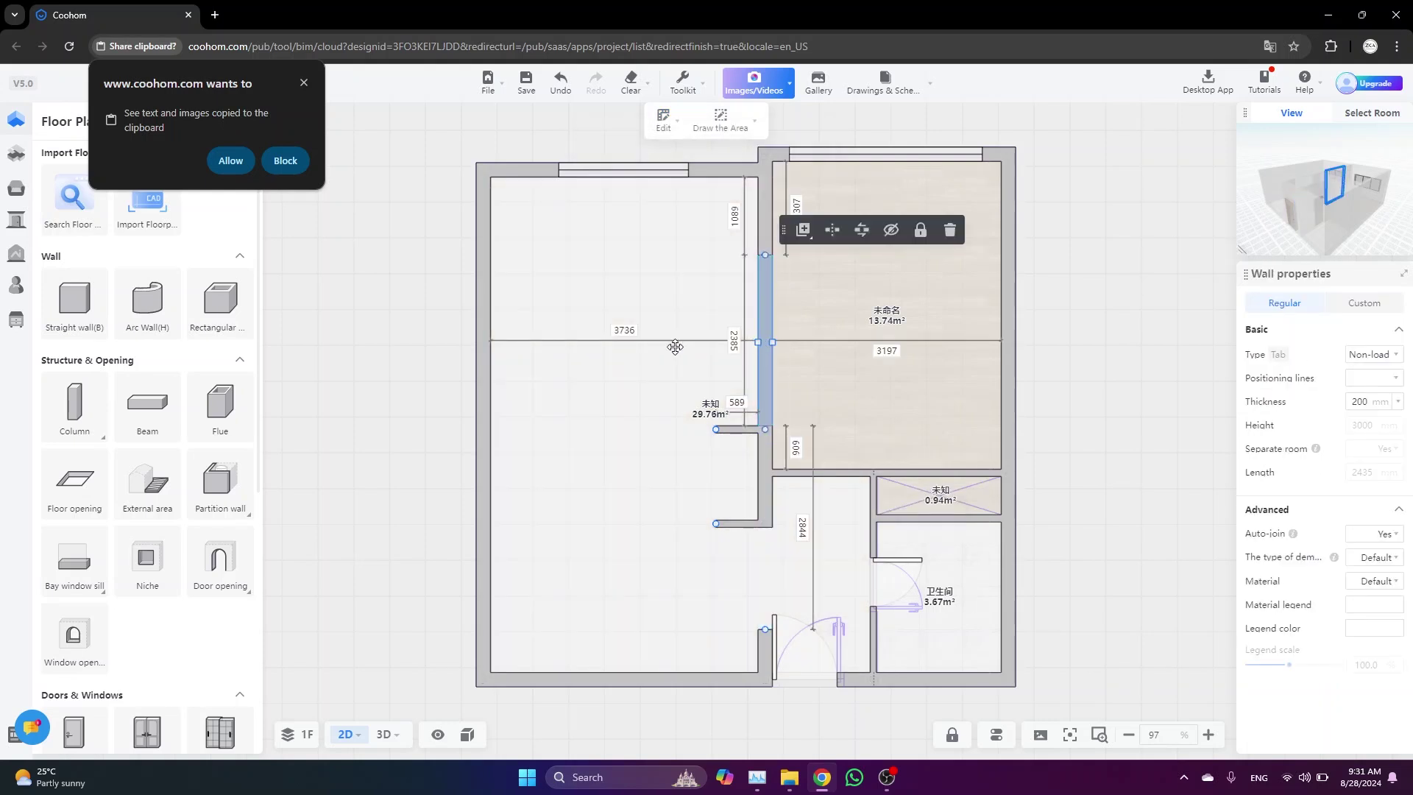
key("Delete")
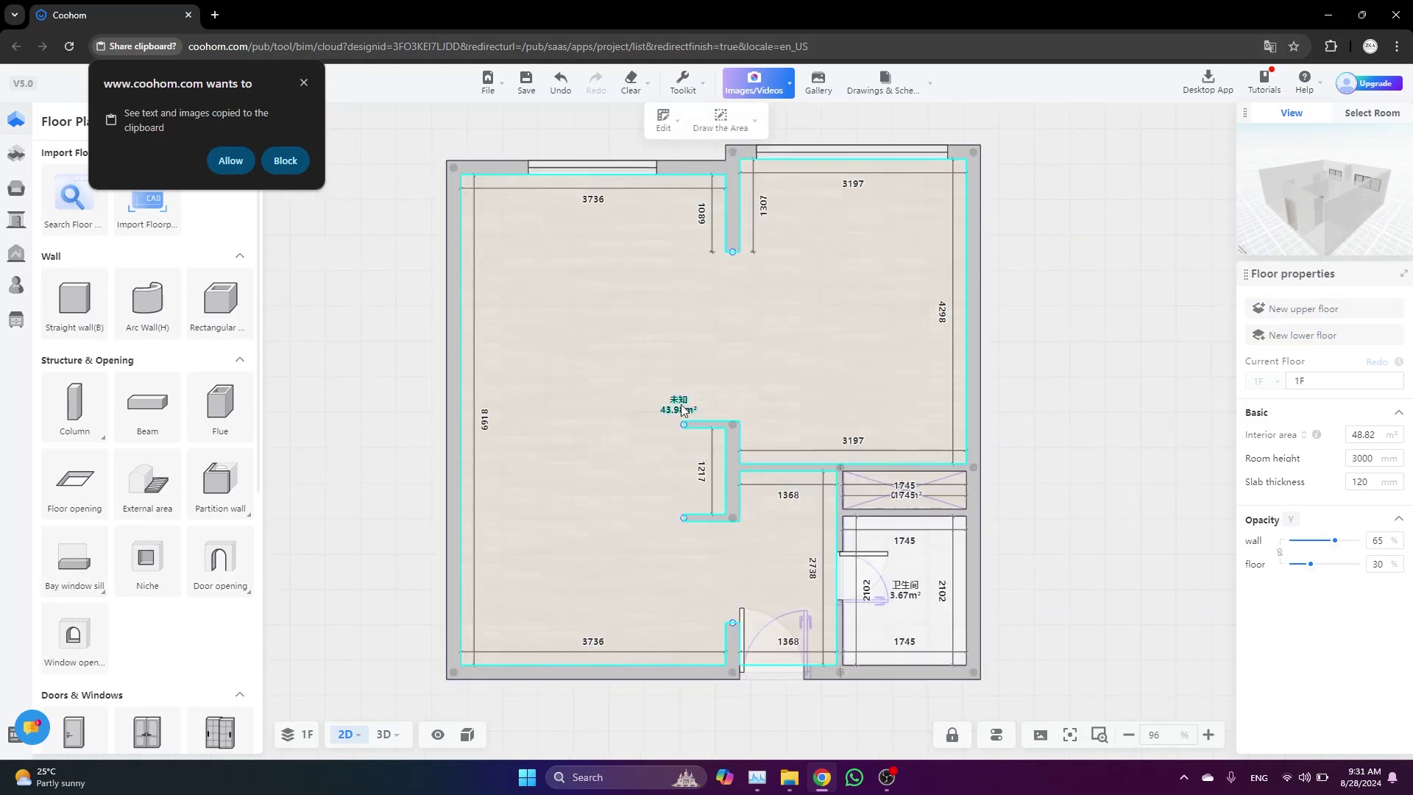
Move the large open room's label into its left part and set the room type to Living room
left_click_drag(681, 405, 619, 348)
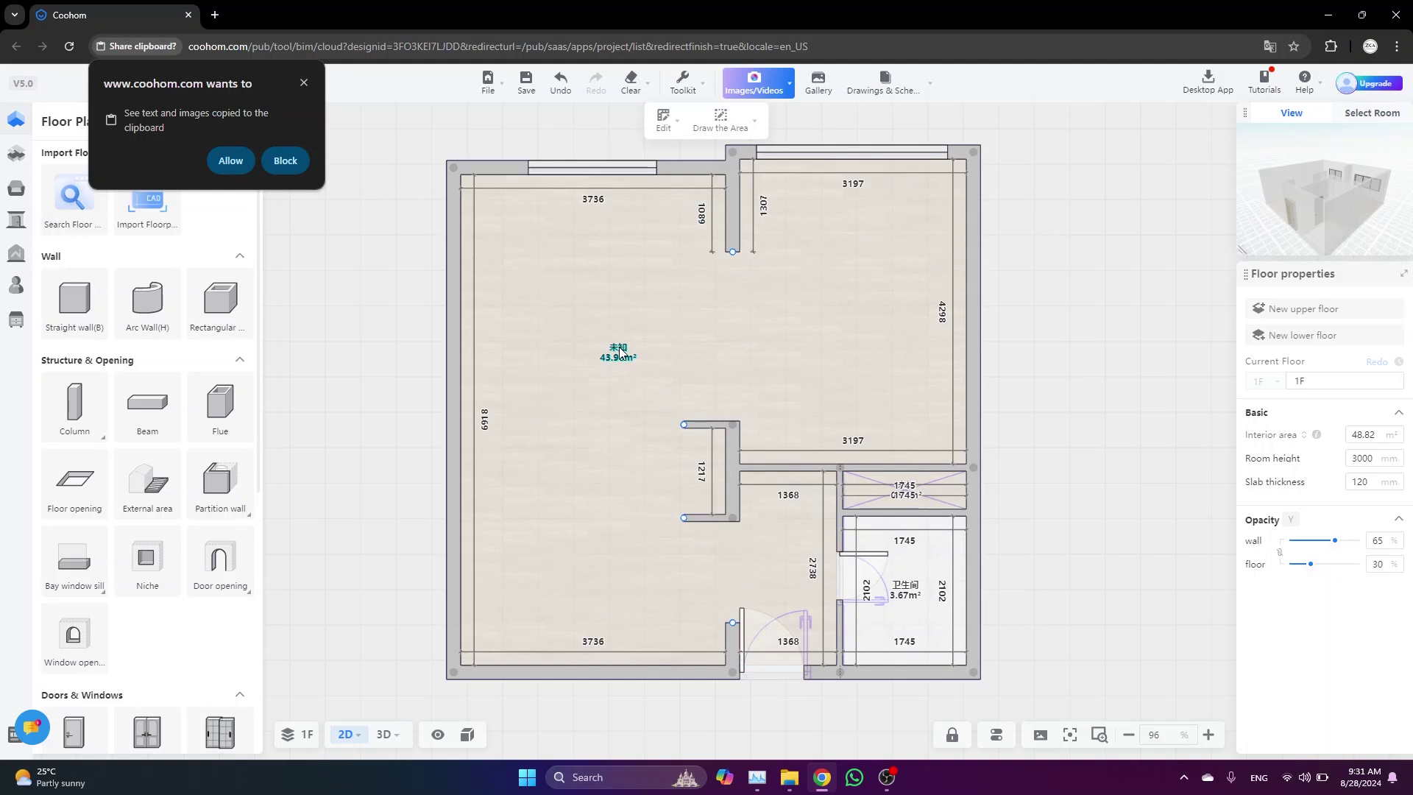
left_click(620, 347)
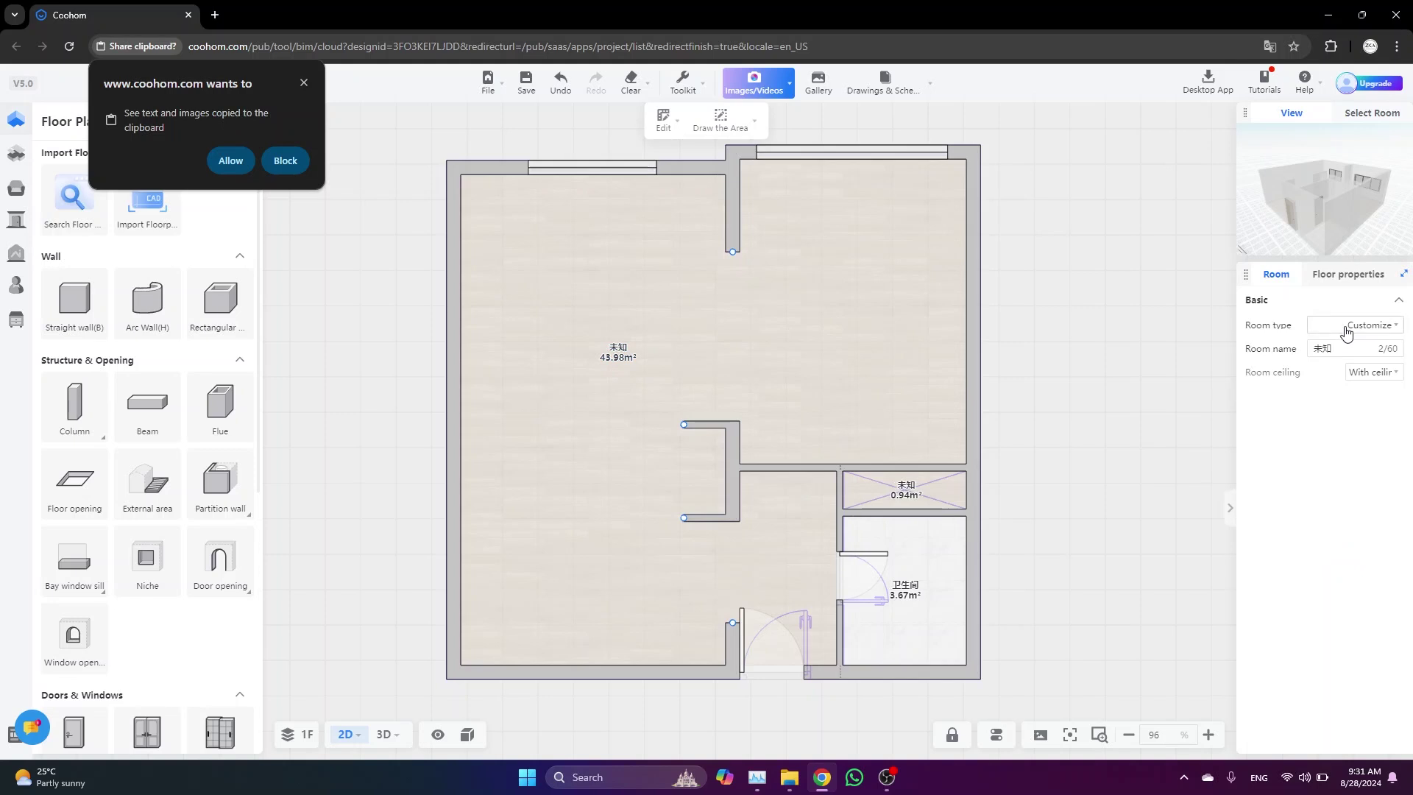
left_click(1347, 331)
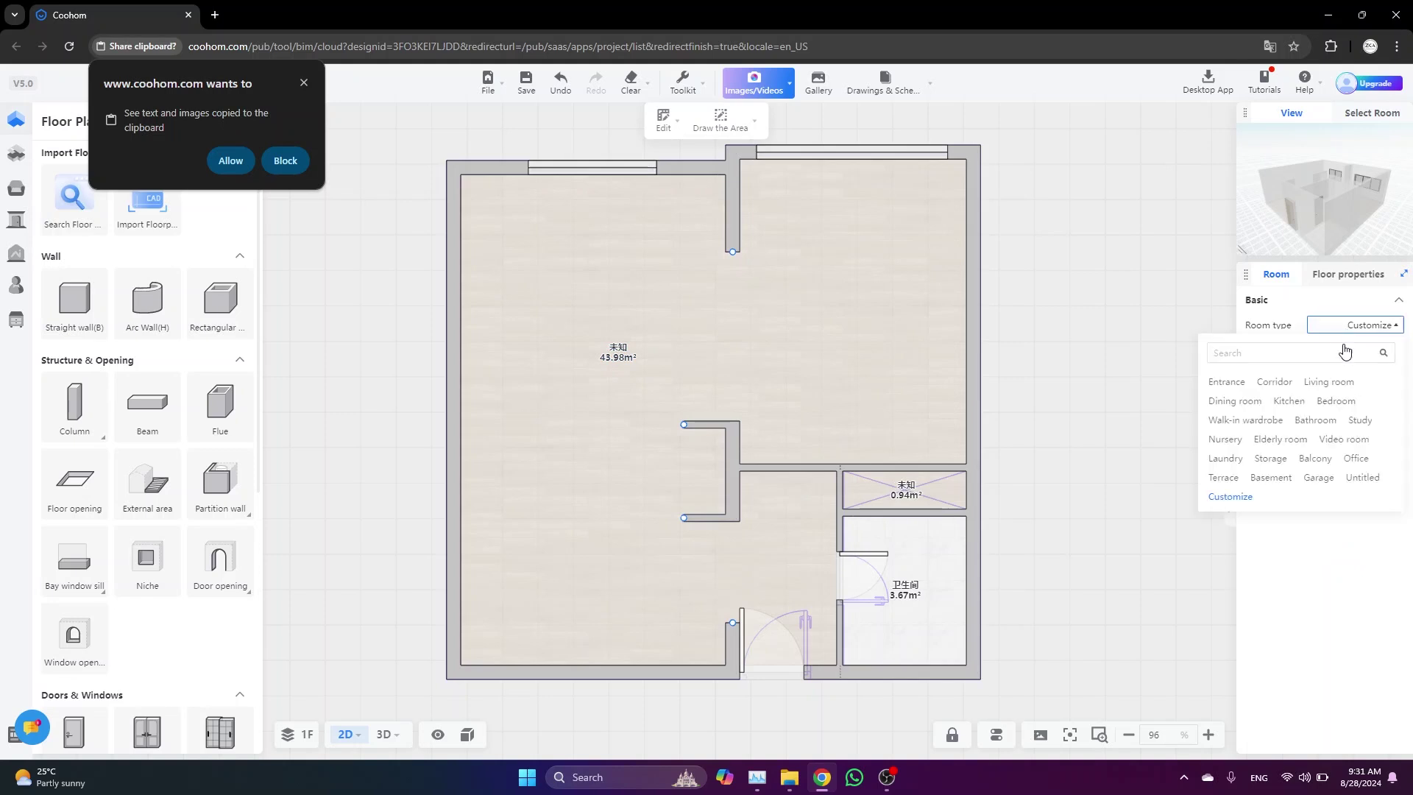
left_click(1327, 382)
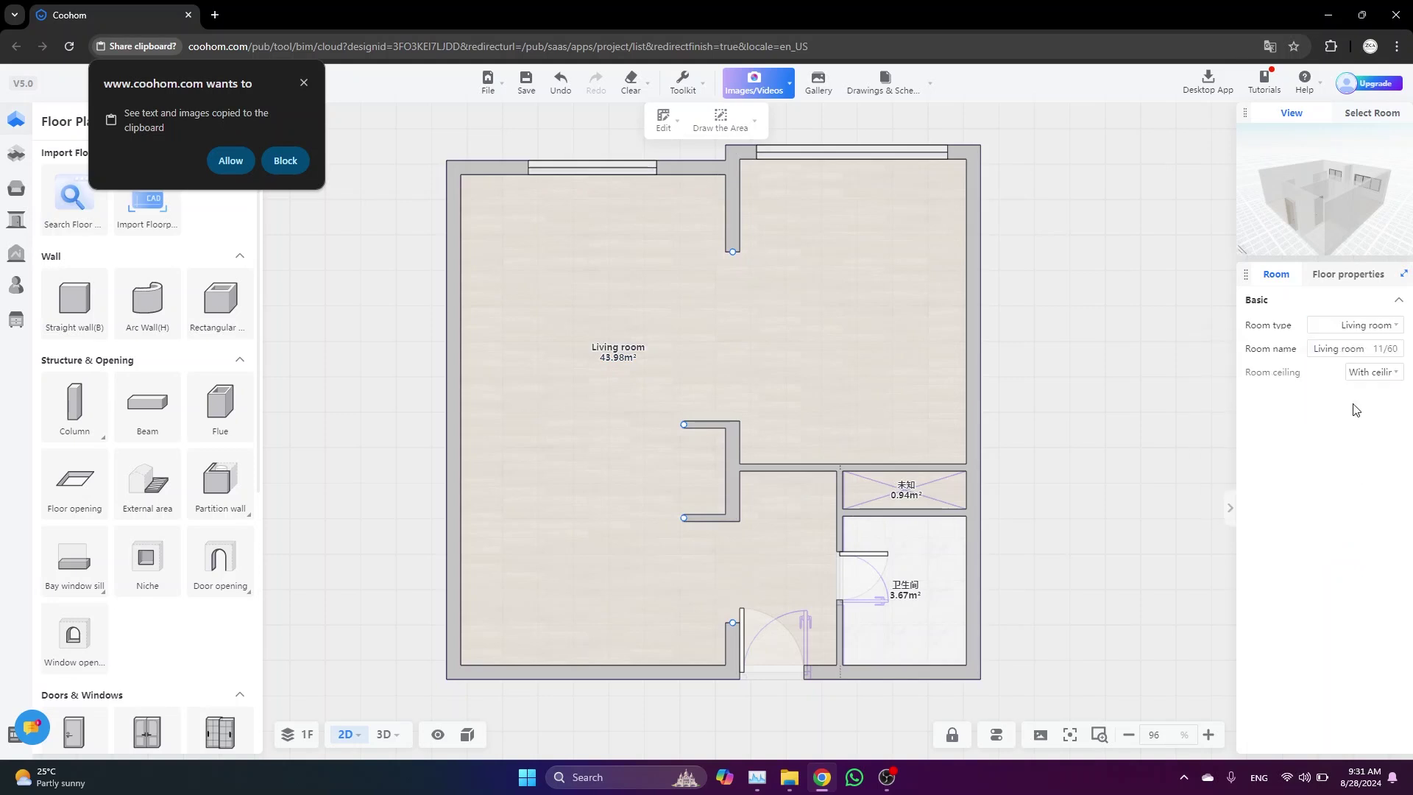
left_click(1367, 350)
left_click_drag(1327, 352, 1219, 366)
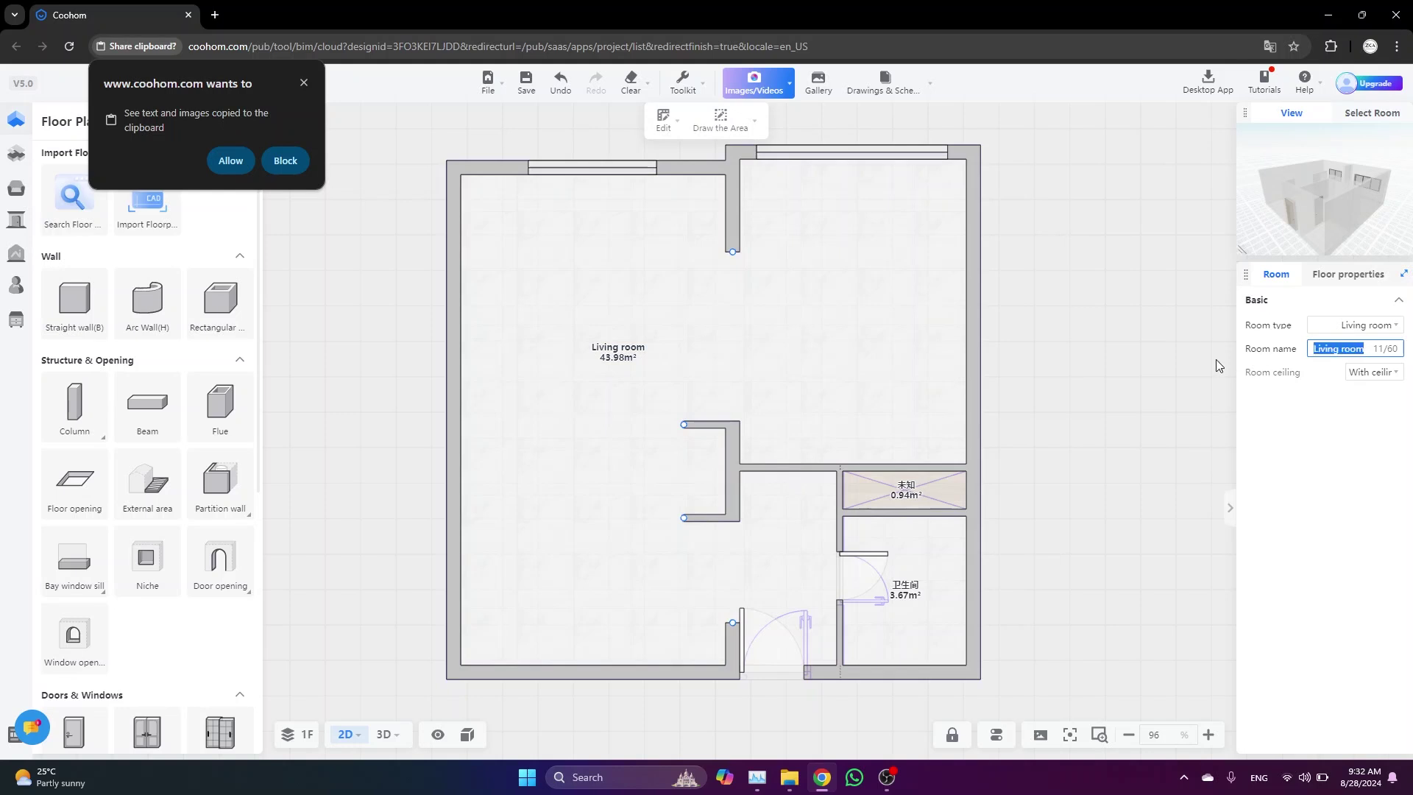
left_click(1093, 388)
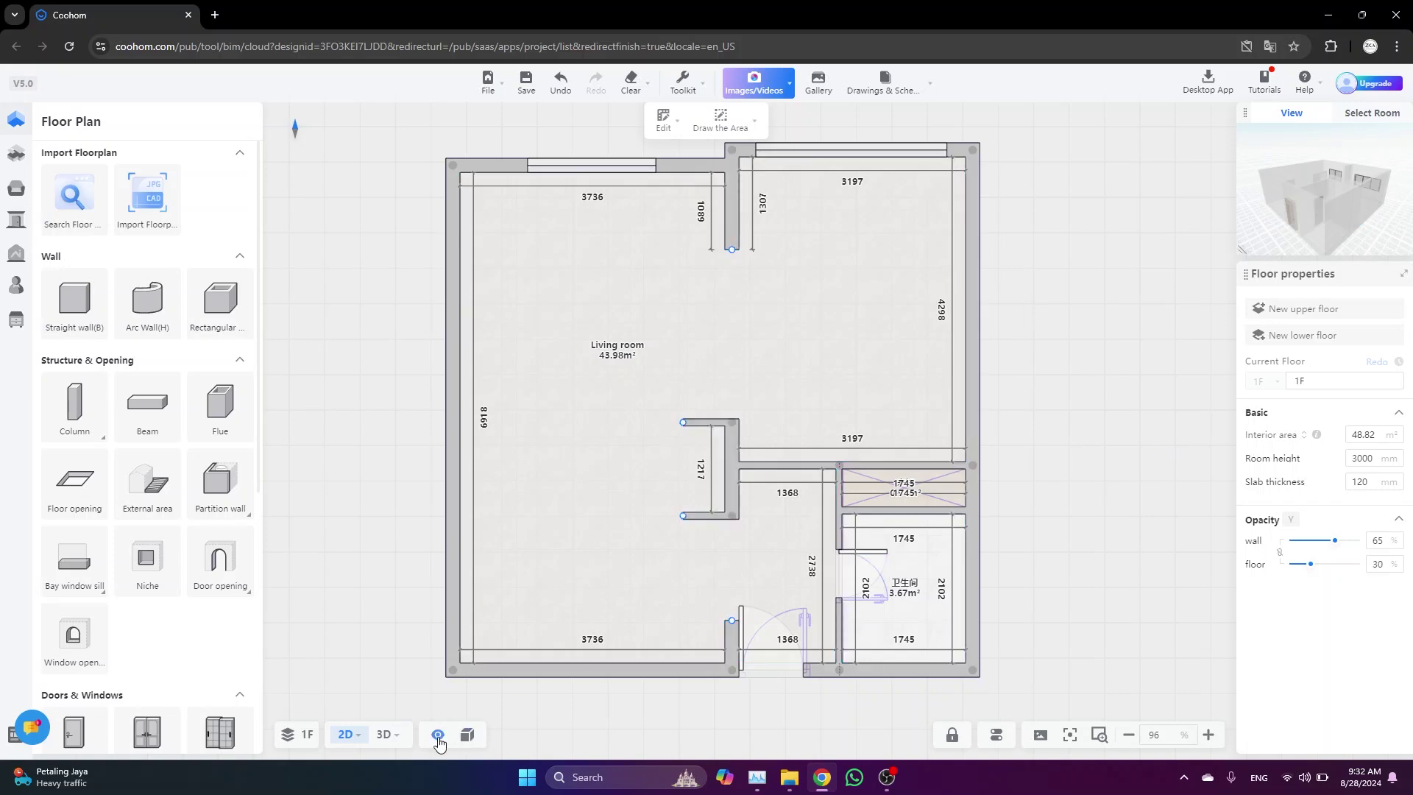
Hide the room names and areas in the 2D plan and set the wall dimensions to Invisible
left_click(438, 737)
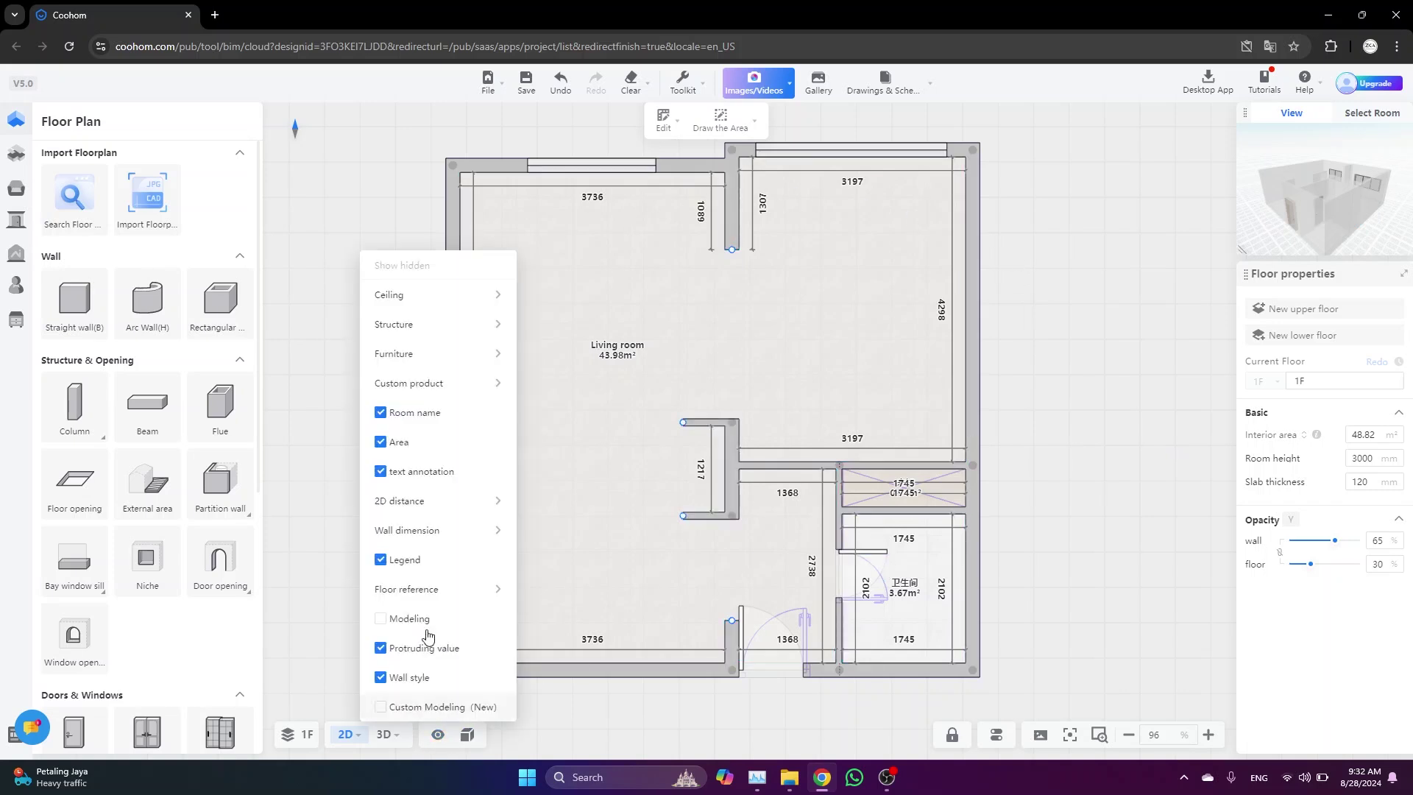
left_click(381, 414)
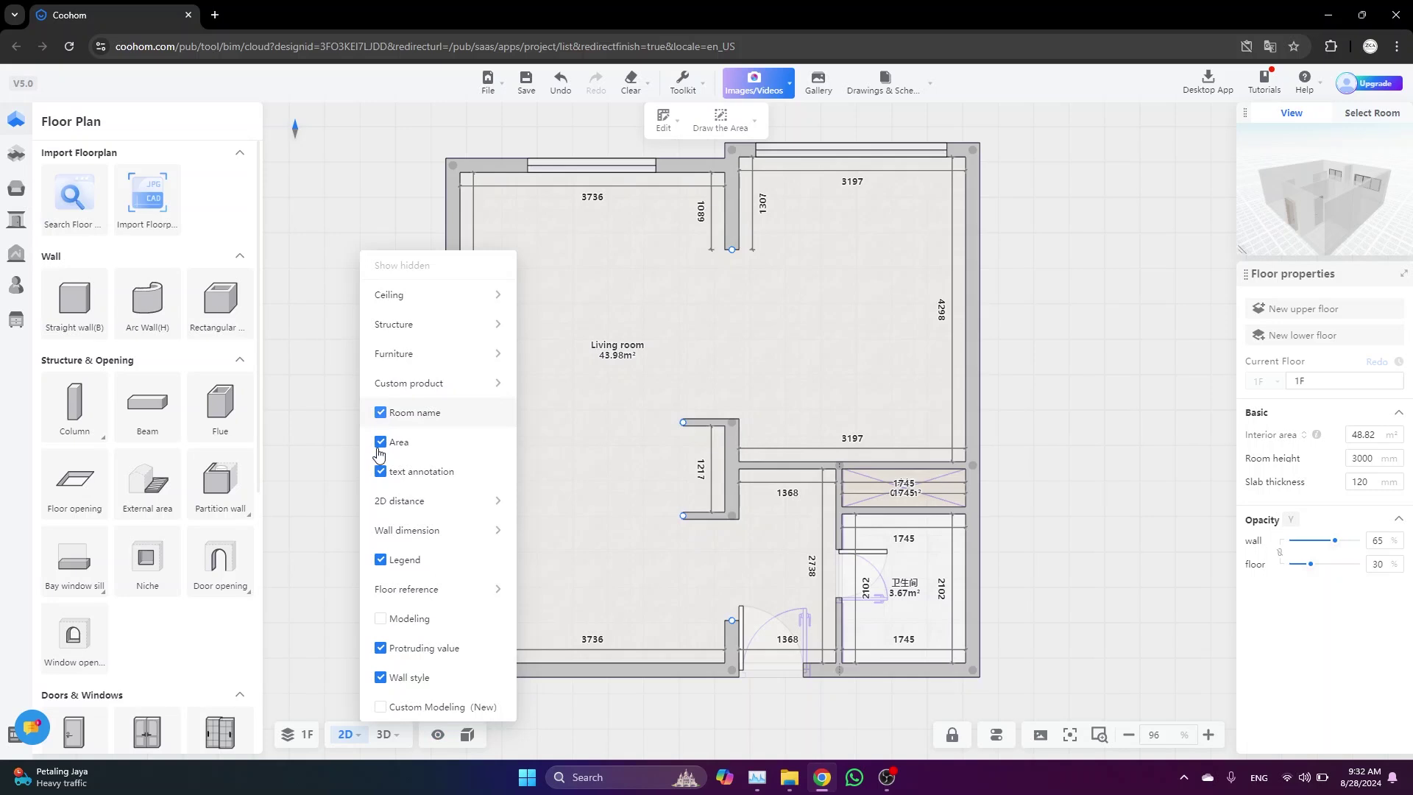
left_click(382, 443)
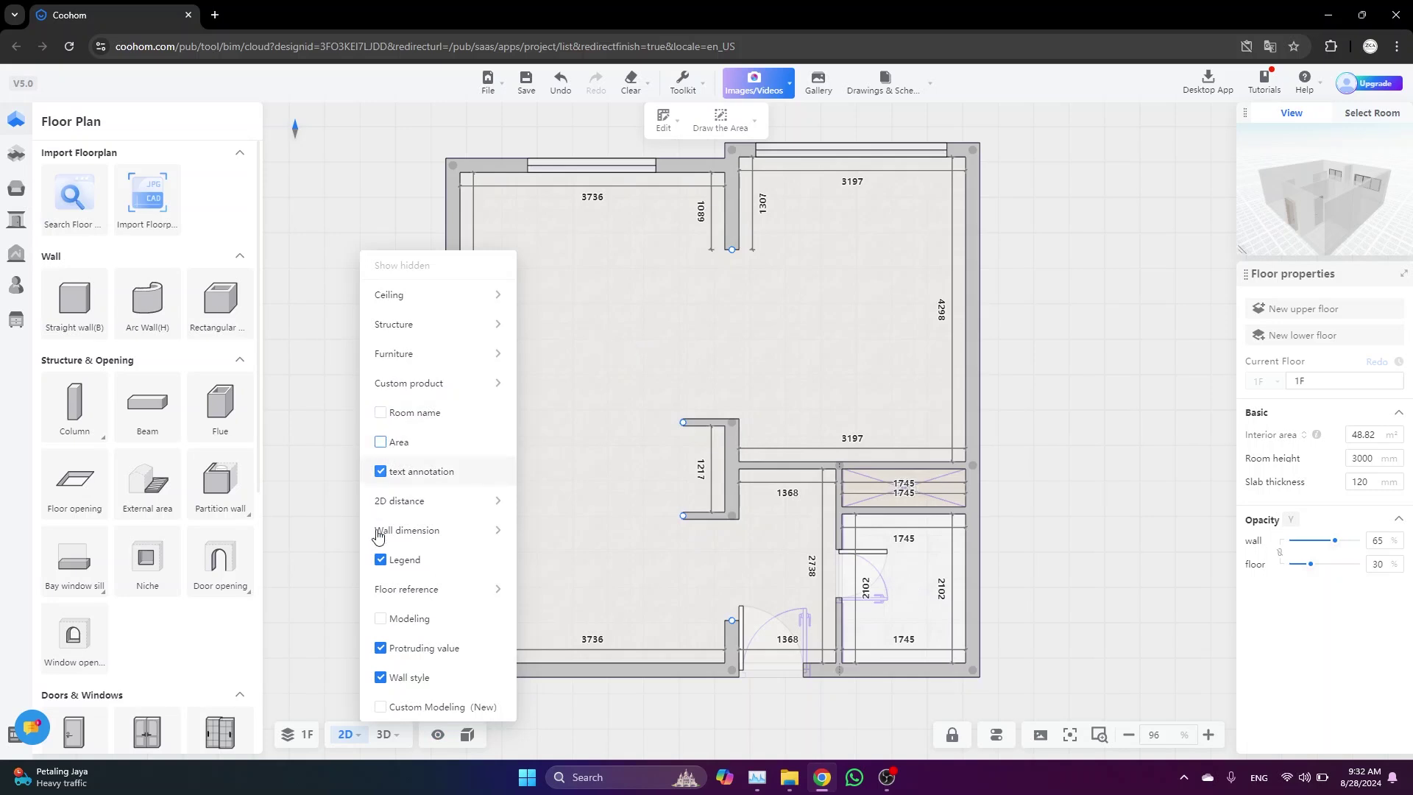
mouse_move(446, 531)
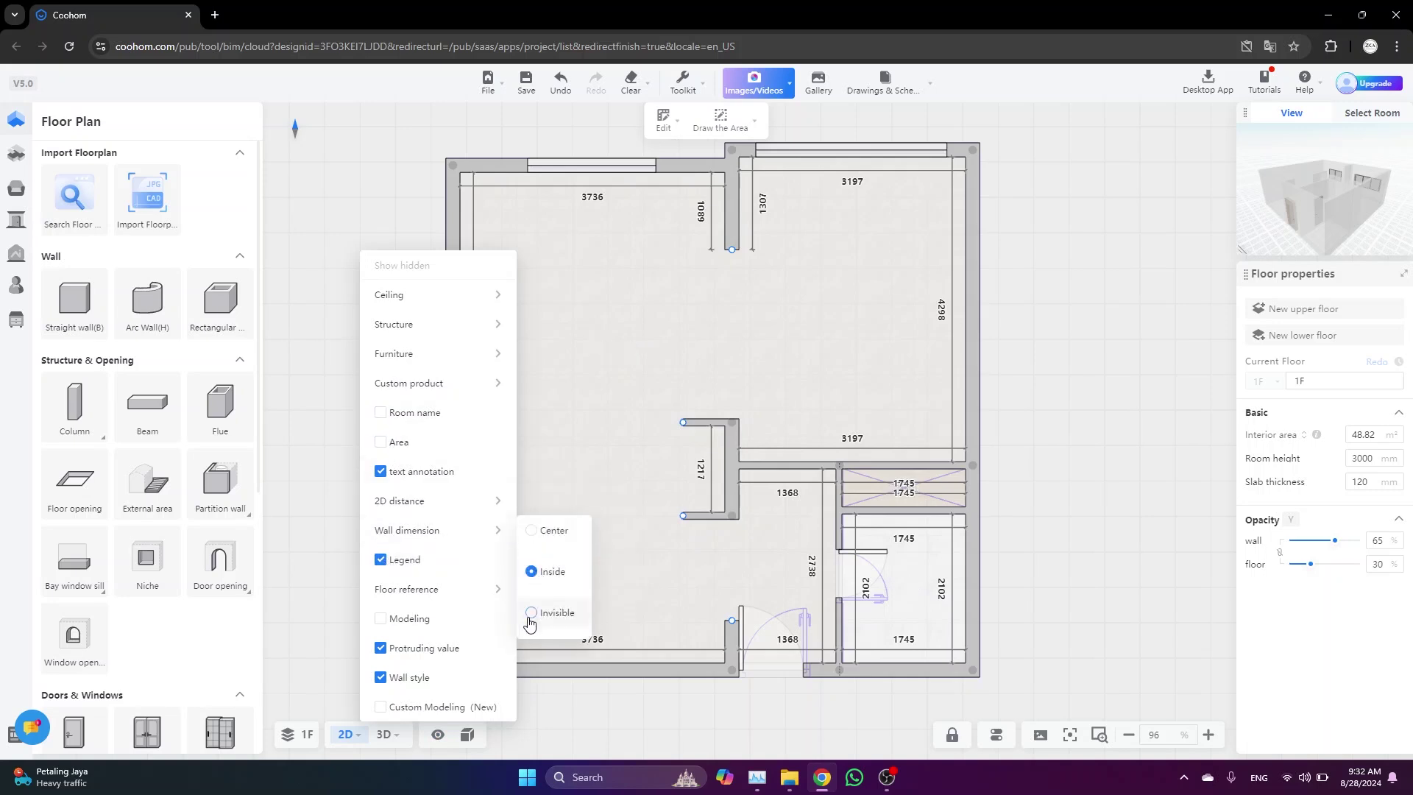
left_click(529, 618)
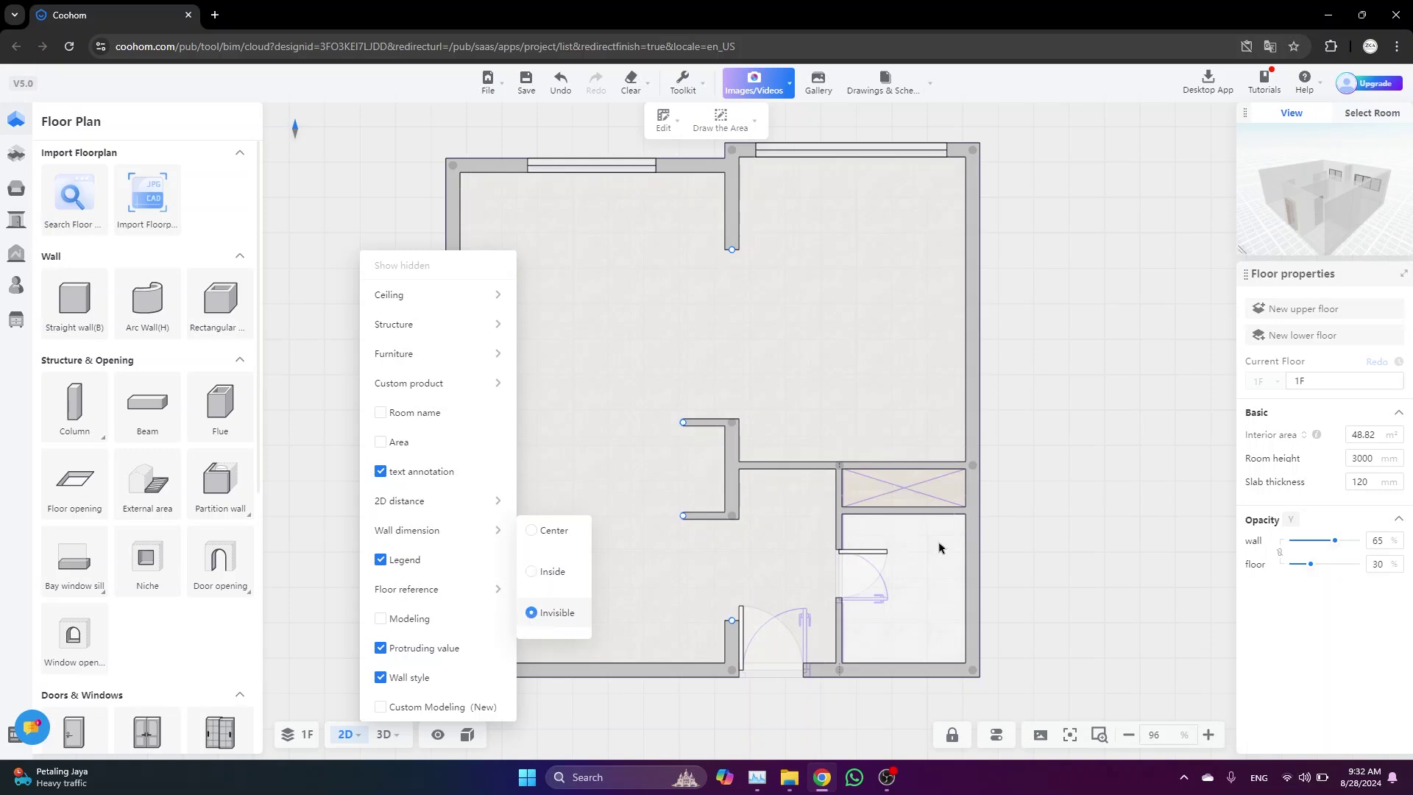
Switch to the 3D top view and examine the model's walls, doors and windows from several sides and from above
scroll(1053, 474, "down", 1)
left_click_drag(1054, 474, 1029, 468)
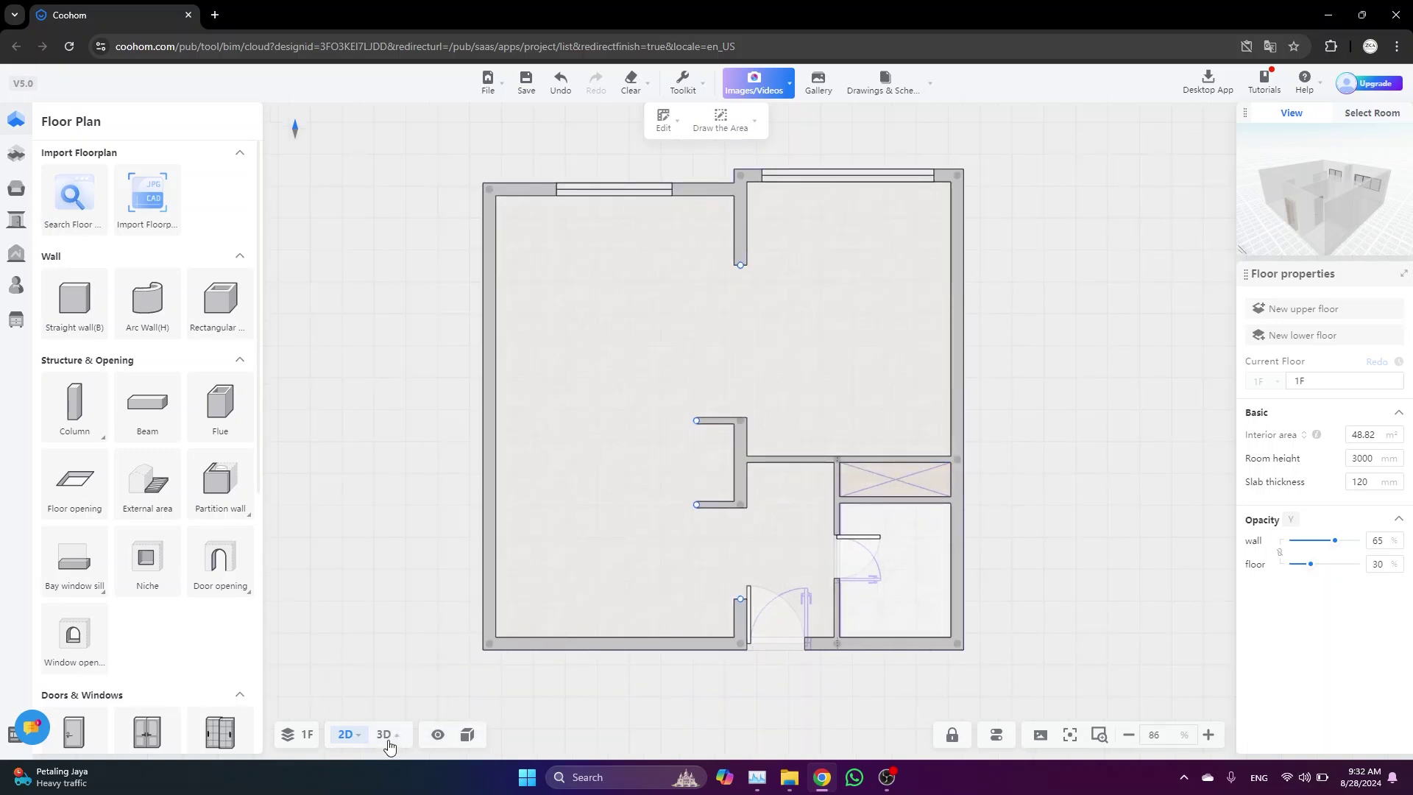
mouse_move(388, 742)
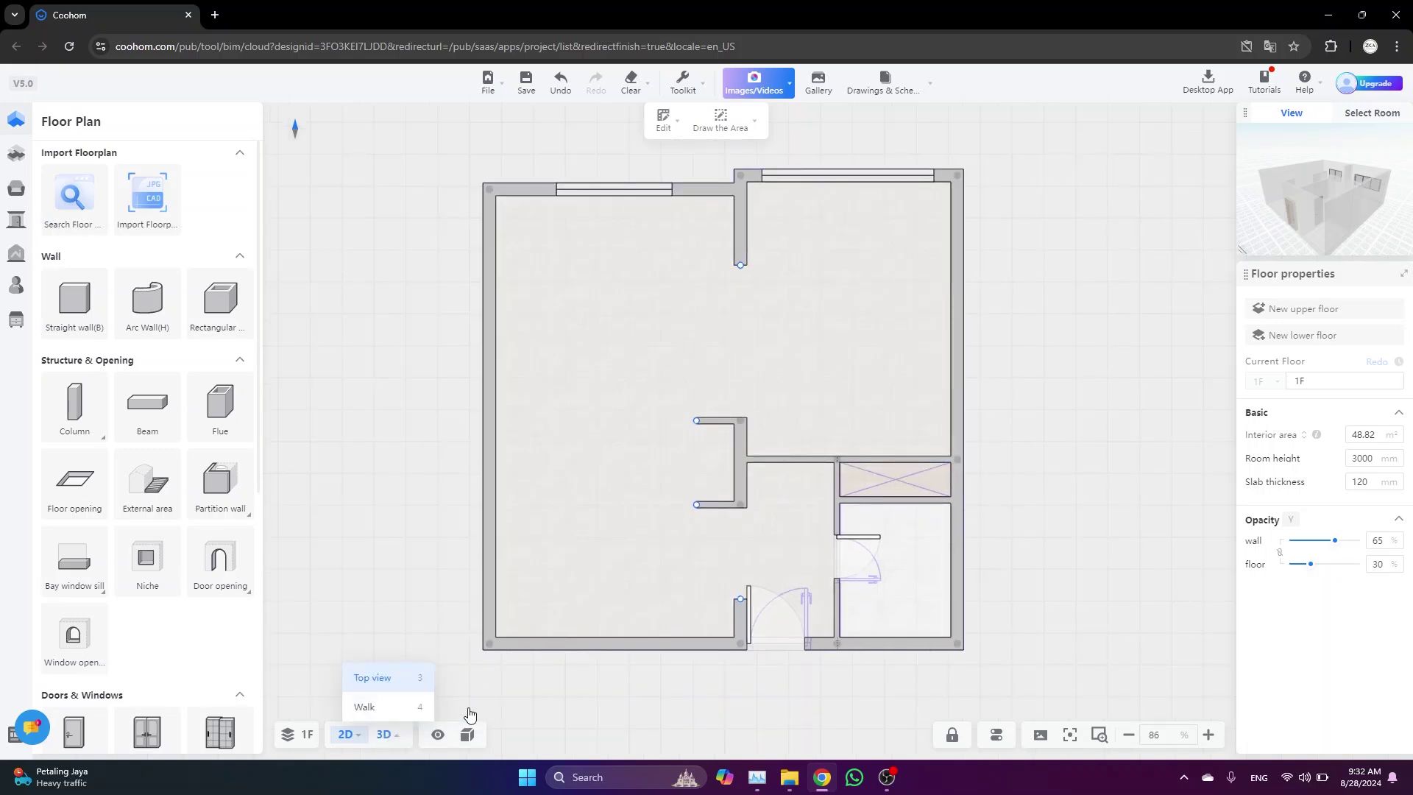
left_click(380, 734)
scroll(1023, 549, "down", 2)
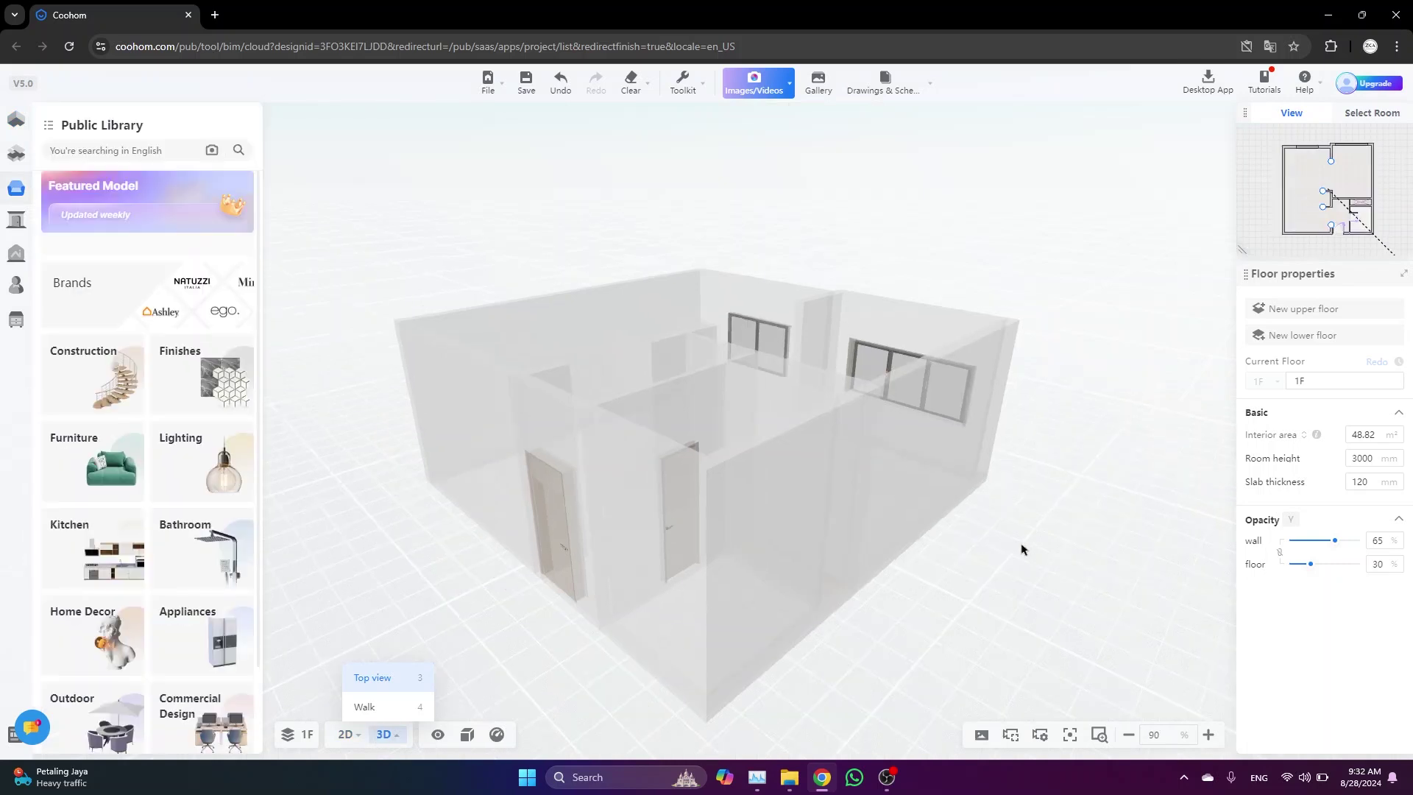
left_click_drag(955, 581, 721, 565)
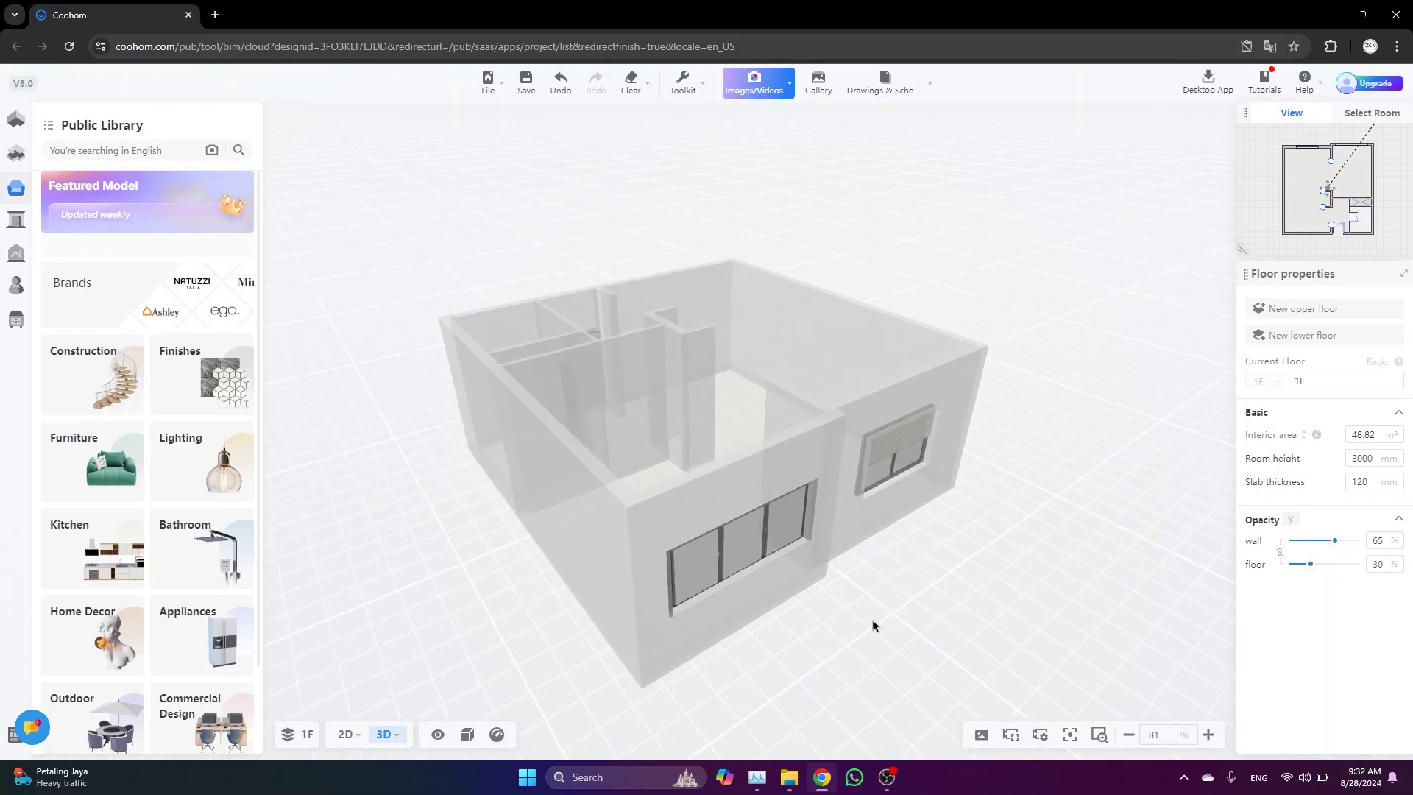
mouse_move(836, 659)
left_mouse_down()
mouse_move(871, 678)
mouse_move(837, 663)
left_mouse_up()
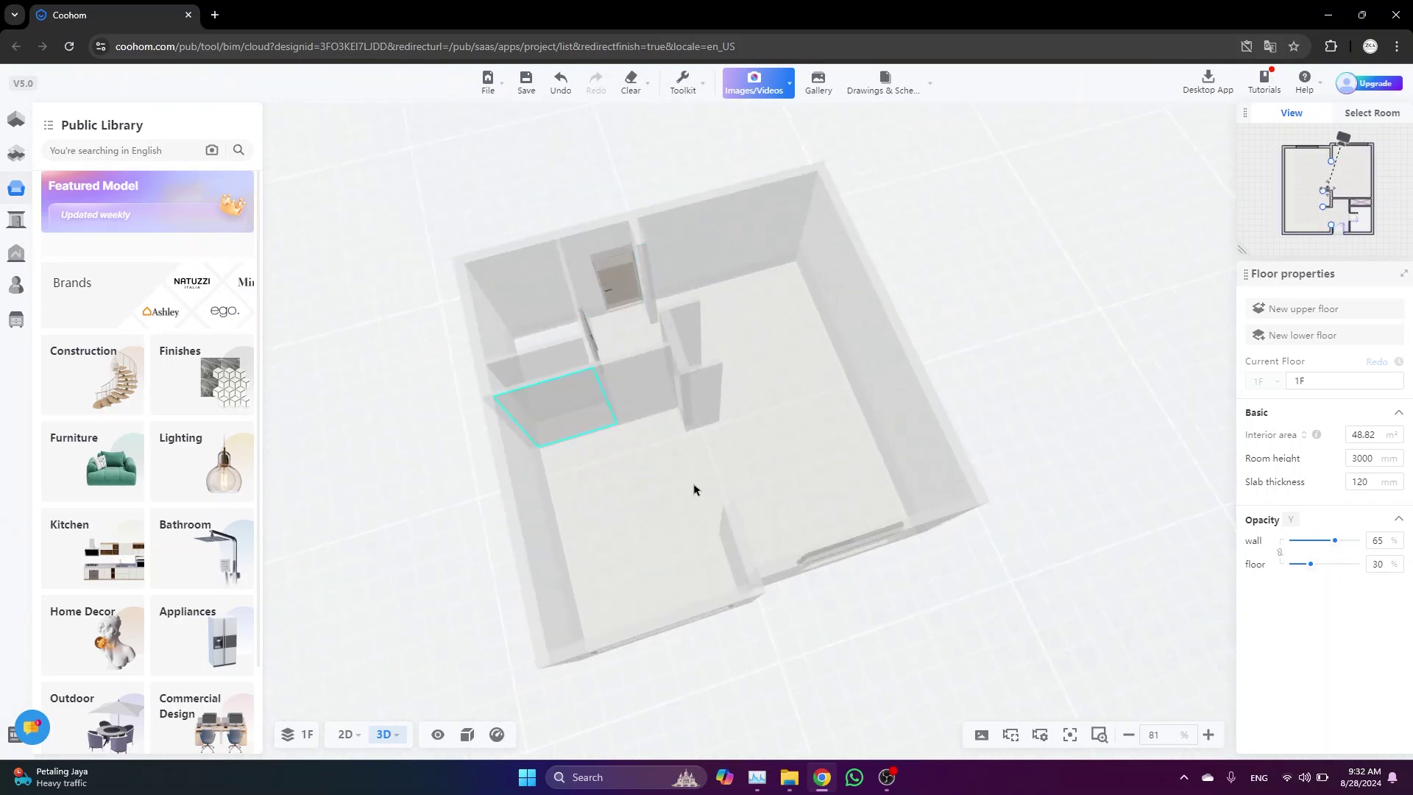
right_click_drag(694, 488, 700, 470)
left_click_drag(704, 450, 741, 410)
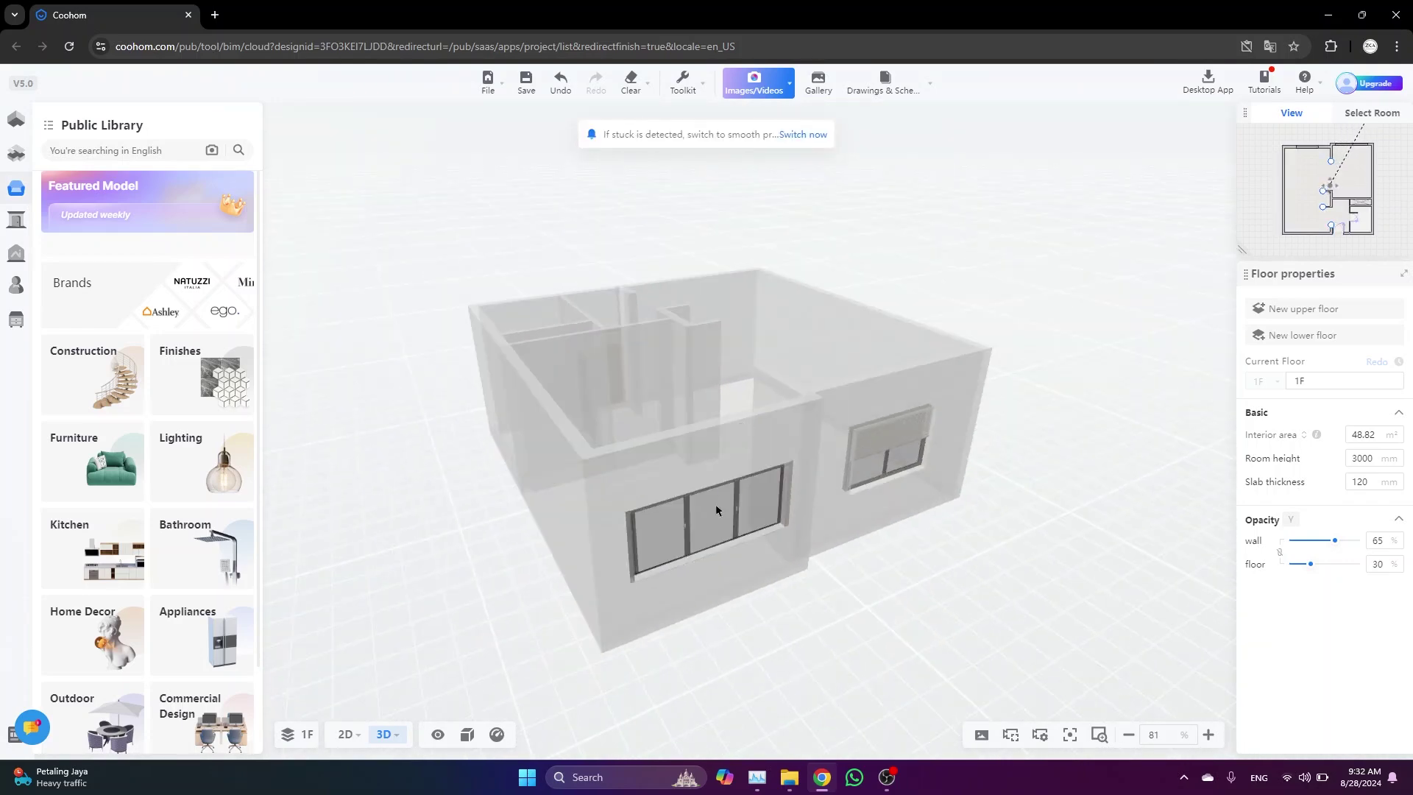
Delete both existing windows from the outer walls of the two window-side rooms
left_click(716, 520)
left_click(716, 520)
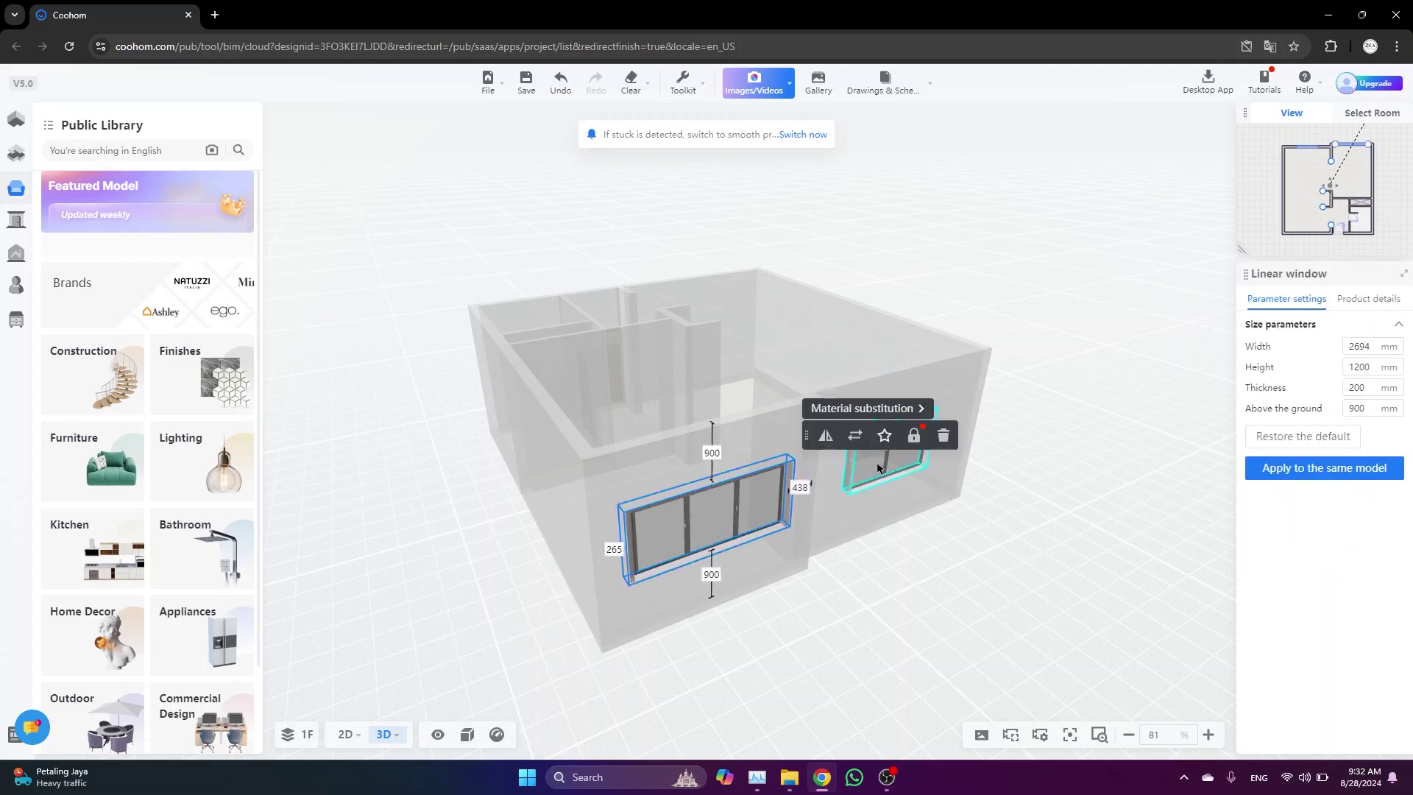
left_click(892, 464)
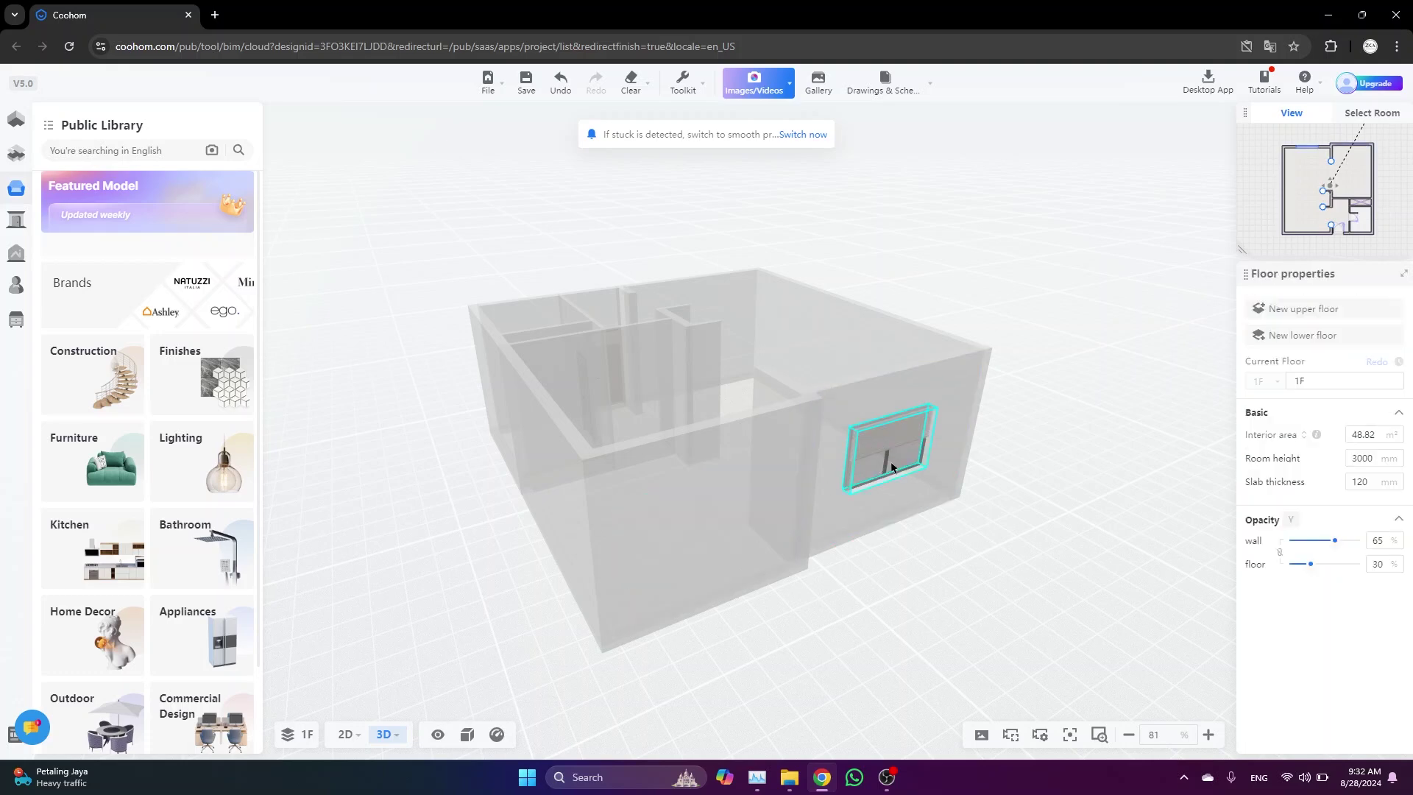
left_click(893, 466)
key("Delete")
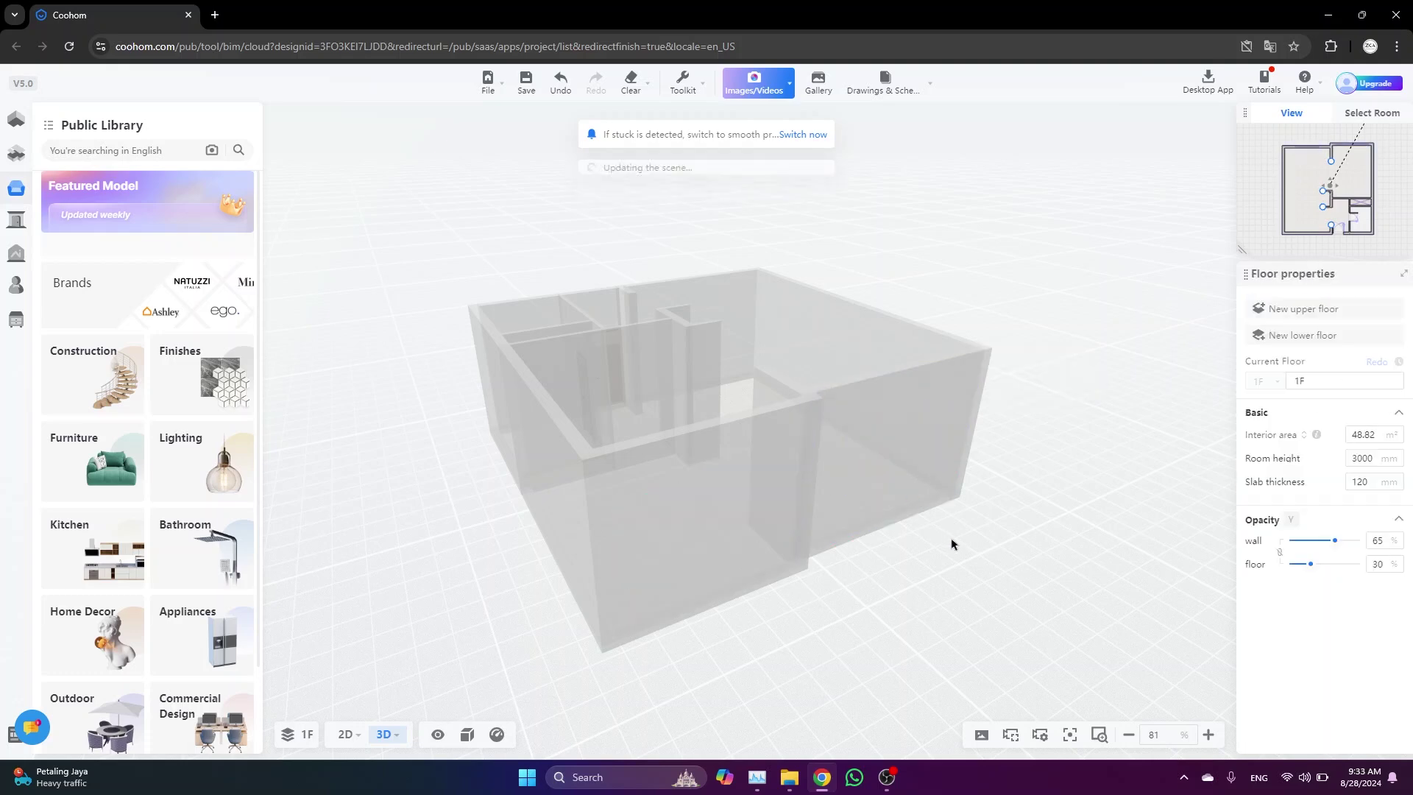
Return to the 2D floor plan and show the floor-to-ceiling windows among the construction models
mouse_move(350, 739)
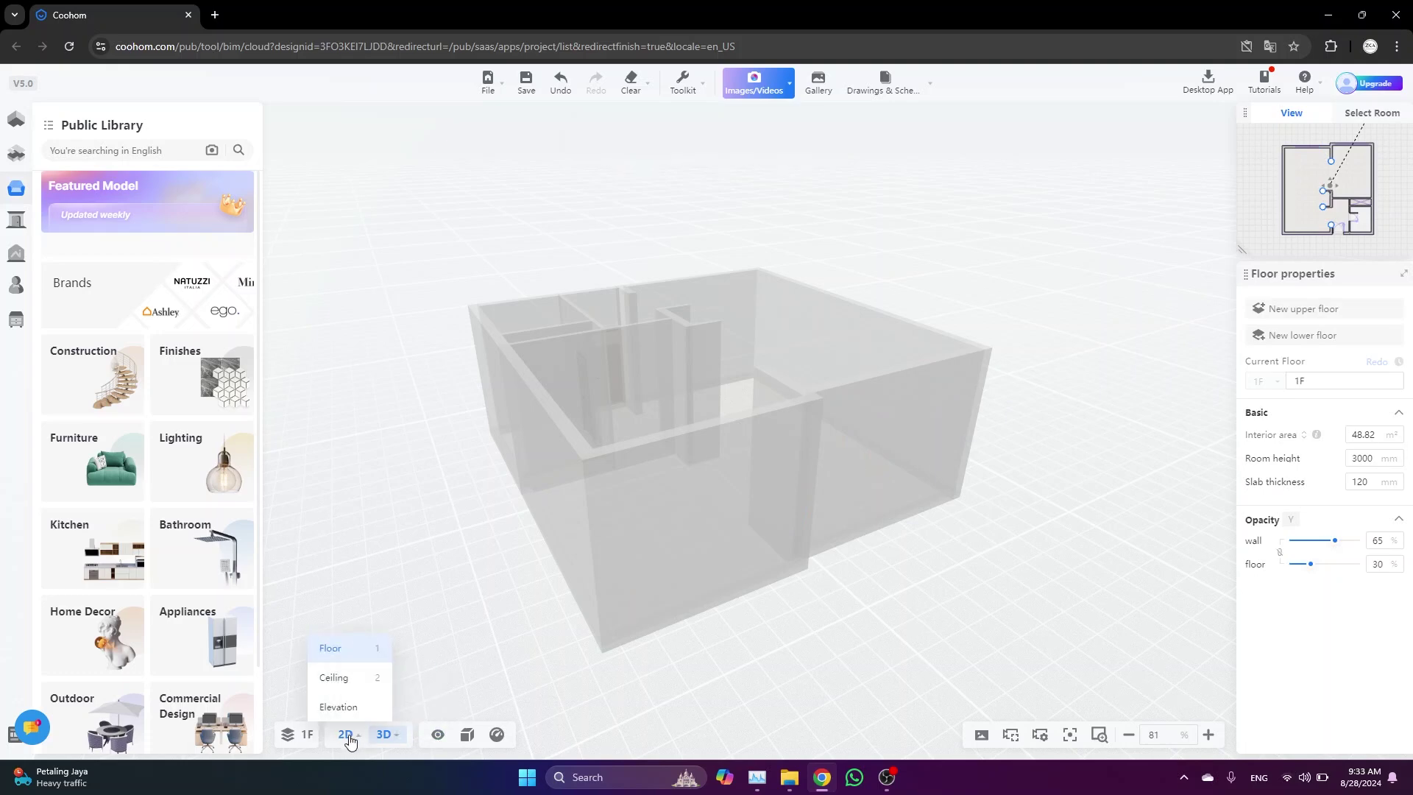
key("1")
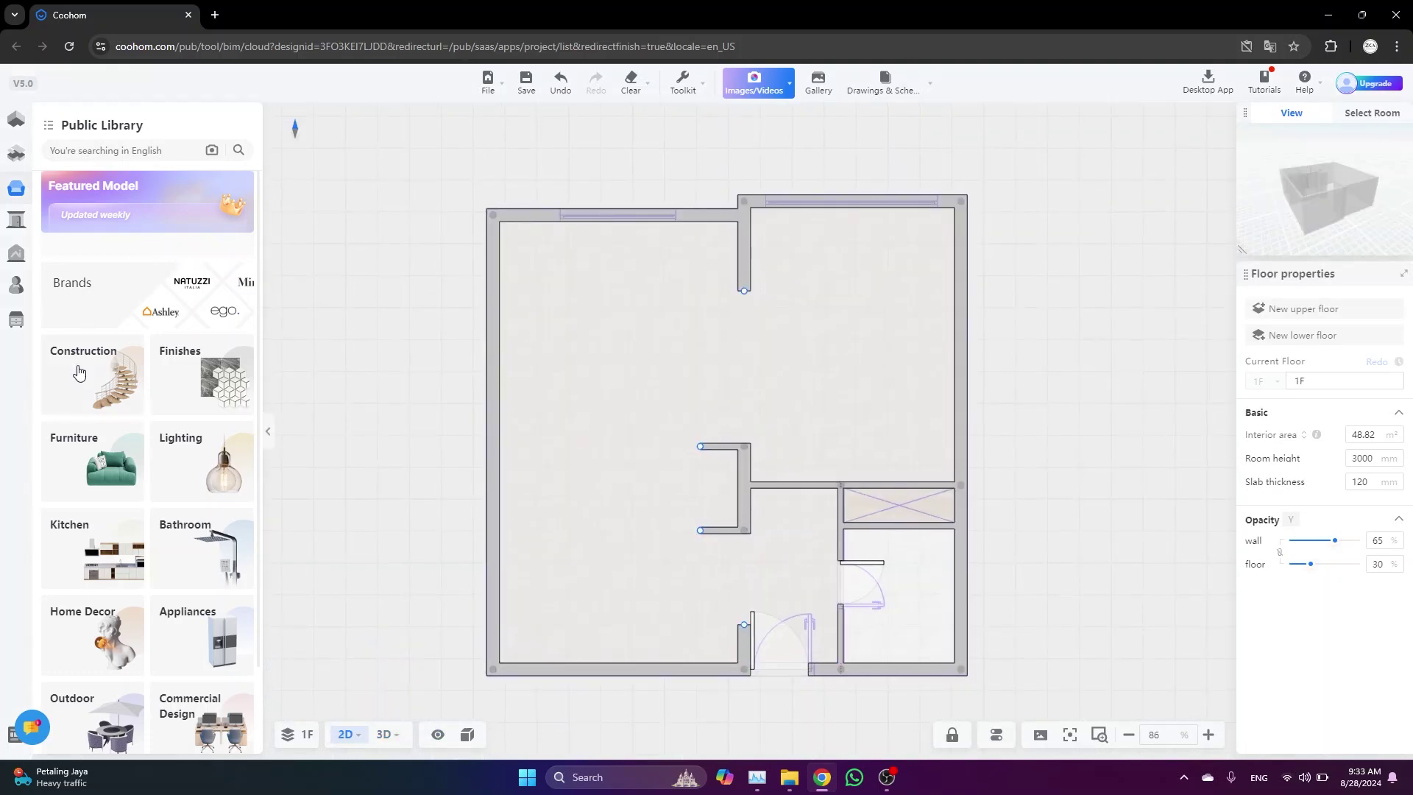
left_click(79, 373)
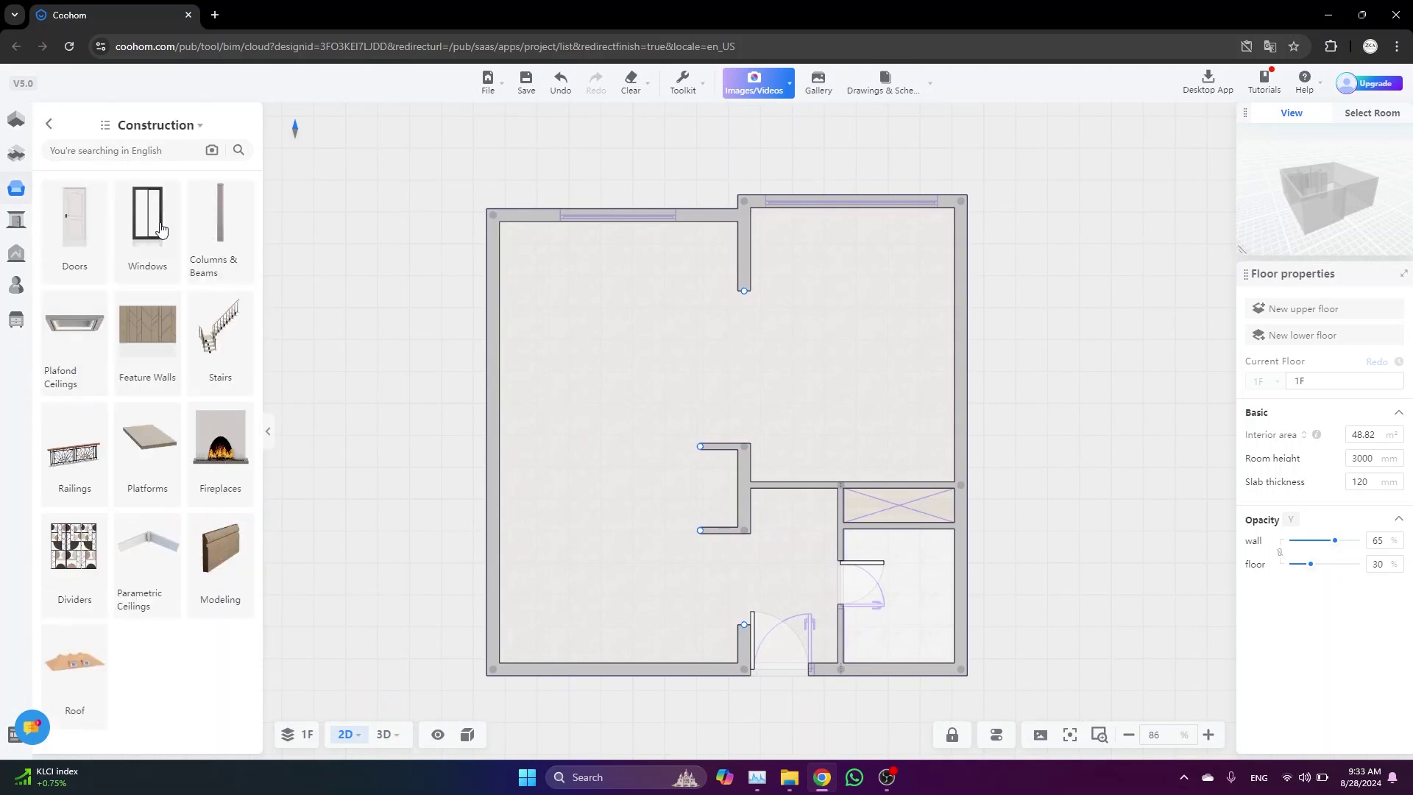
left_click(149, 220)
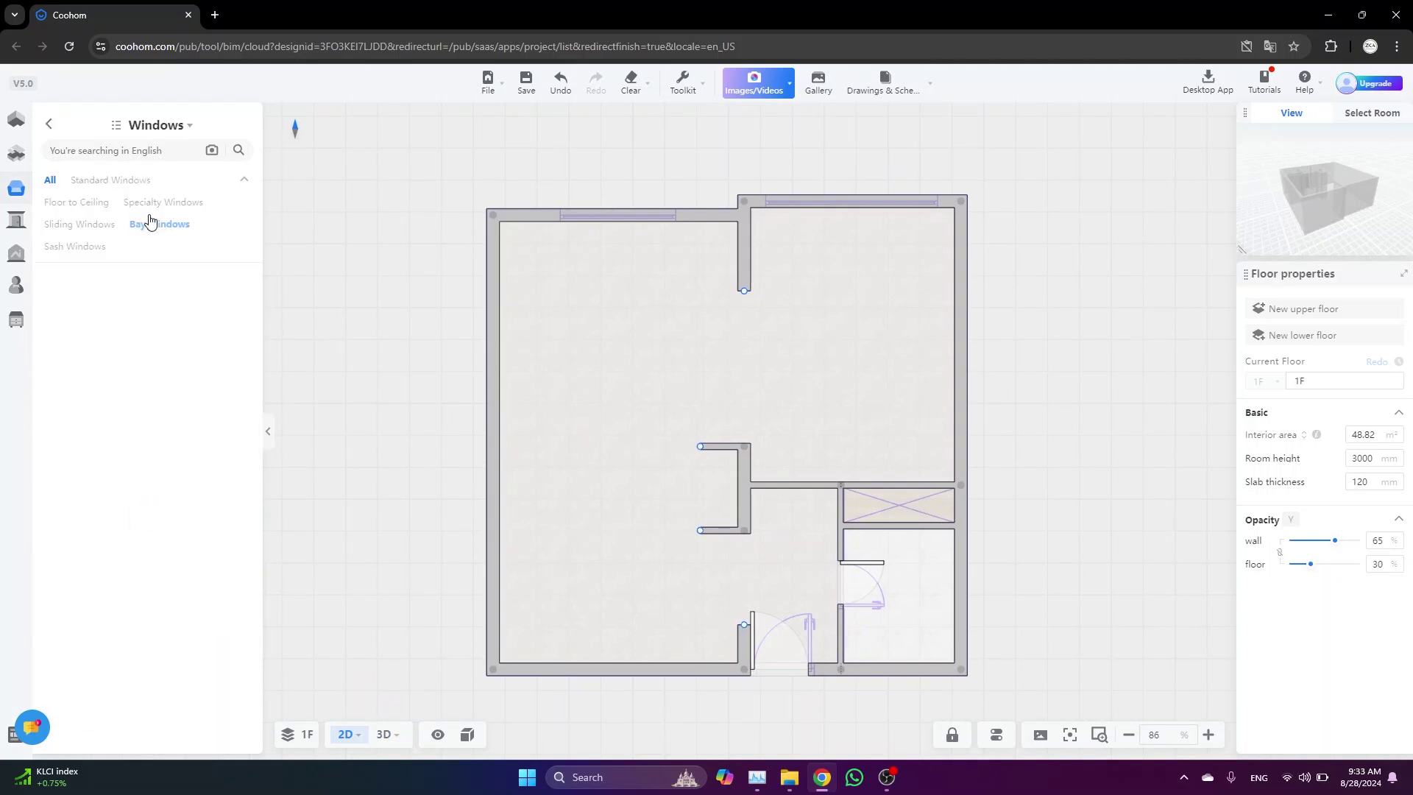
left_click(81, 205)
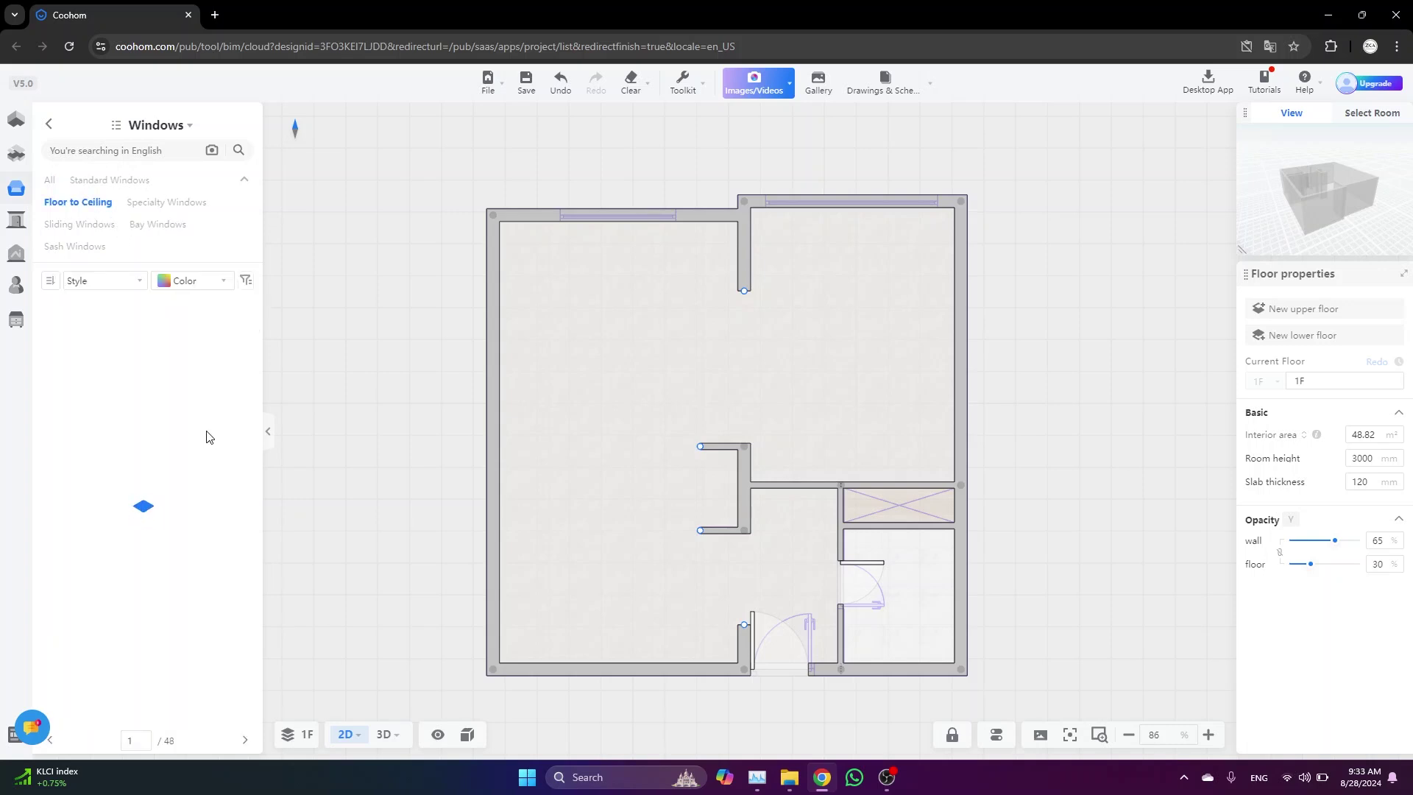
Place a three-panel black-framed floor-to-ceiling window, about 3206 mm wide, in the top wall of the upper-right room
scroll(202, 438, "down", 5)
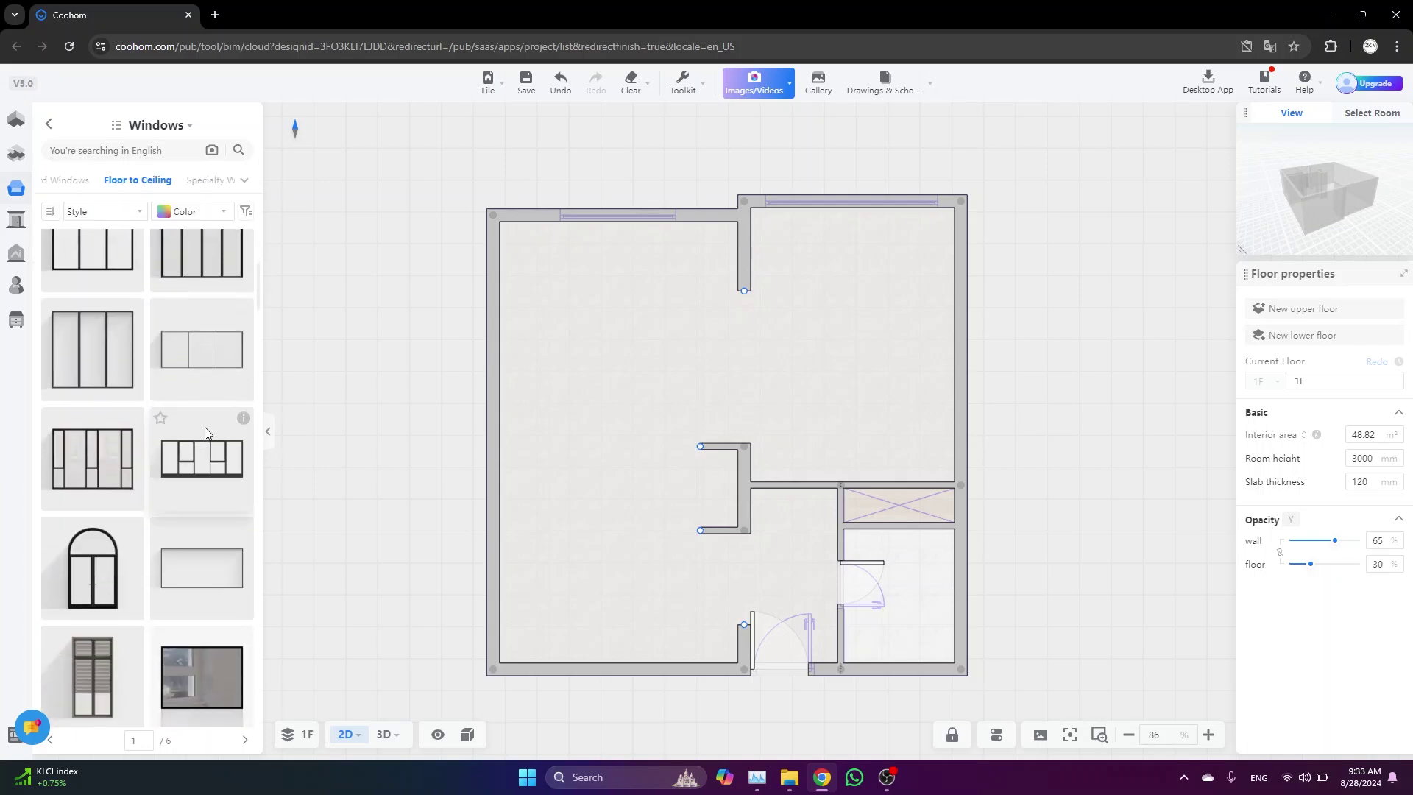
scroll(205, 433, "down", 6)
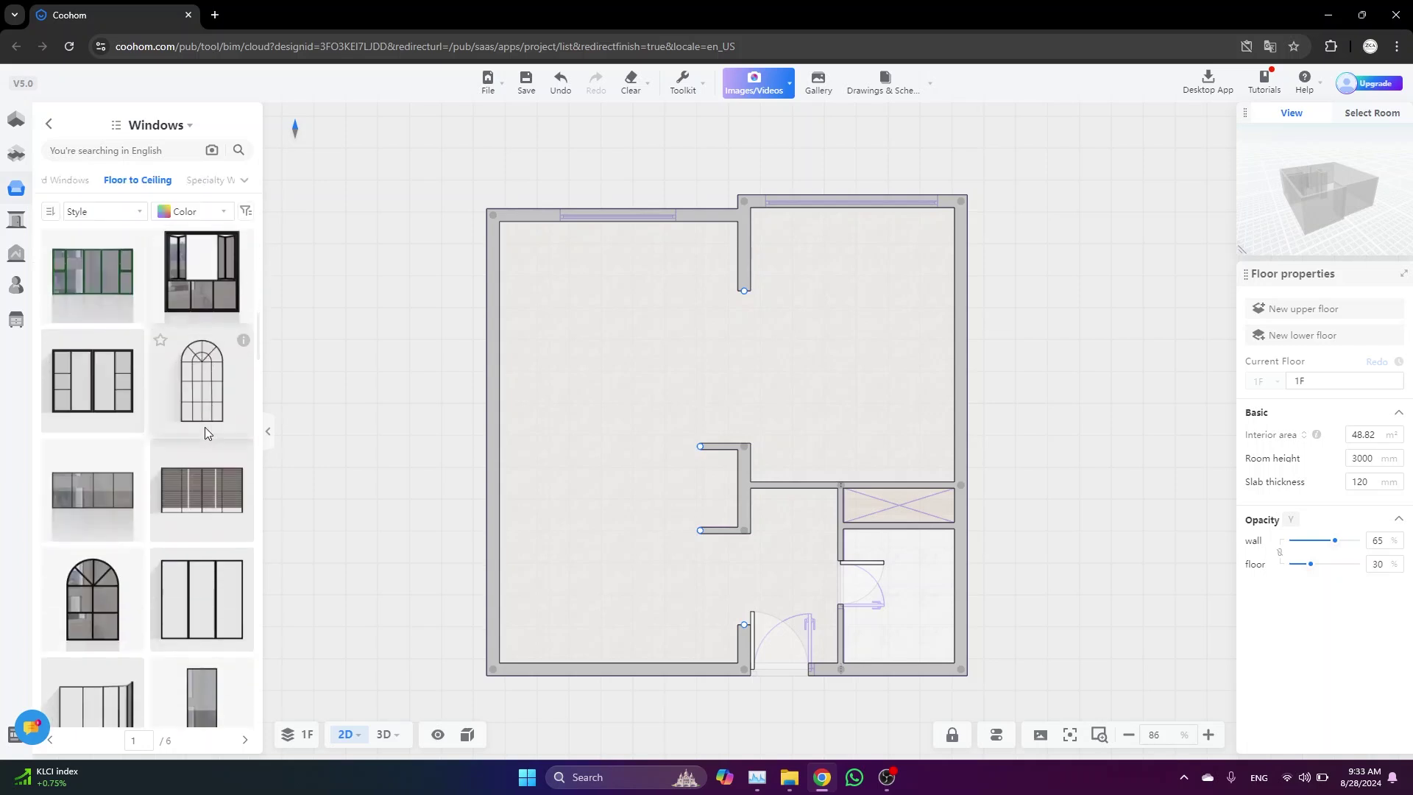
scroll(205, 433, "down", 2)
left_click(210, 449)
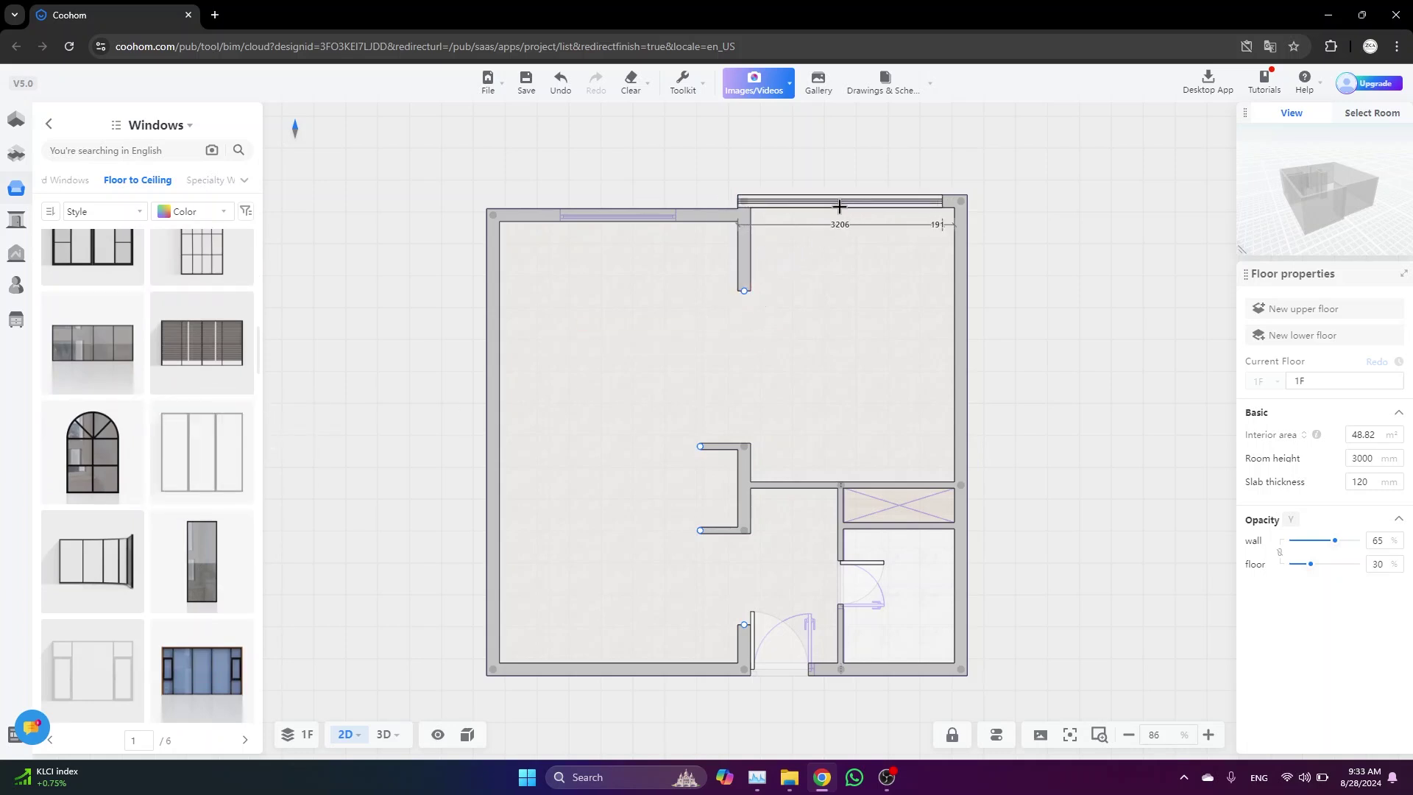
scroll(948, 173, "up", 3)
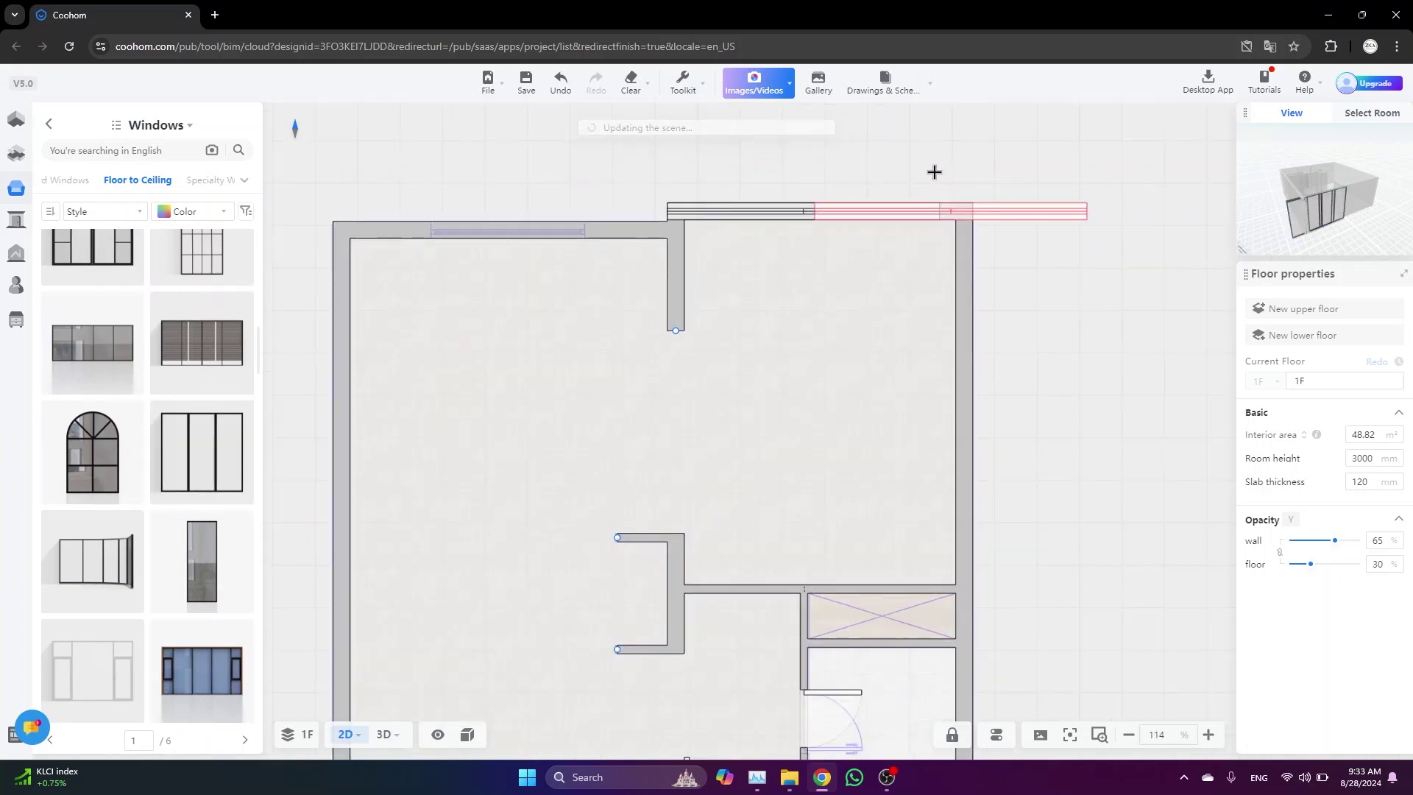
right_click(928, 173)
Shorten the three-panel window from both ends to about 2694 mm, about 238 mm from the left wall and 265 mm from the right
scroll(928, 173, "up", 6)
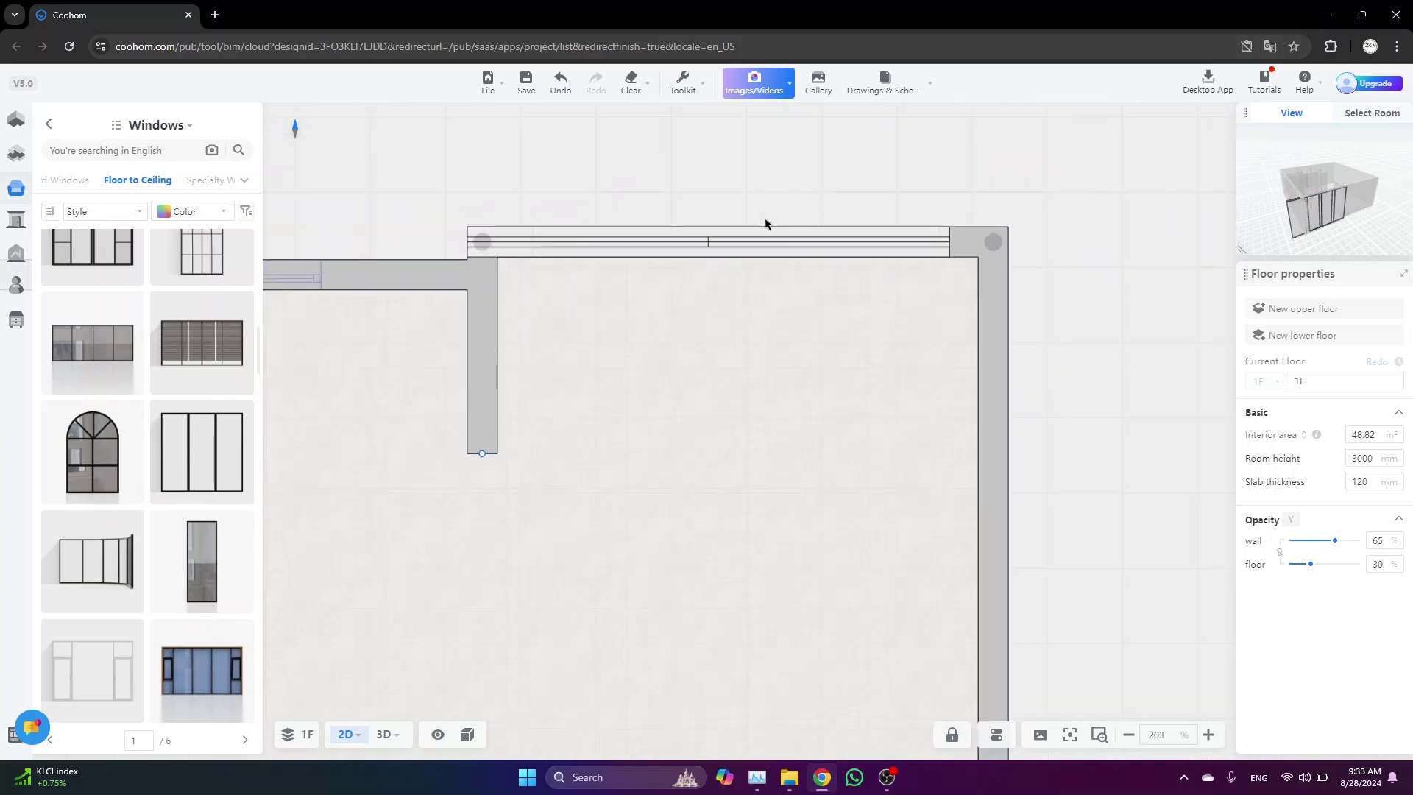
middle_click_drag(766, 223, 800, 369)
left_click_drag(800, 369, 801, 377)
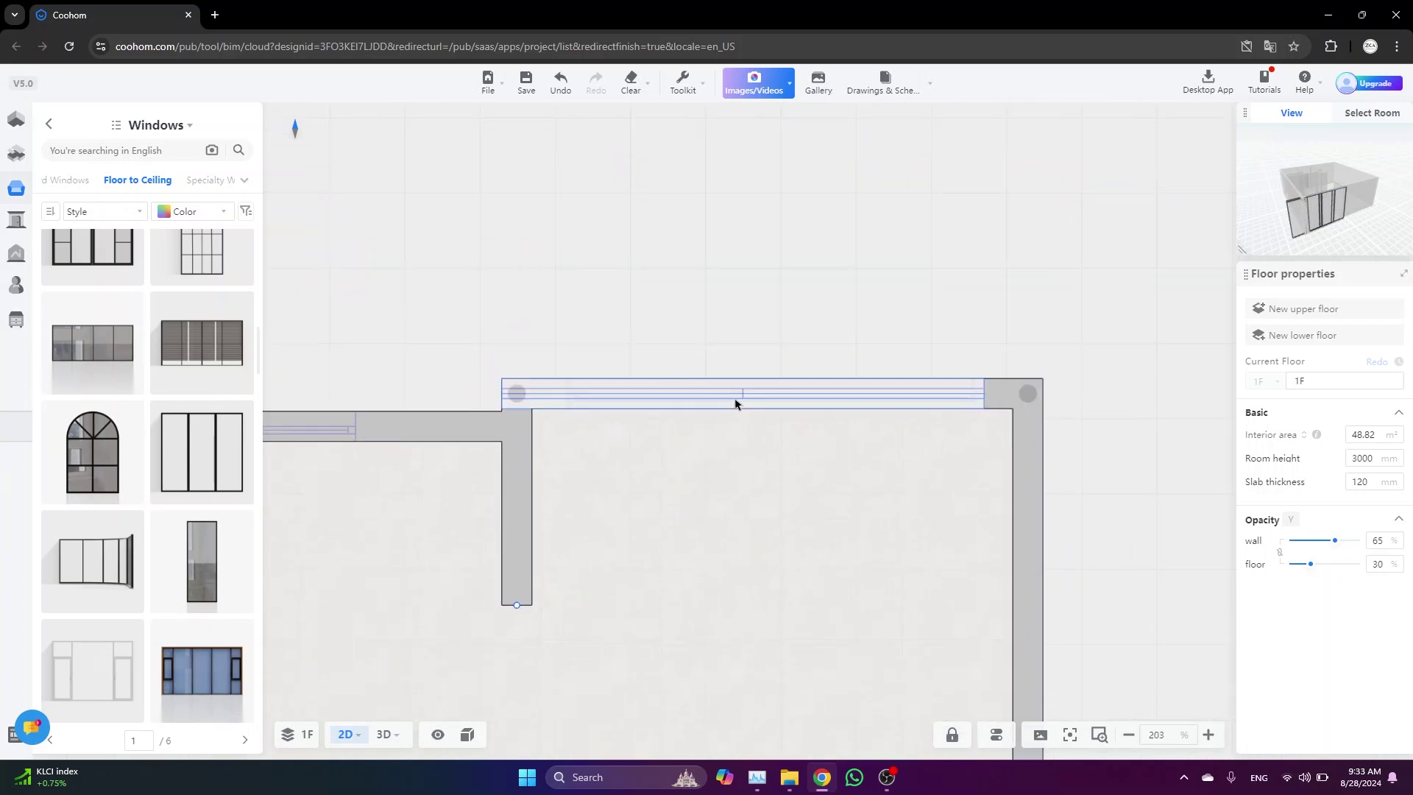
left_click(672, 402)
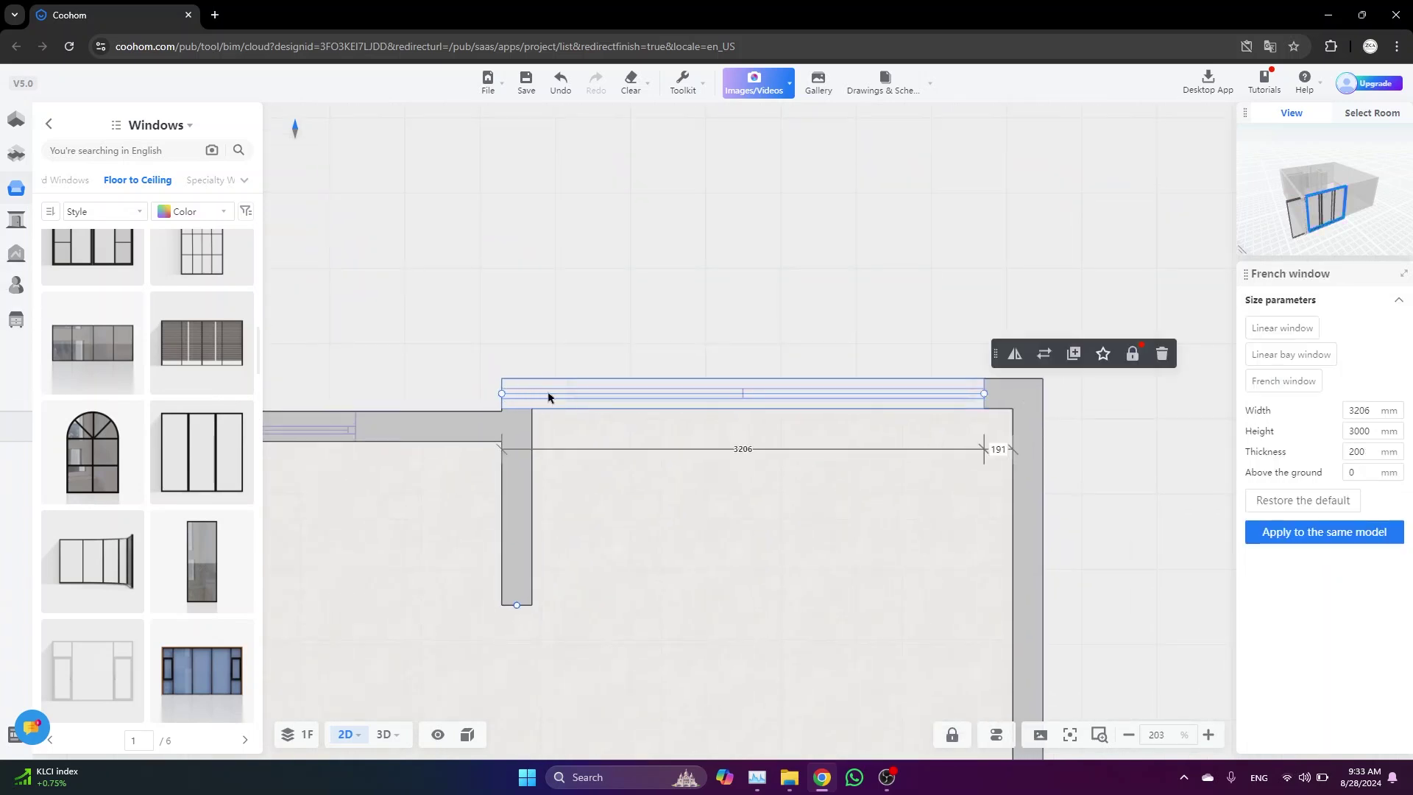
left_click_drag(548, 398, 567, 392)
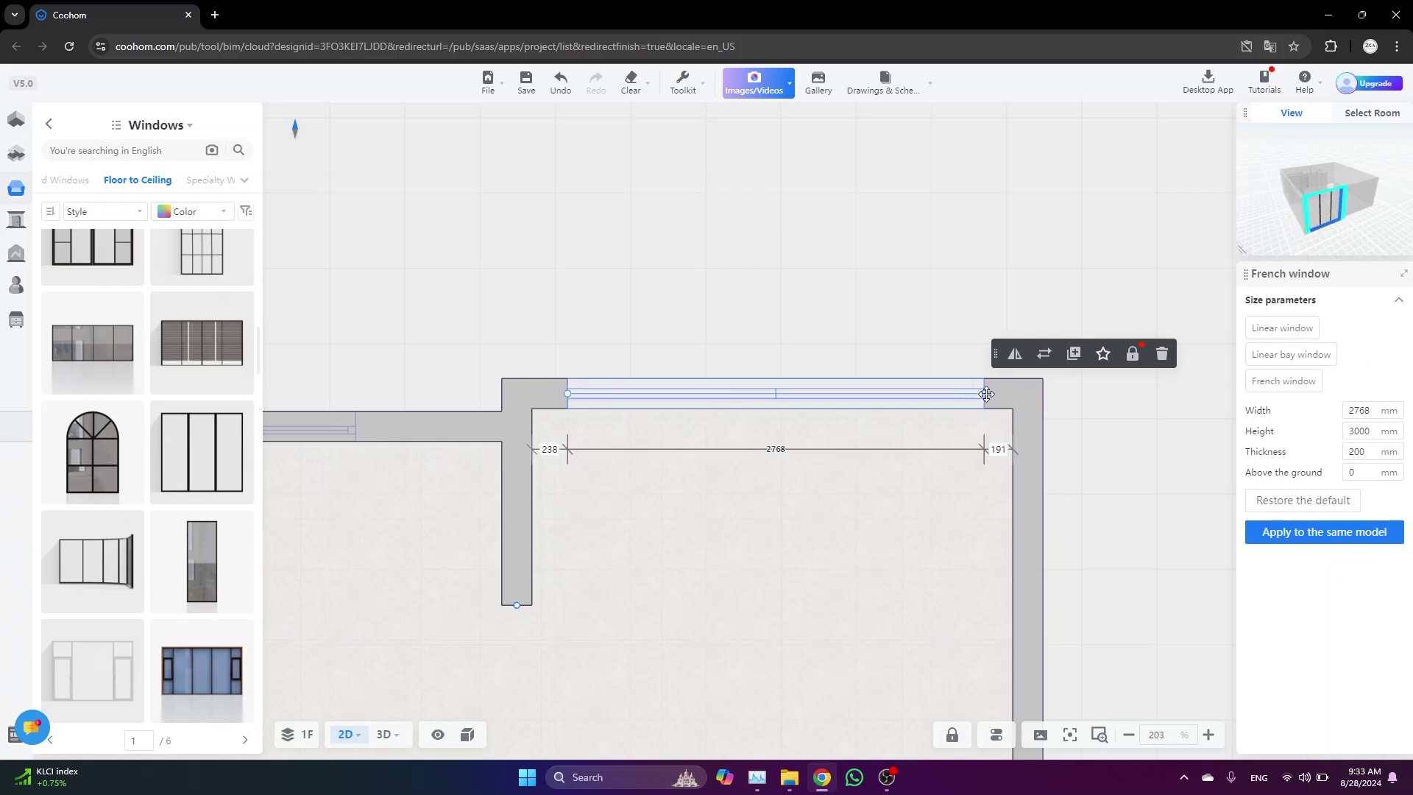
left_click_drag(972, 395, 970, 395)
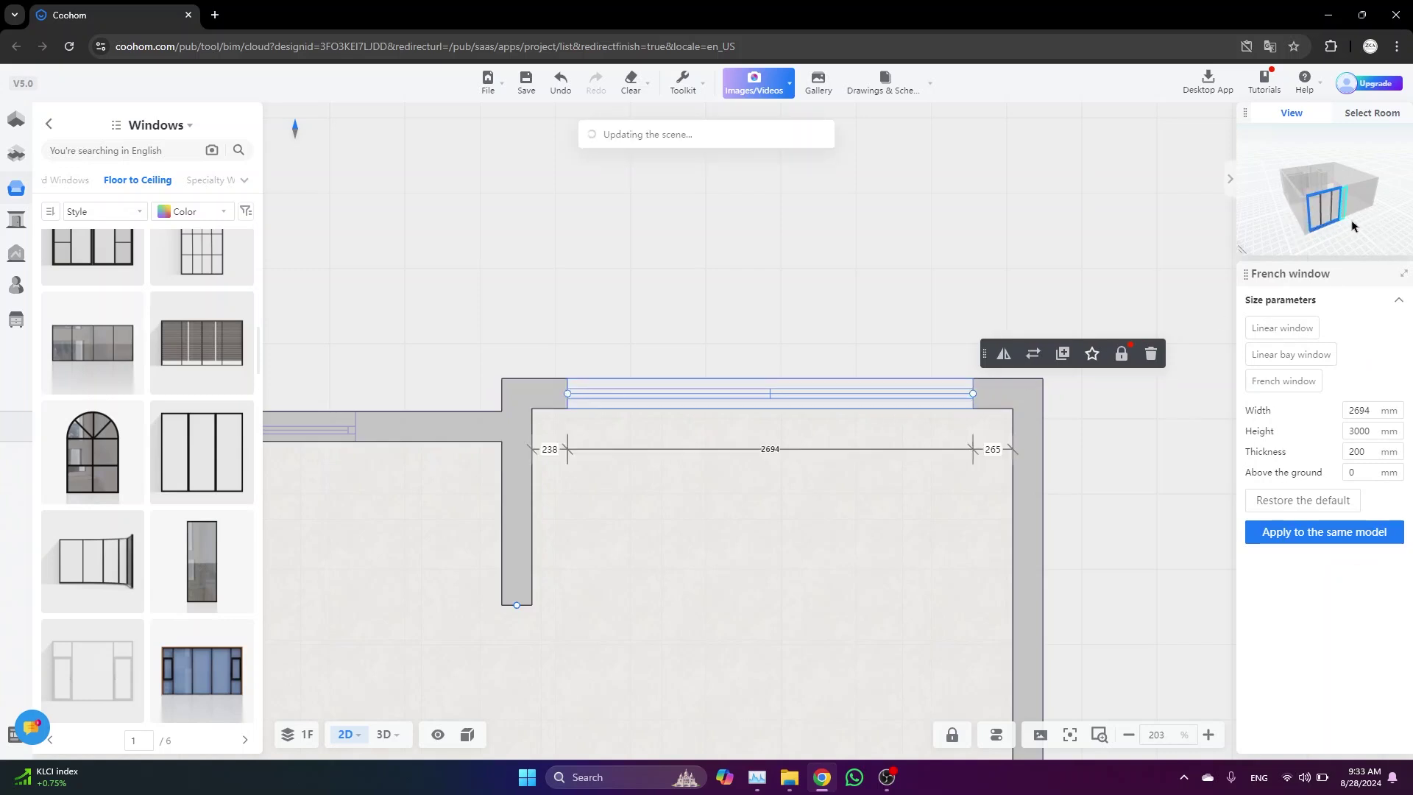
scroll(1333, 218, "up", 3)
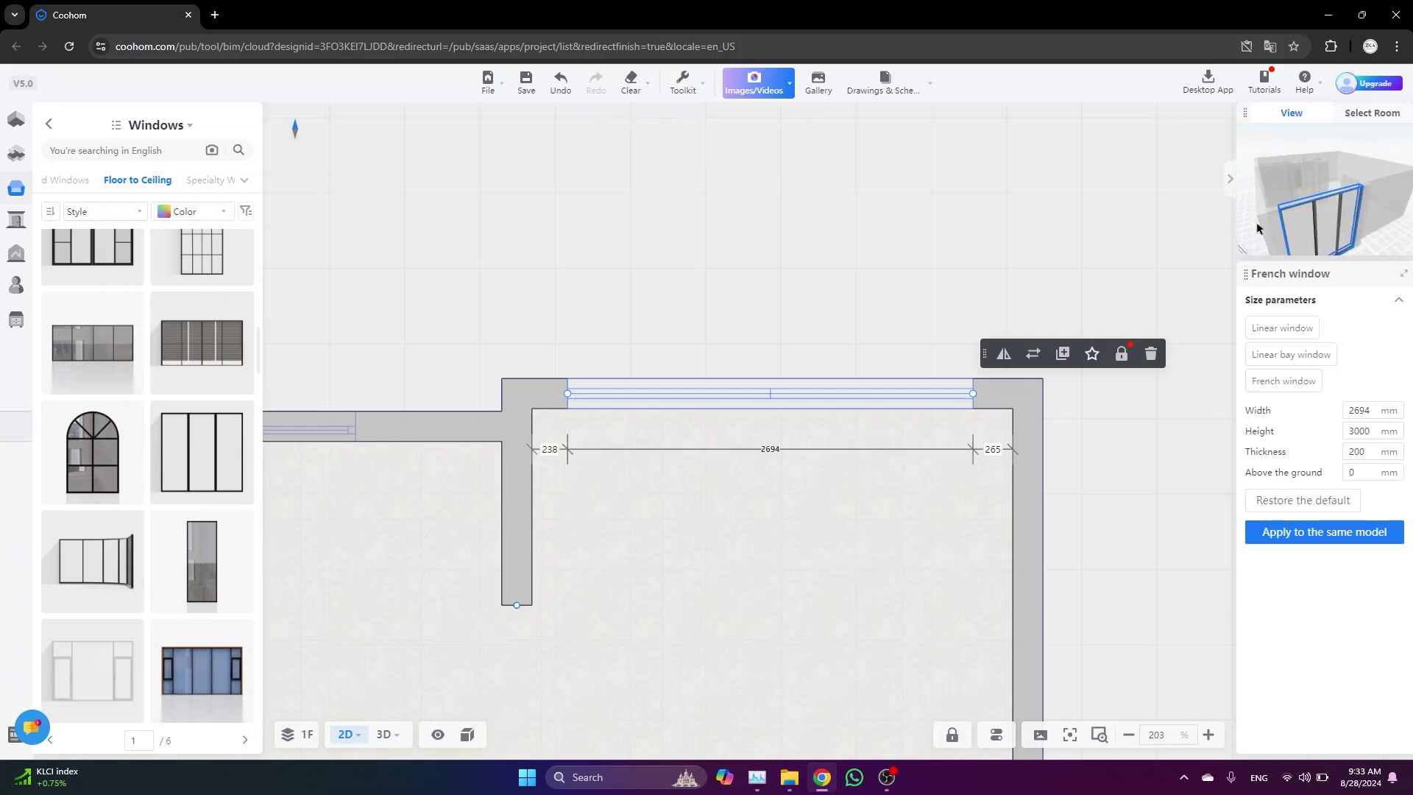
left_click(940, 261)
Place a two-panel black-framed floor-to-ceiling window in the left area's top wall and shorten its right end to a width of about 1810 mm
scroll(941, 261, "down", 1)
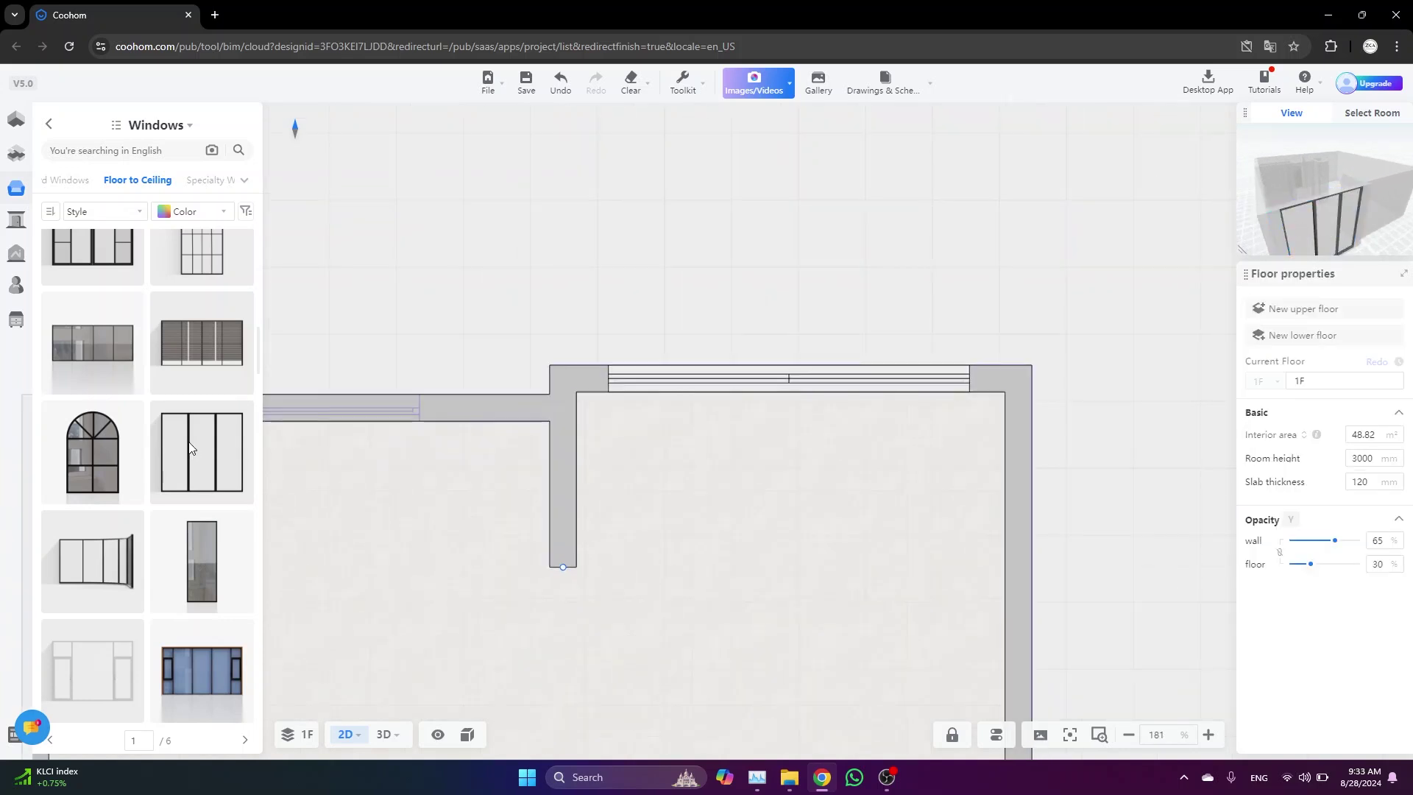
scroll(188, 442, "down", 3)
scroll(188, 444, "down", 5)
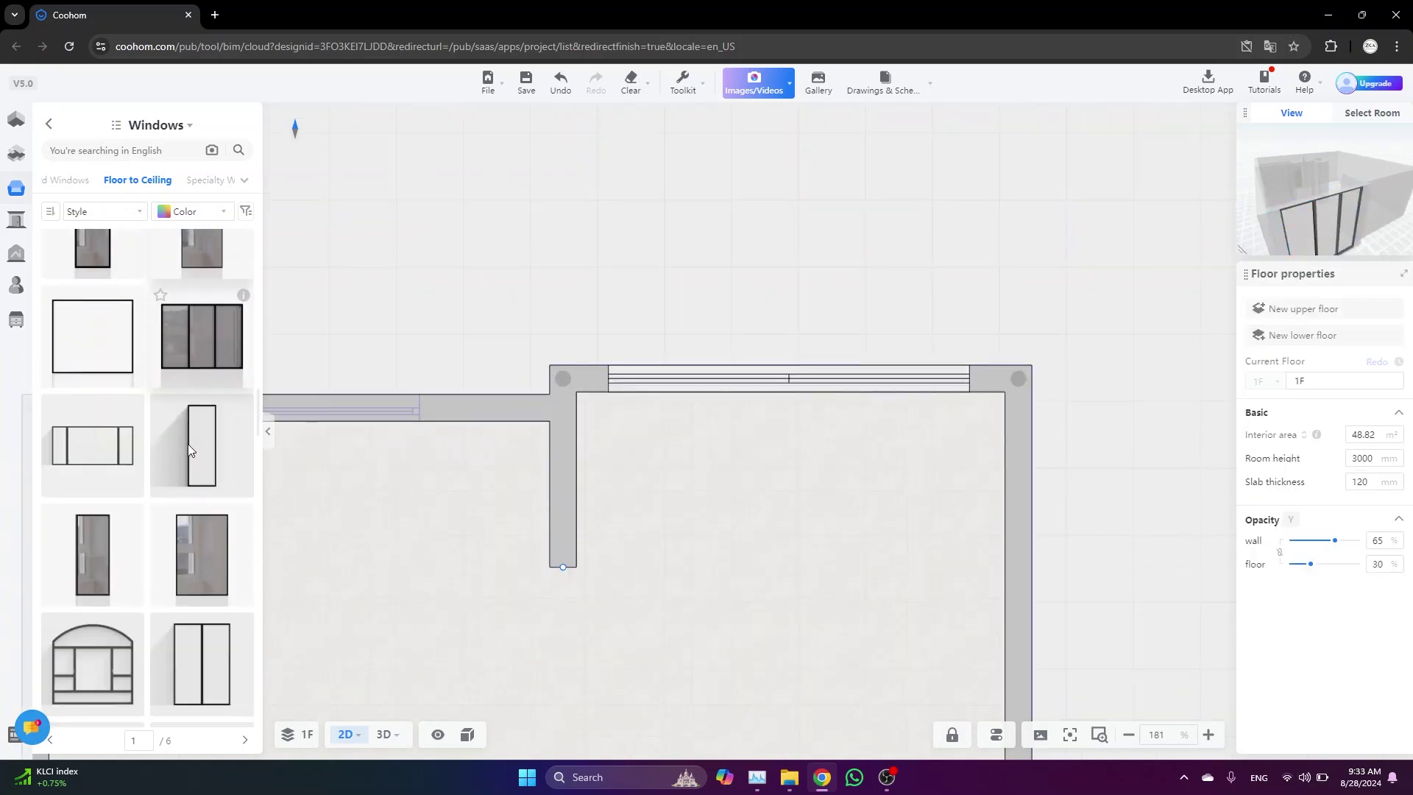
scroll(168, 467, "down", 6)
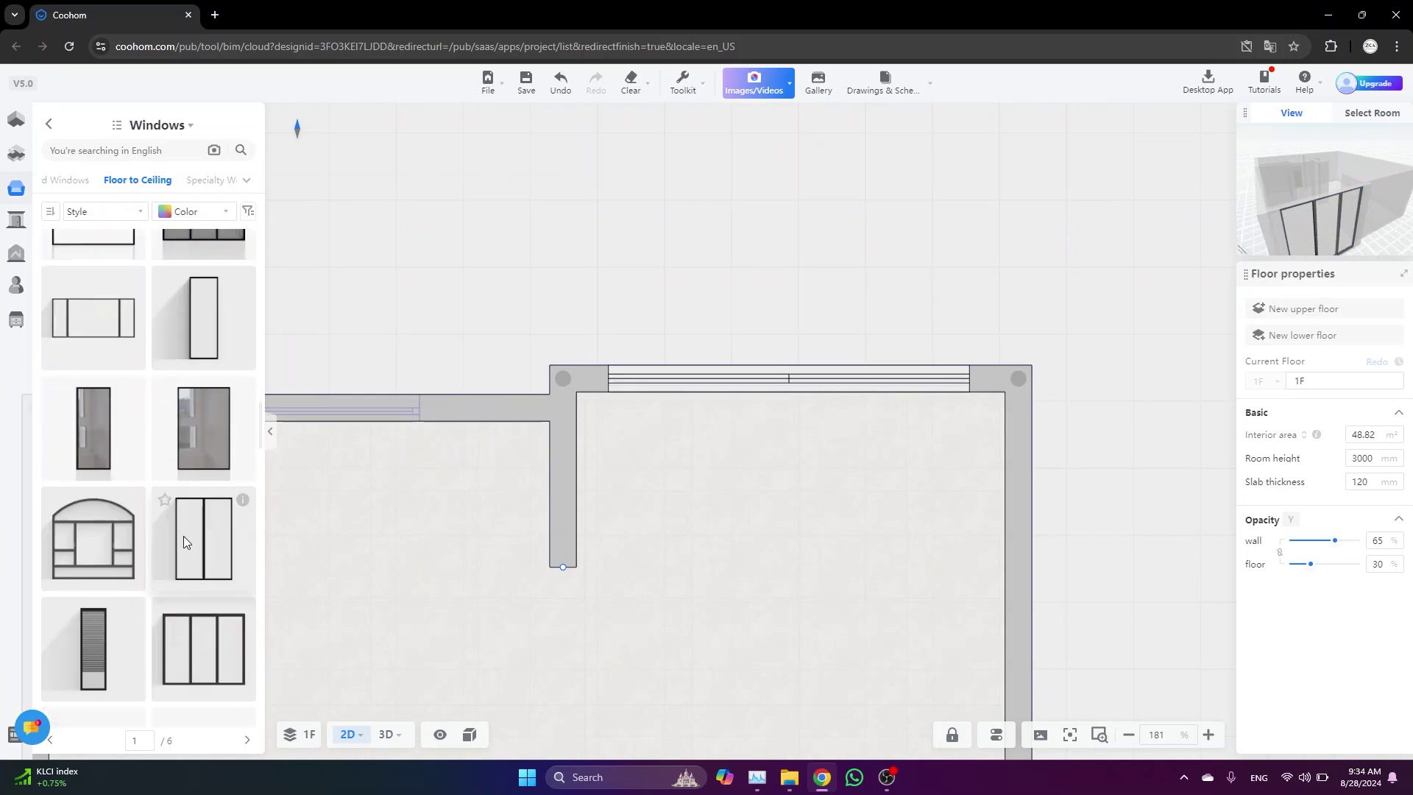
left_click(183, 536)
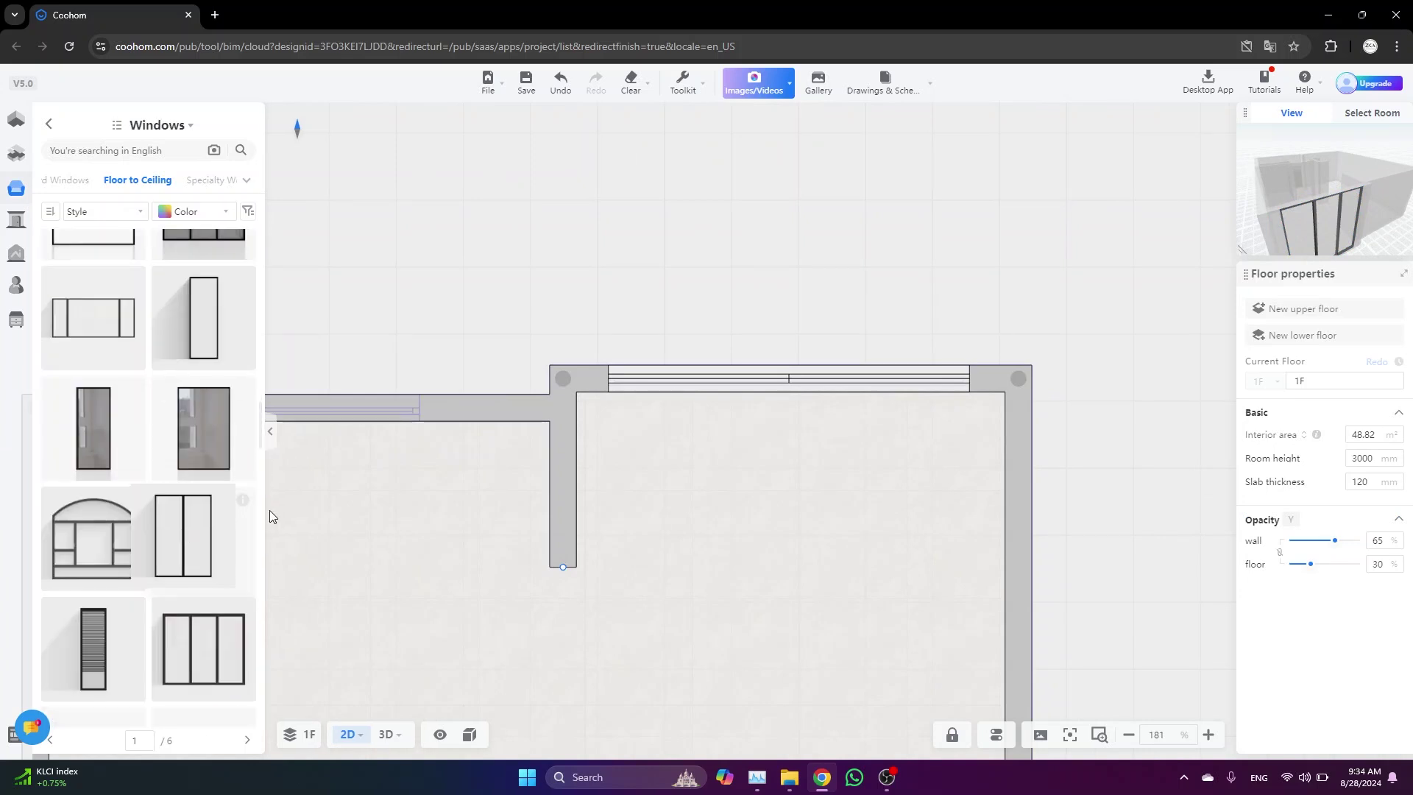
middle_click_drag(466, 444, 616, 463)
scroll(618, 463, "up", 1)
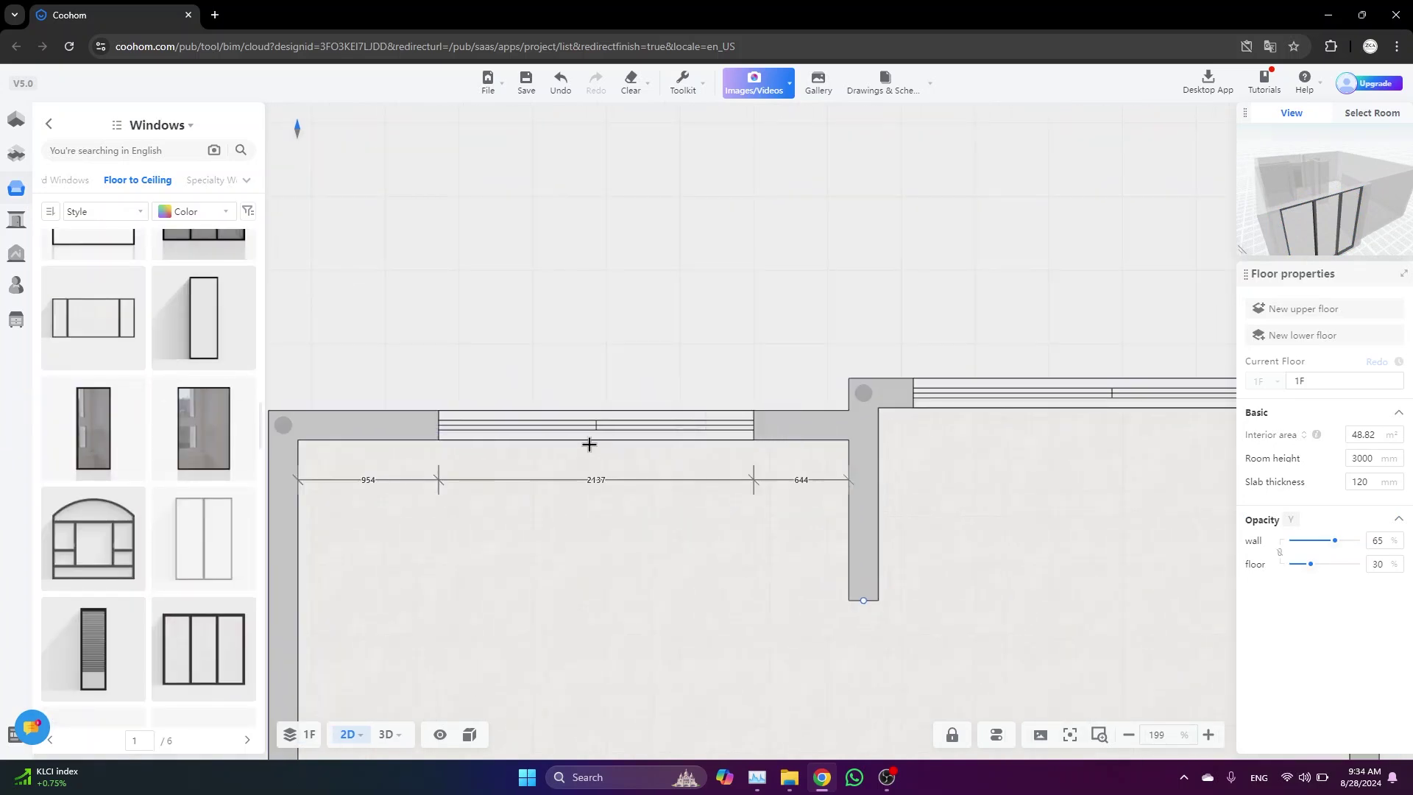
left_click(611, 449)
left_click_drag(612, 449, 641, 433)
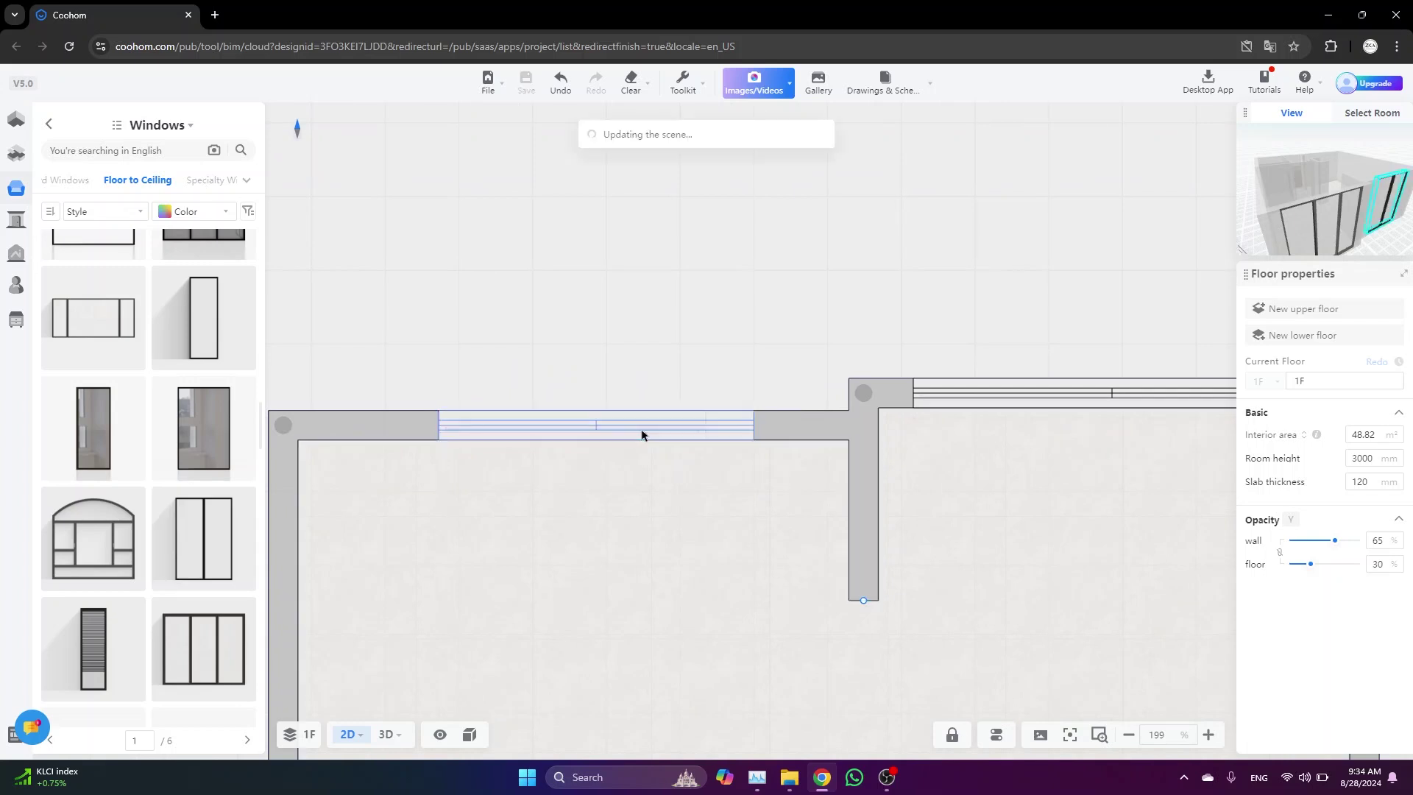
left_click_drag(754, 426, 706, 427)
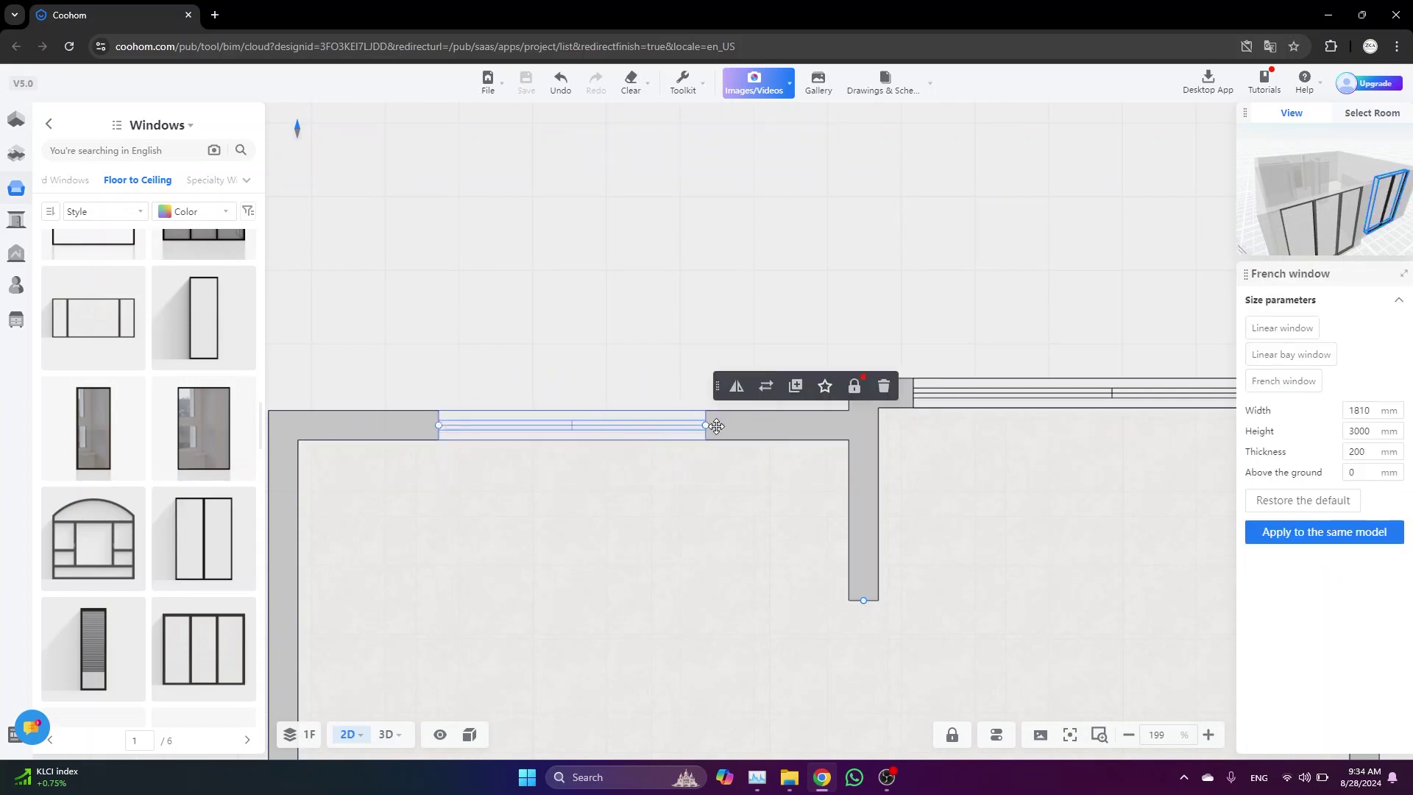
Switch to the 3D top view and examine both new floor-to-ceiling windows and the interior layout
scroll(755, 441, "down", 4)
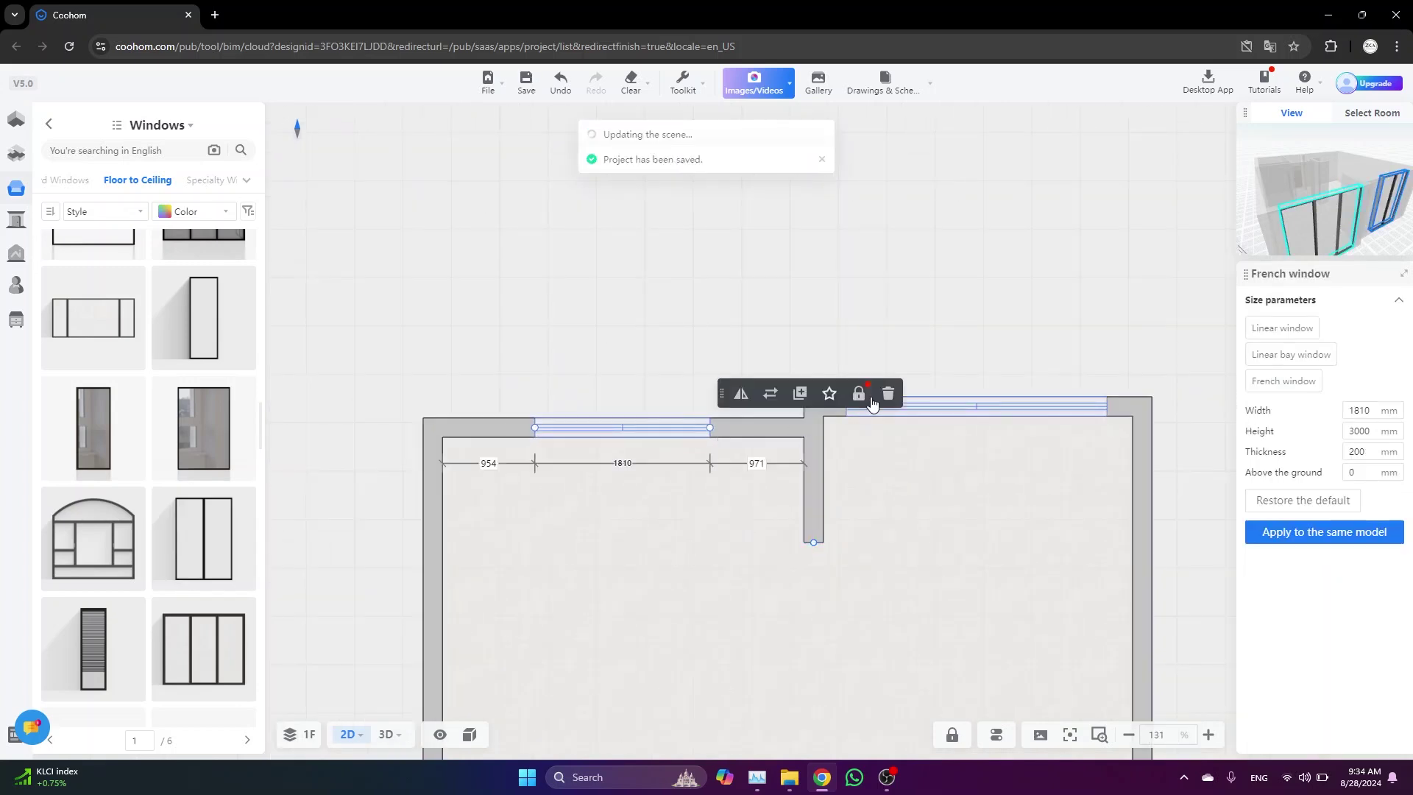
scroll(883, 483, "down", 2)
left_click_drag(886, 486, 843, 239)
mouse_move(391, 741)
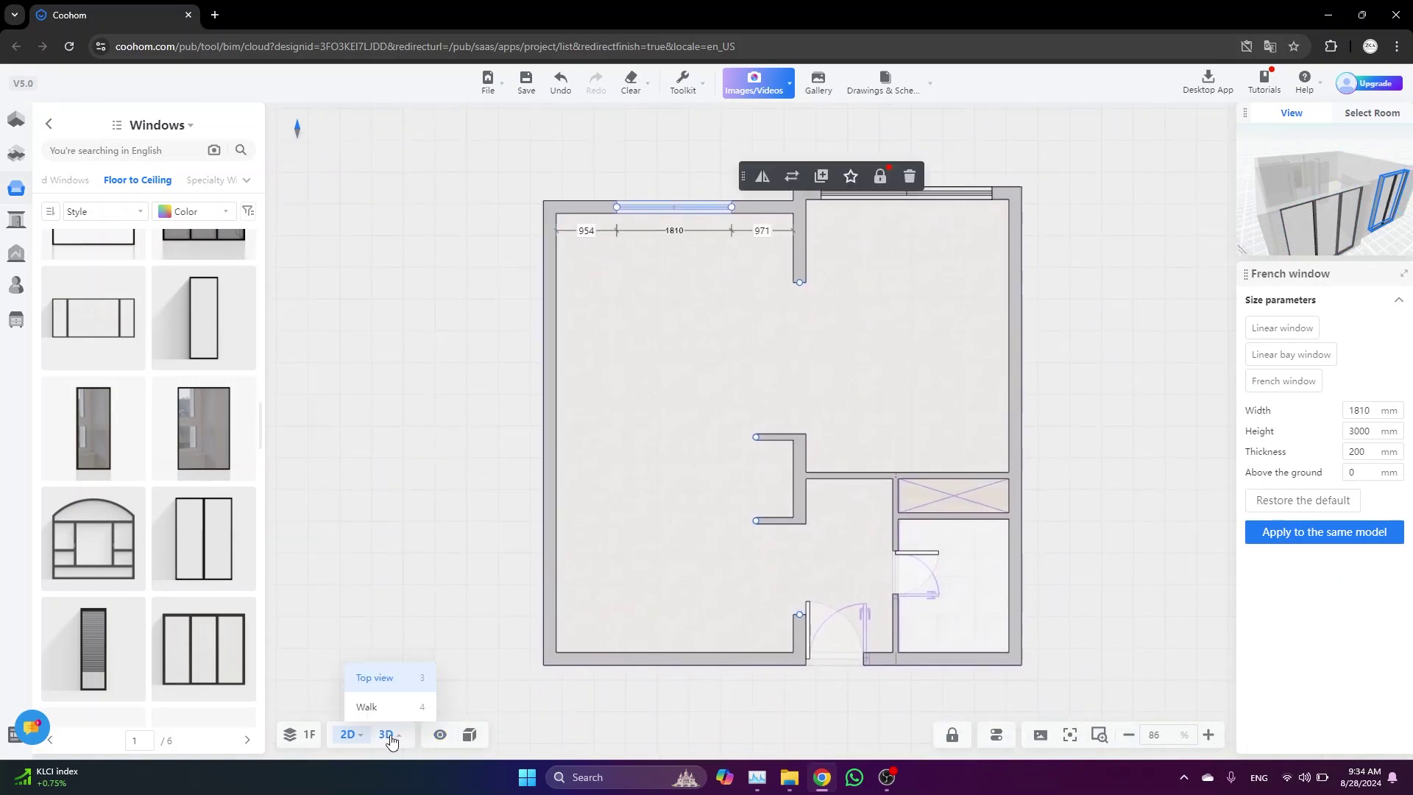
scroll(828, 477, "down", 3)
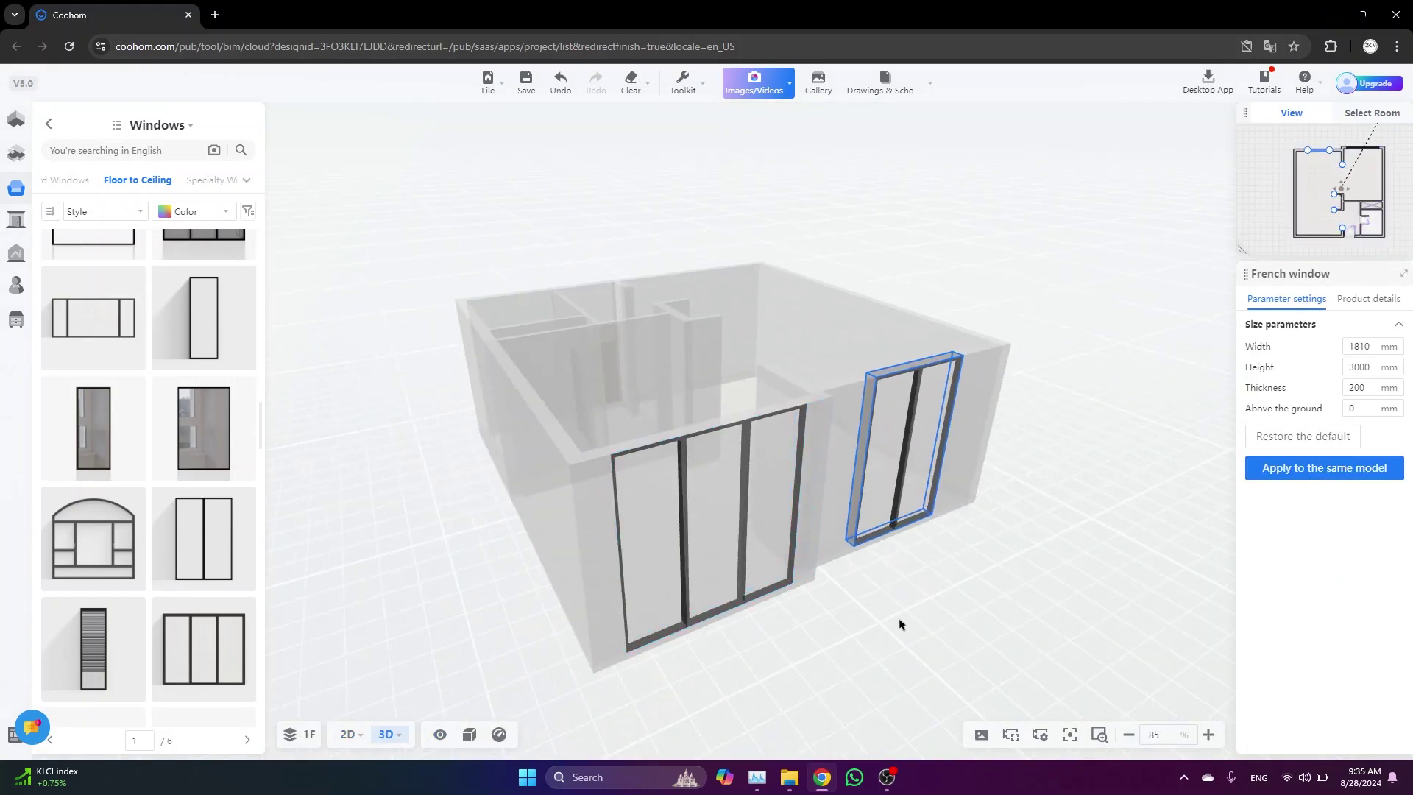
left_click_drag(898, 623, 854, 681)
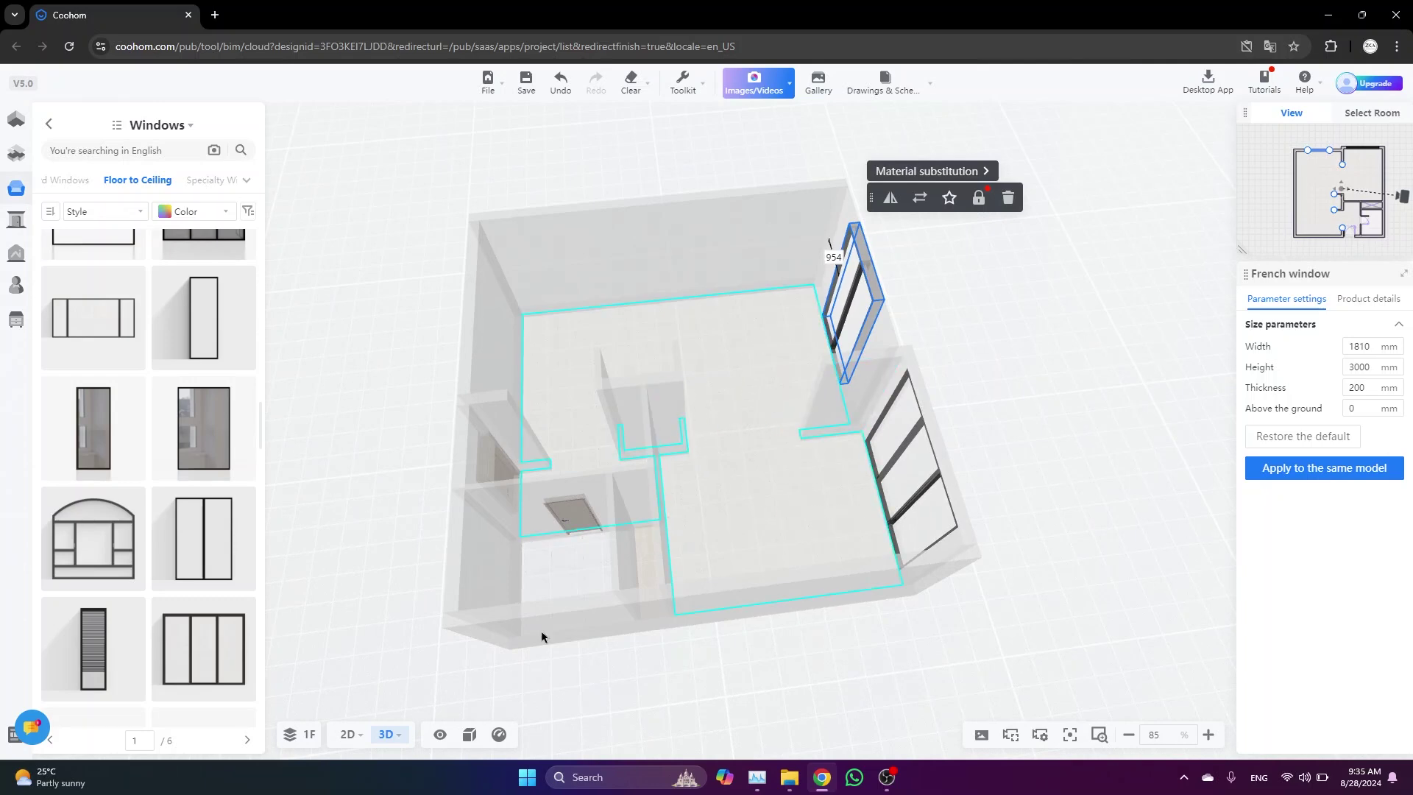
Return to the 2D floor plan and open the sliding doors category of the construction library
mouse_move(349, 743)
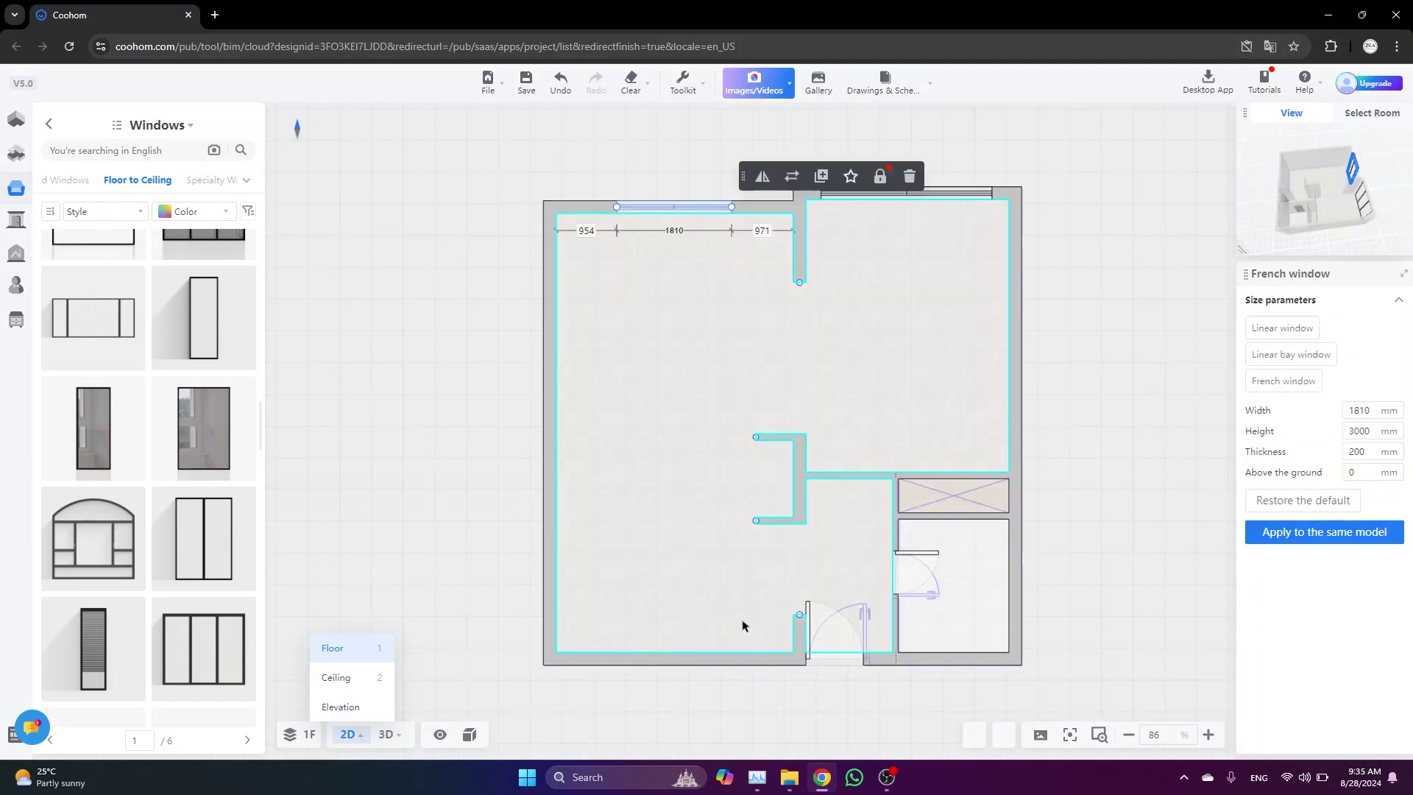
left_click_drag(735, 633, 672, 605)
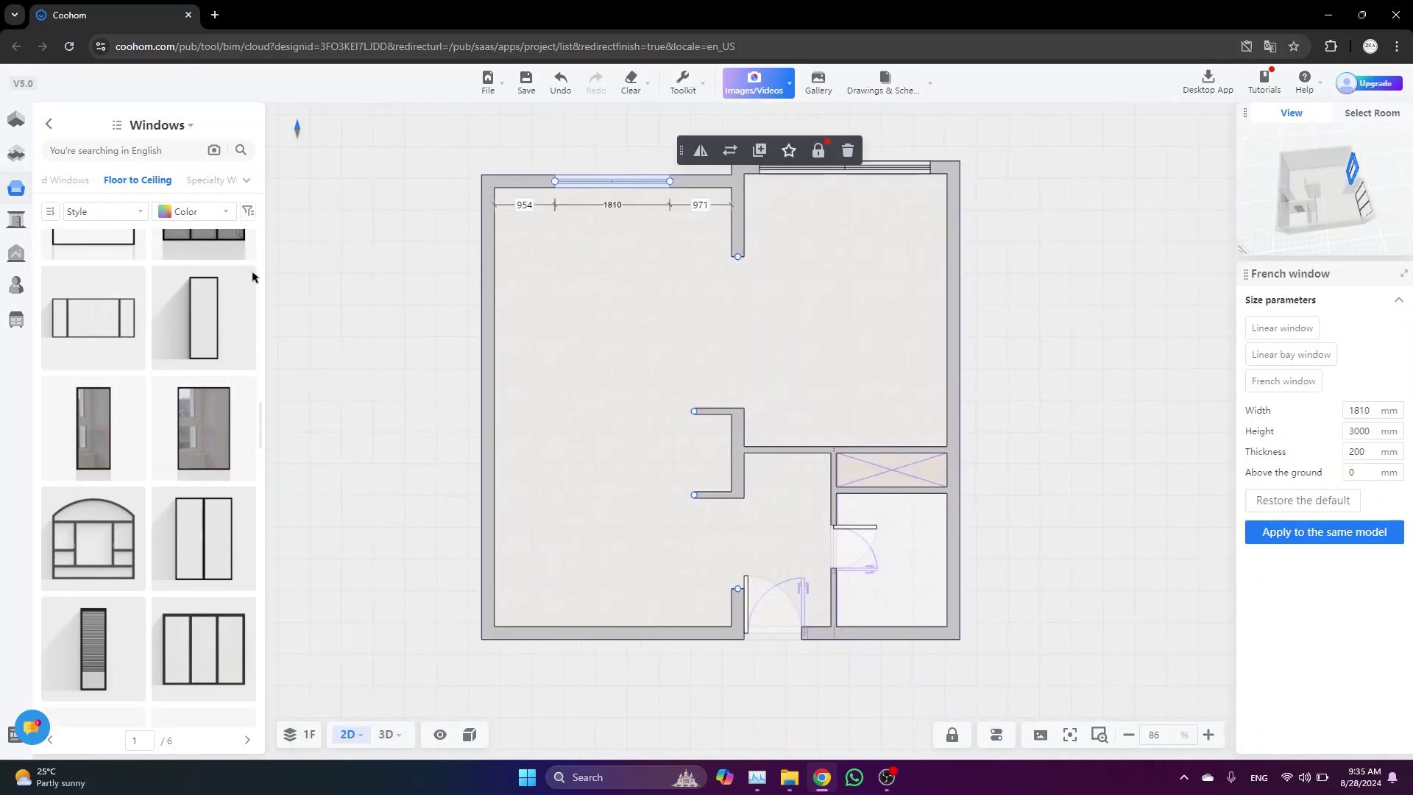
left_click(51, 131)
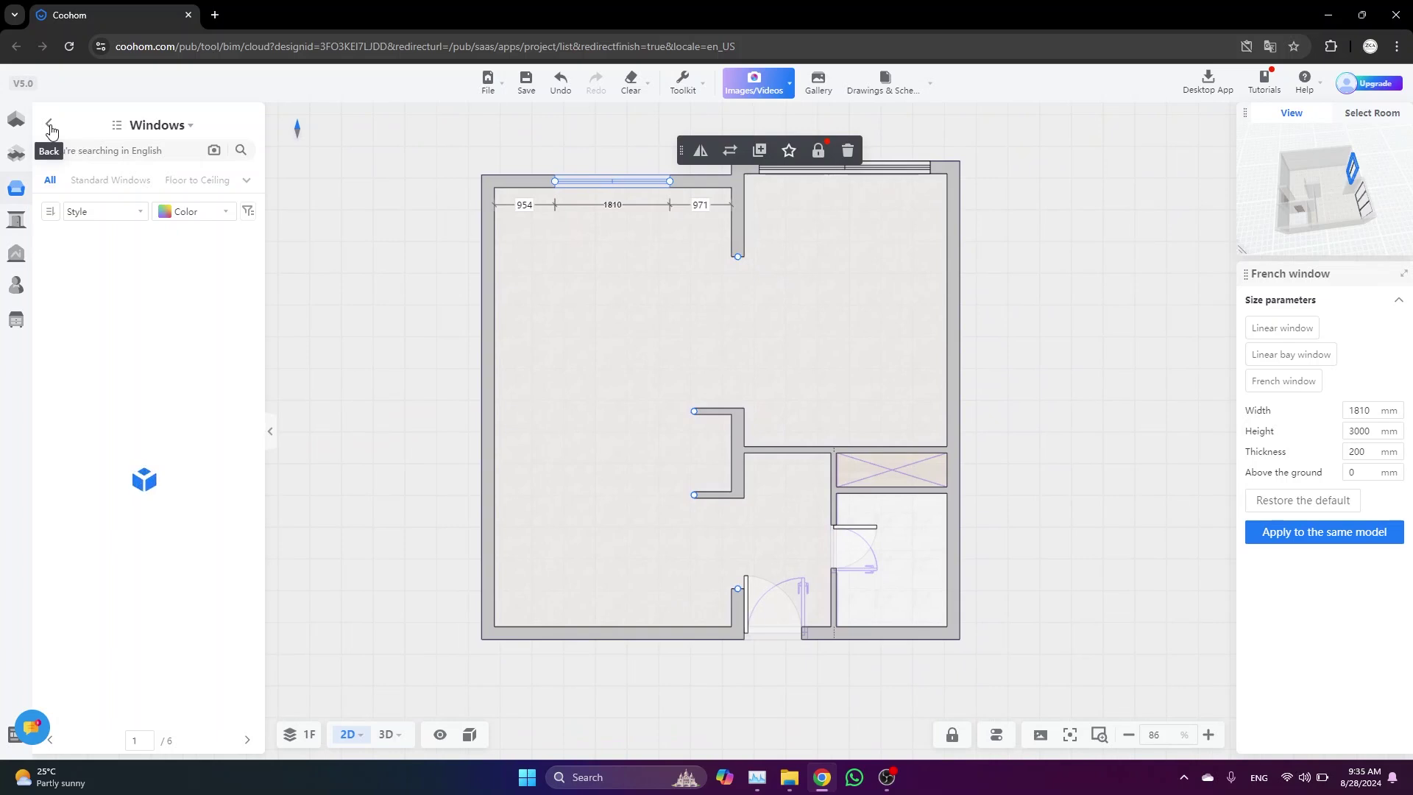
left_click(50, 130)
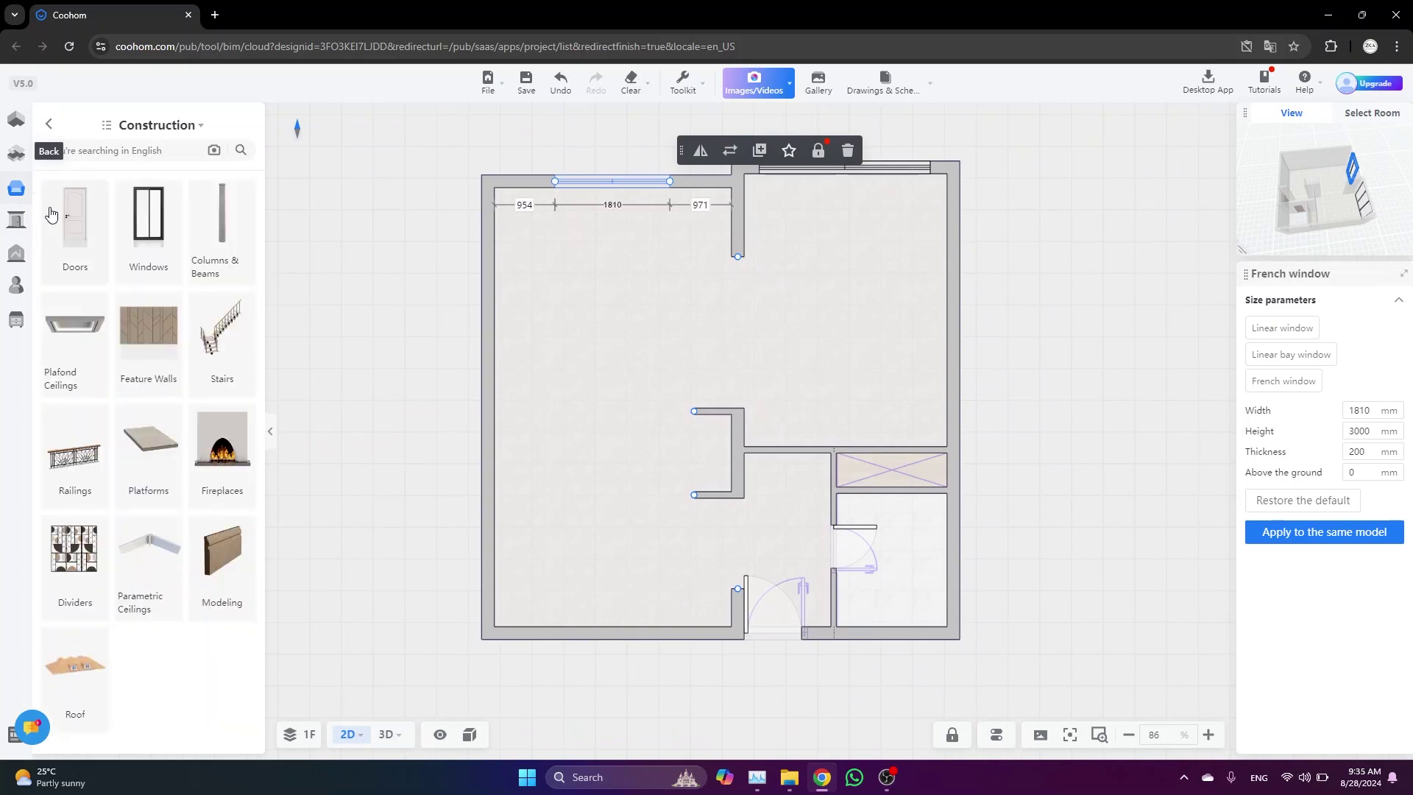
left_click(76, 233)
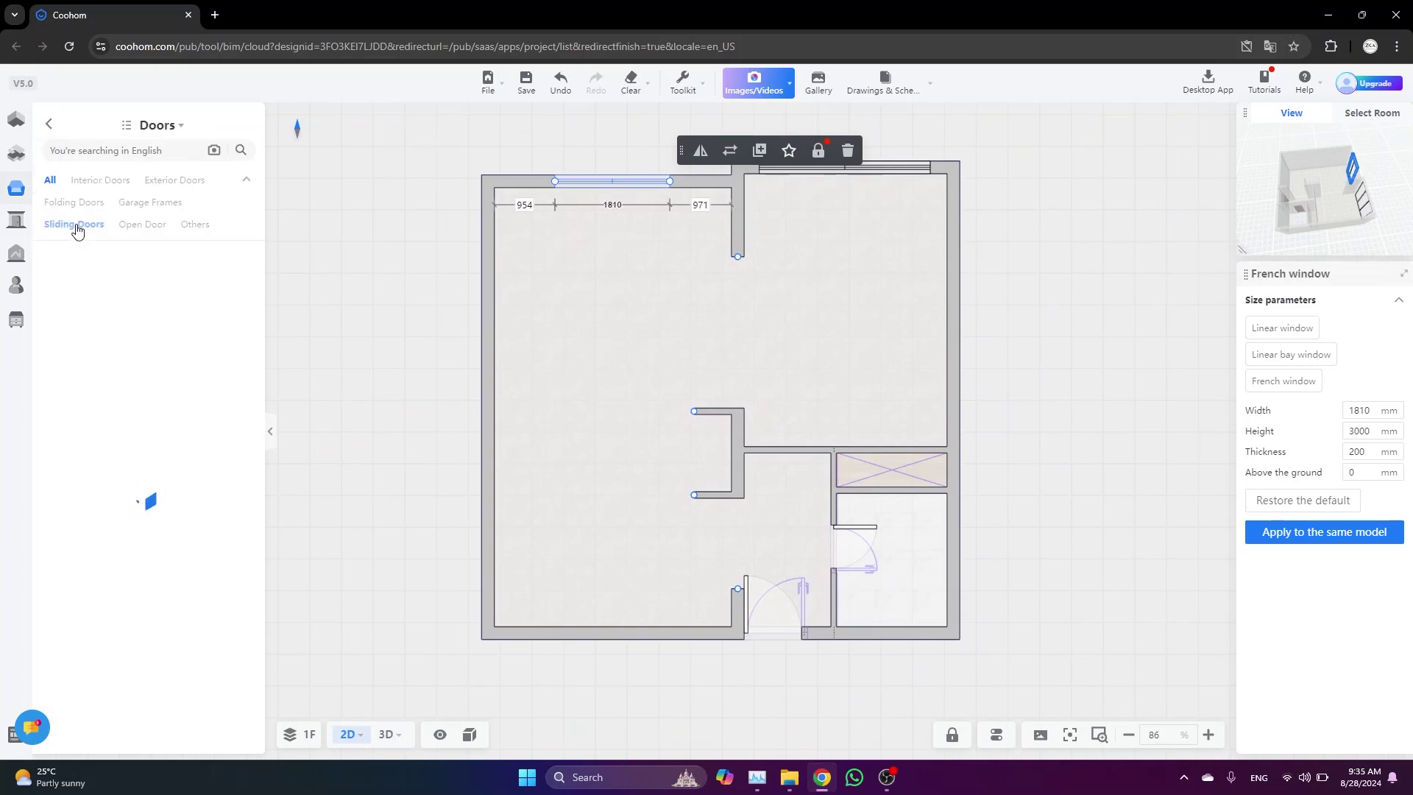
left_click(76, 225)
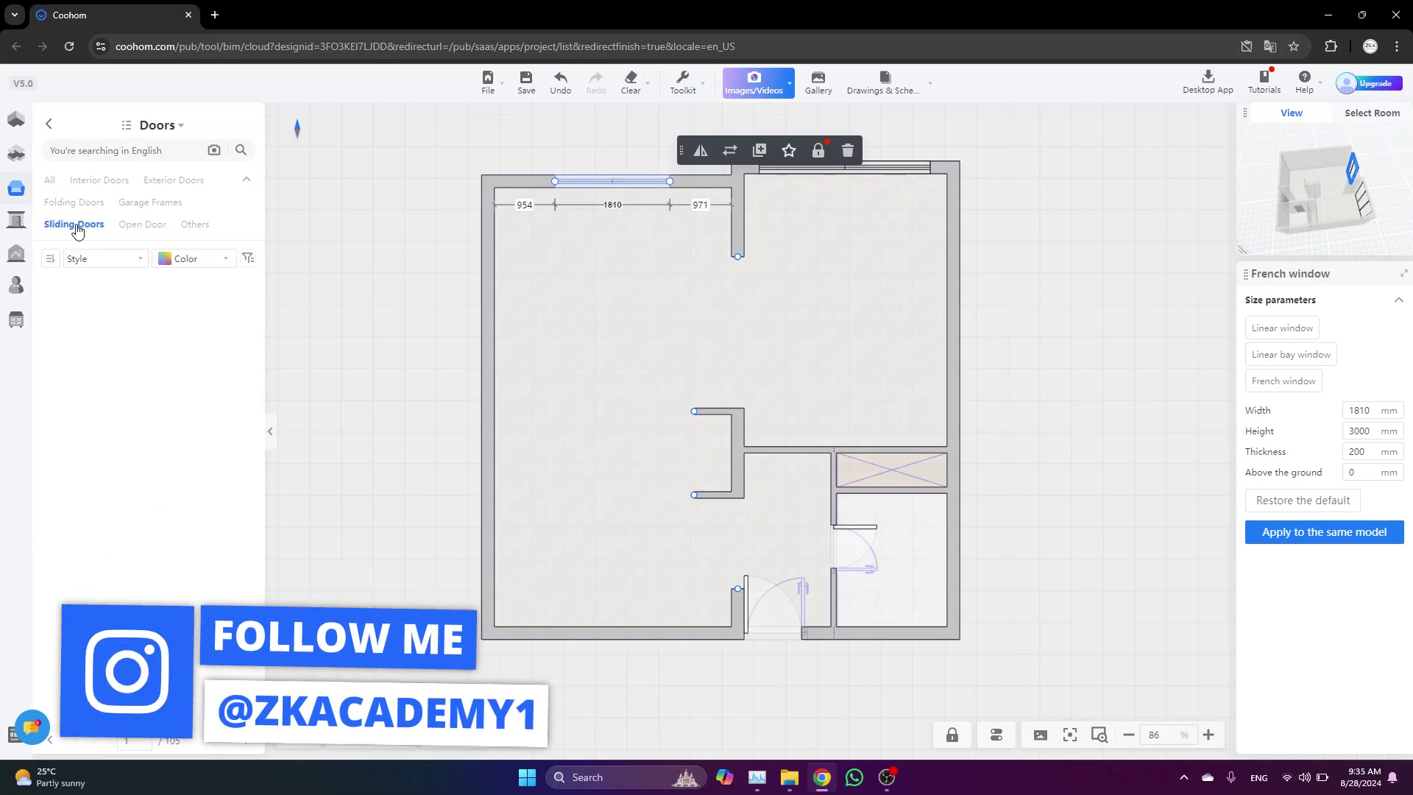
Try to place the black-framed glass sliding door on the short wall stub between the two large rooms
scroll(161, 405, "down", 5)
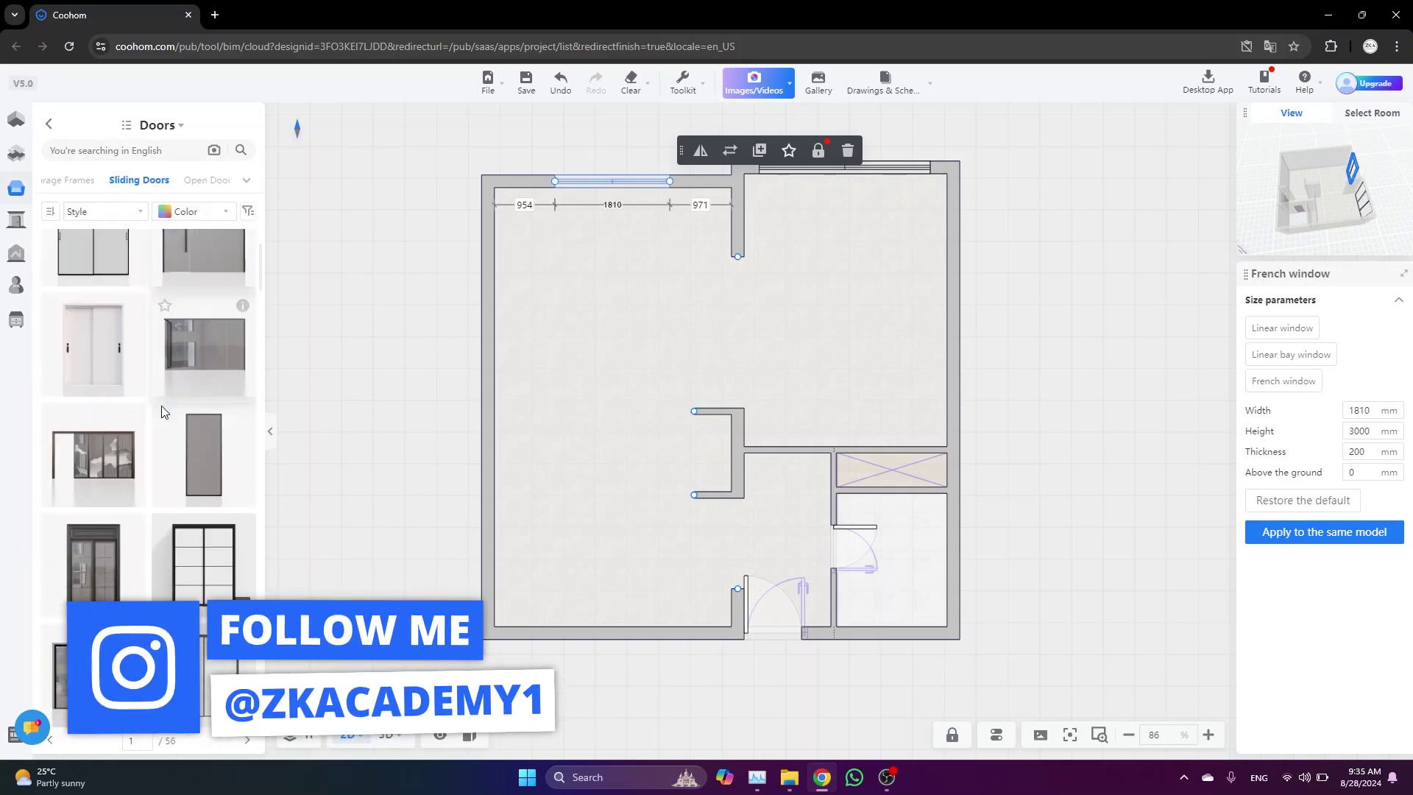
scroll(161, 405, "down", 5)
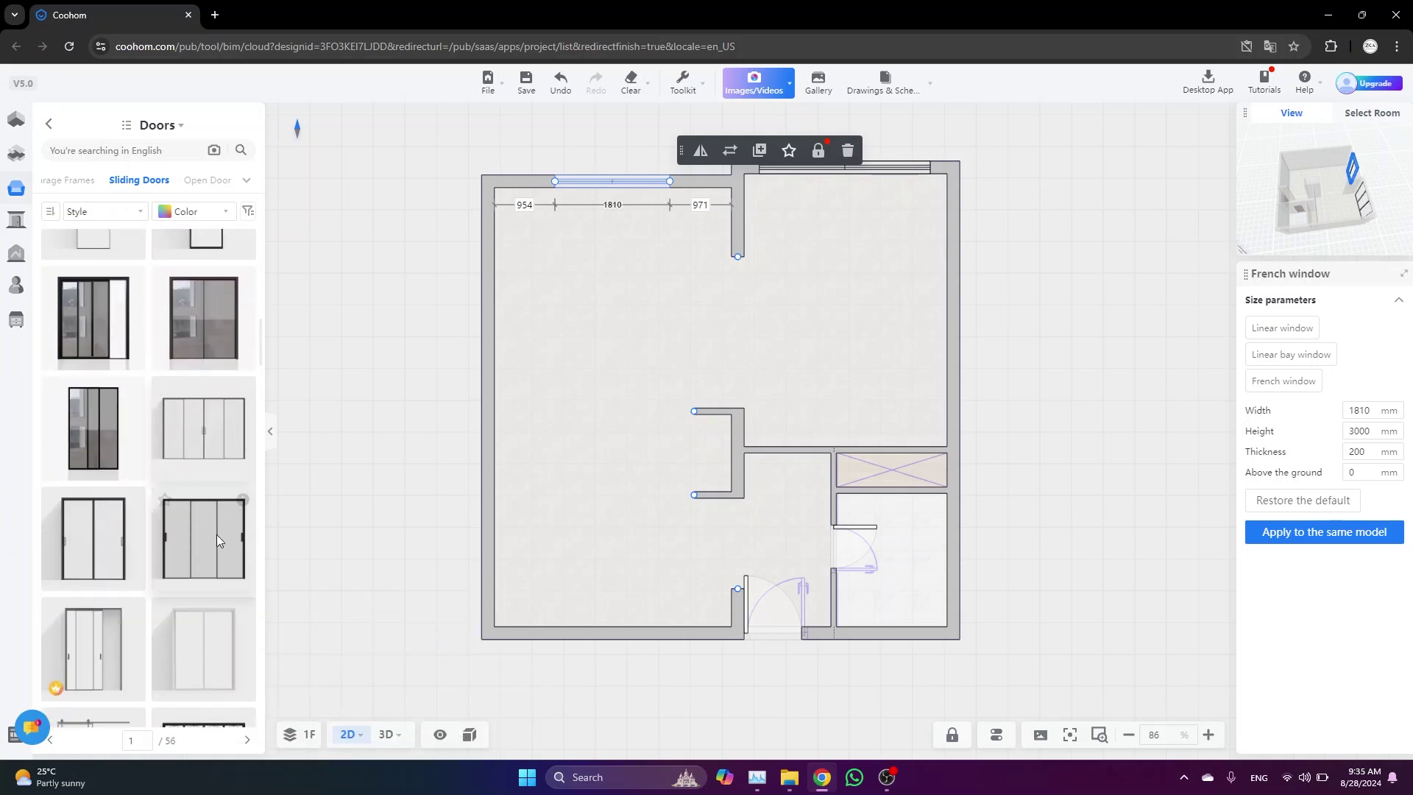
scroll(213, 538, "down", 2)
scroll(213, 543, "down", 2)
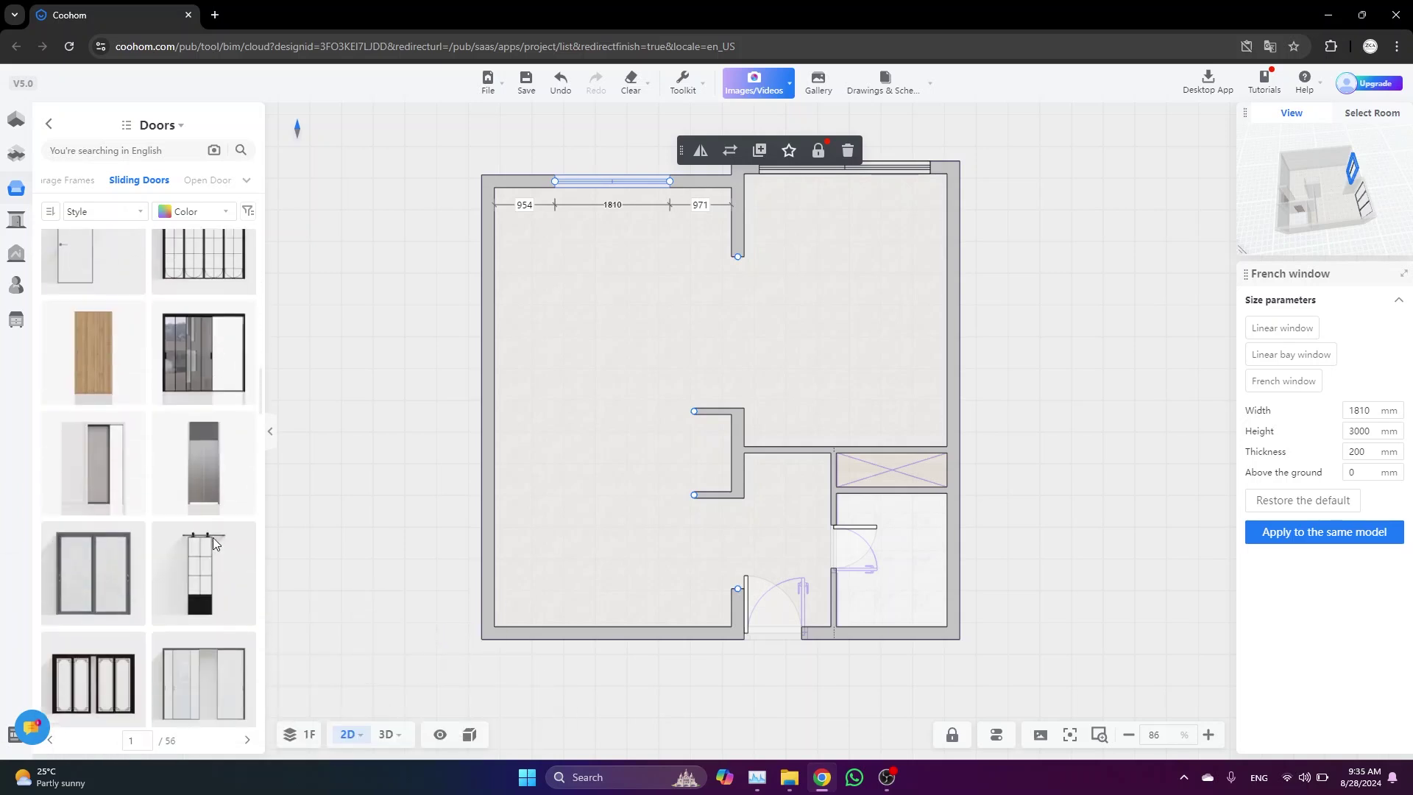
left_click(197, 642)
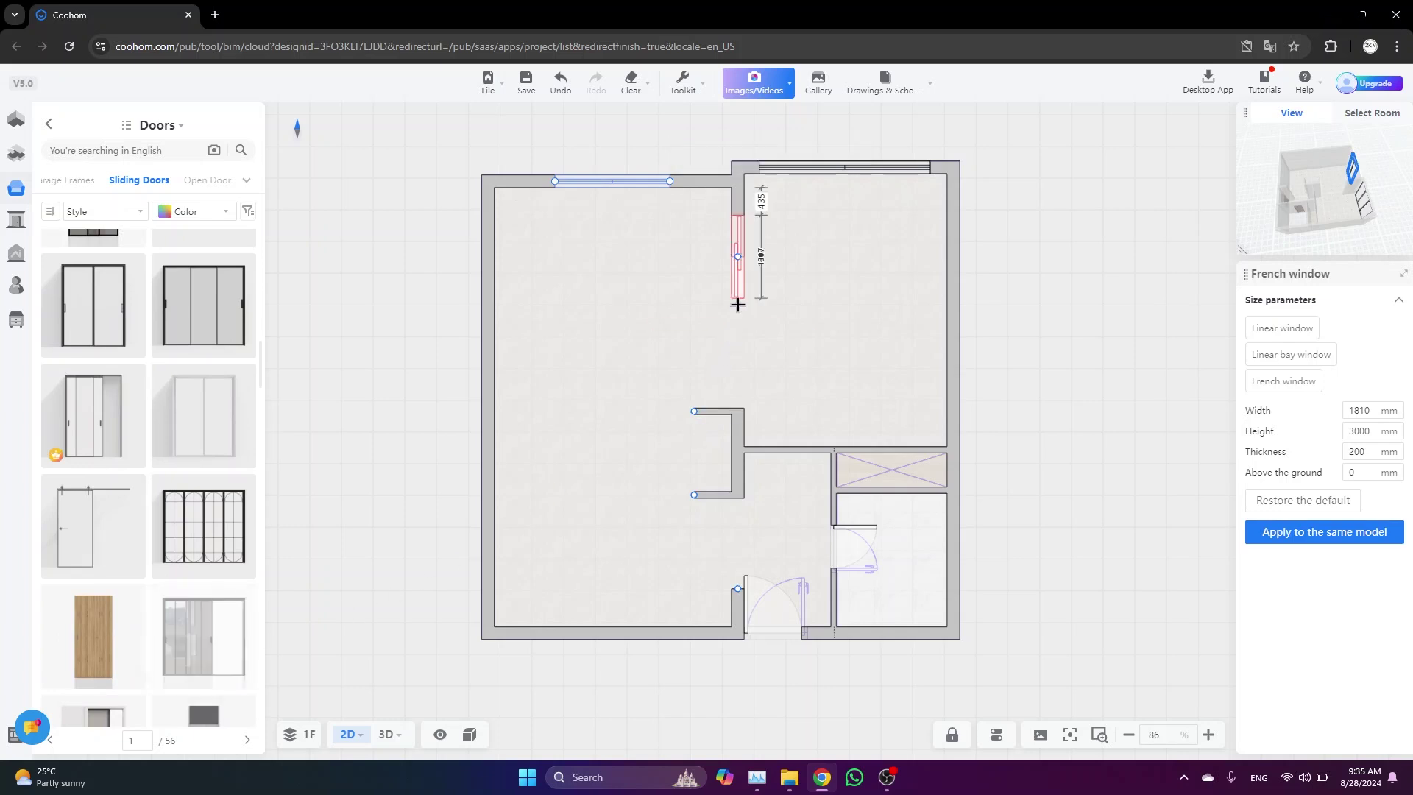
key("Escape")
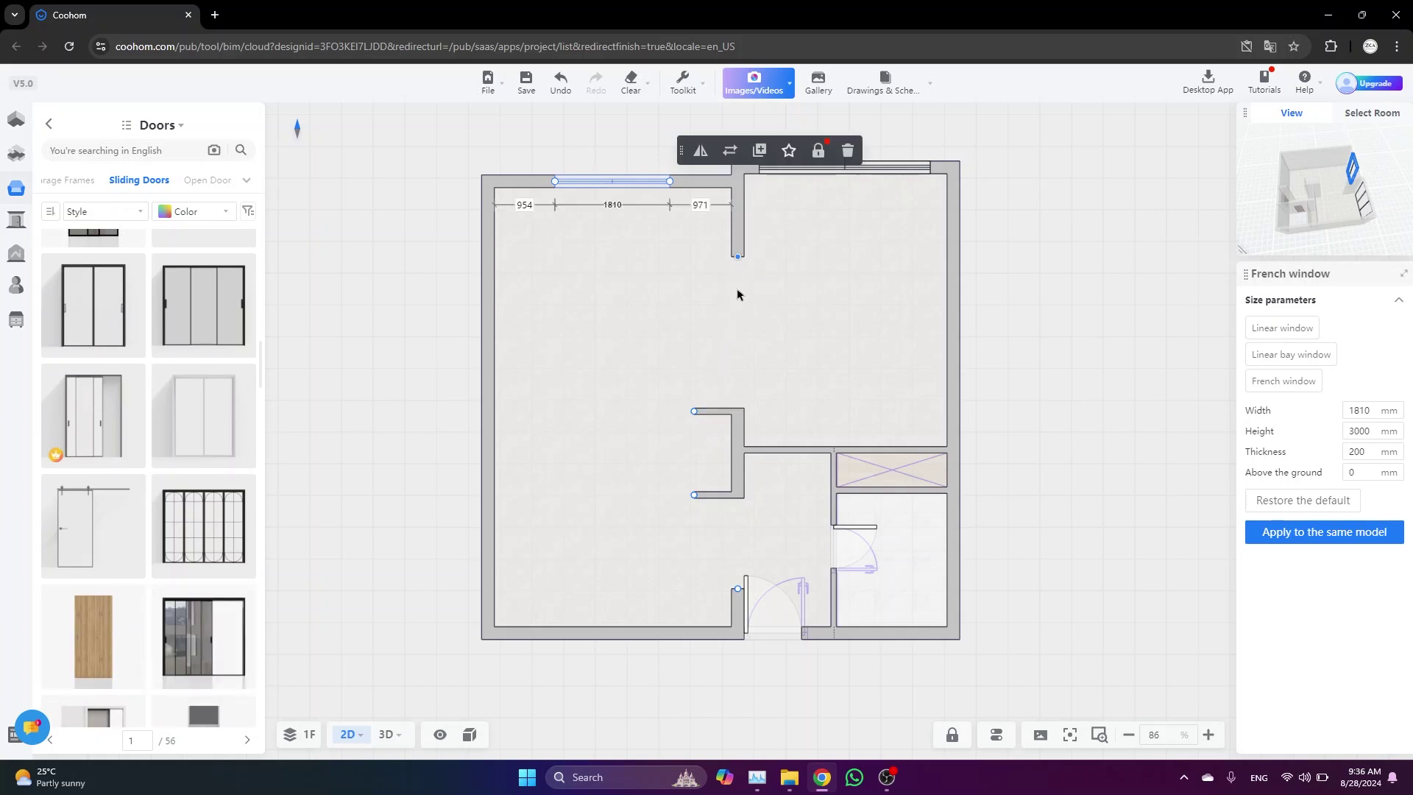
Close the gap between the two large rooms with a wall and place the black-framed glass sliding door there, about 2532 mm wide
left_click_drag(738, 295, 736, 405)
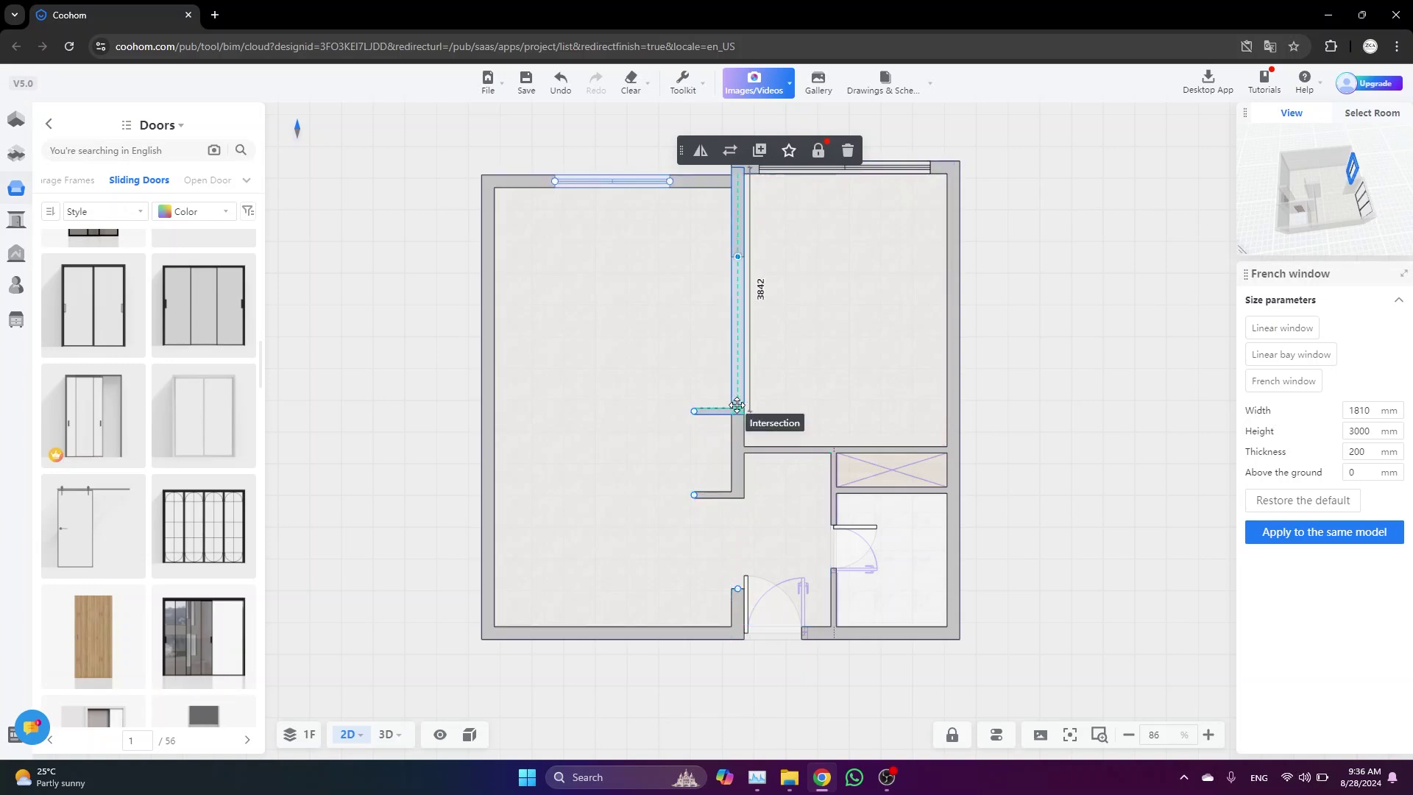
left_click_drag(597, 408, 560, 407)
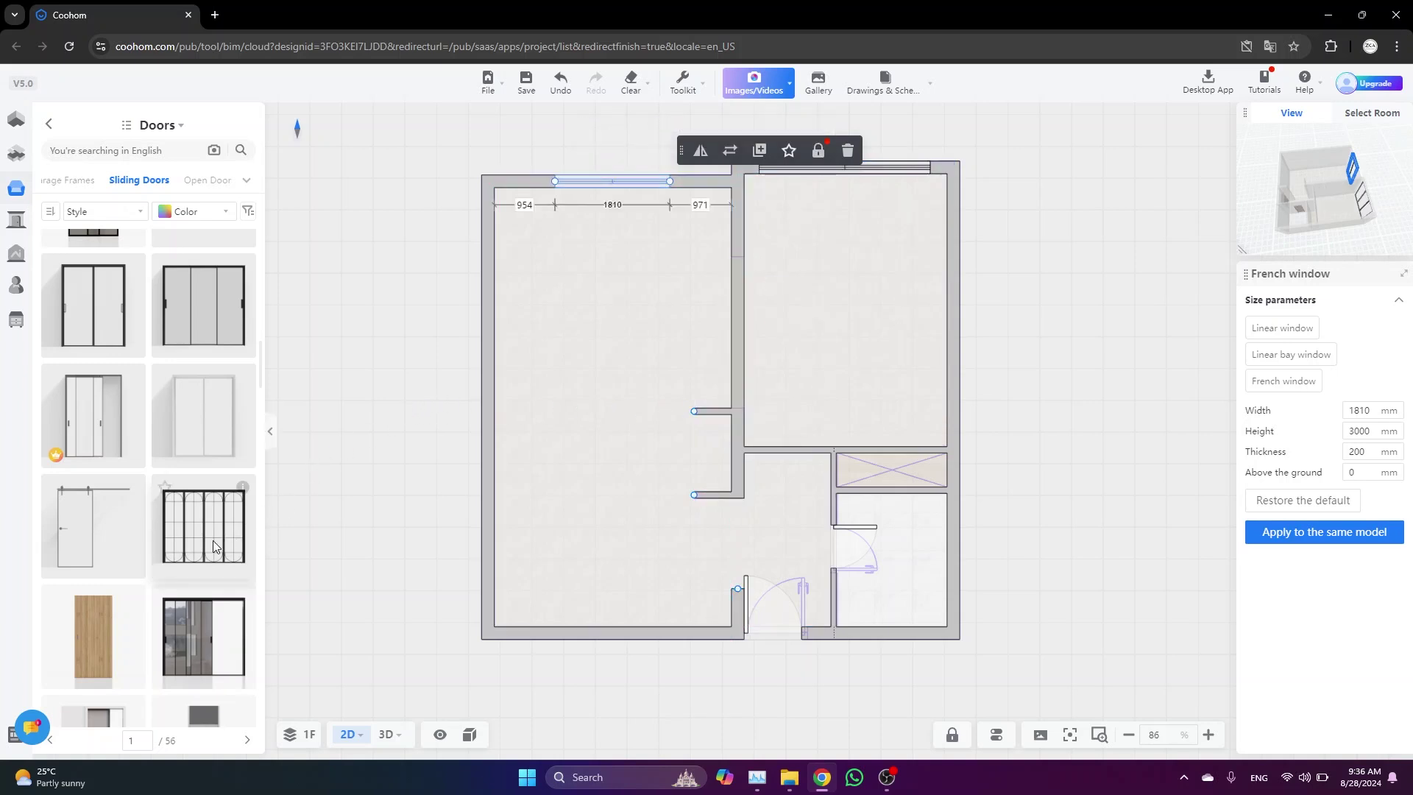
left_click(193, 637)
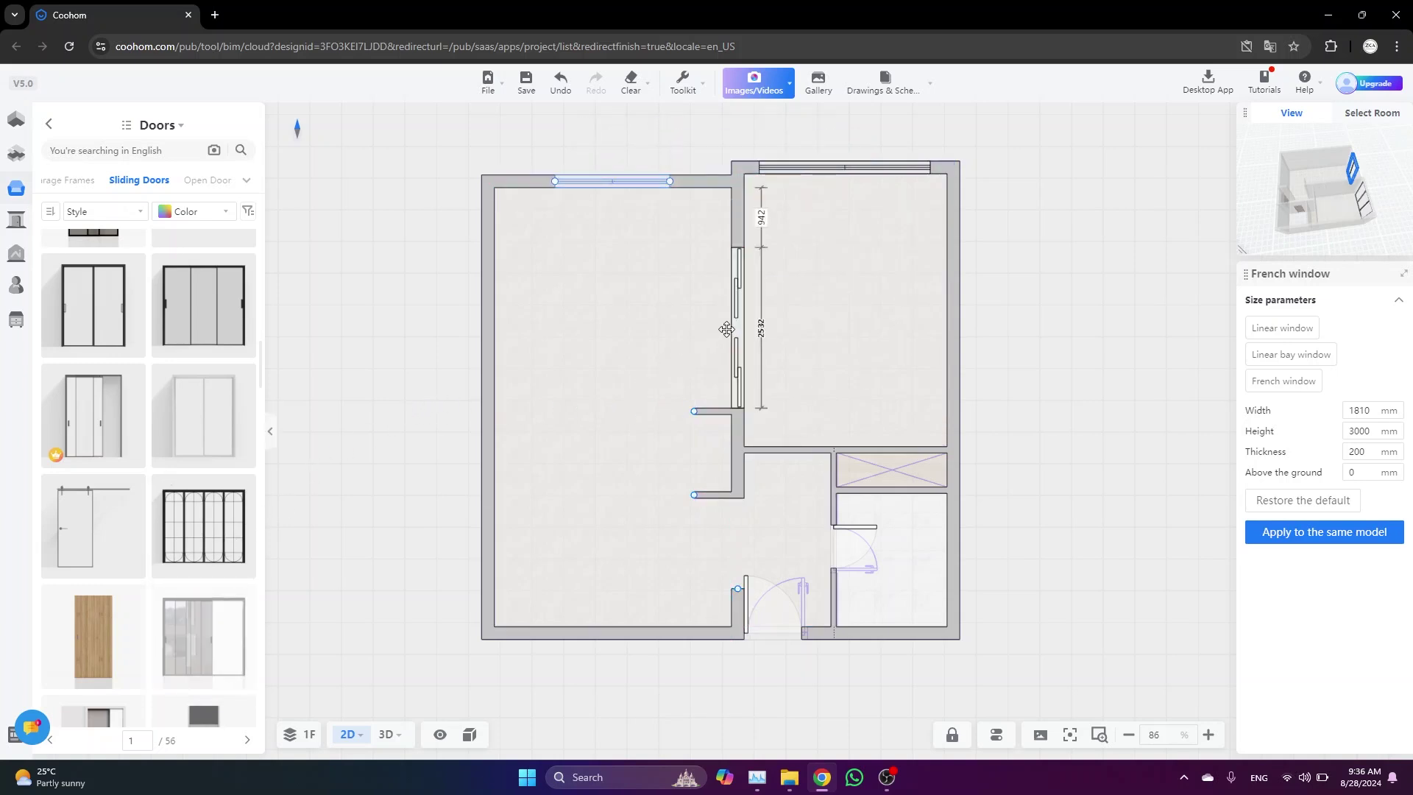
left_click(719, 332)
Switch to the 3D view and mirror the new sliding door between the two large rooms
scroll(833, 312, "up", 3)
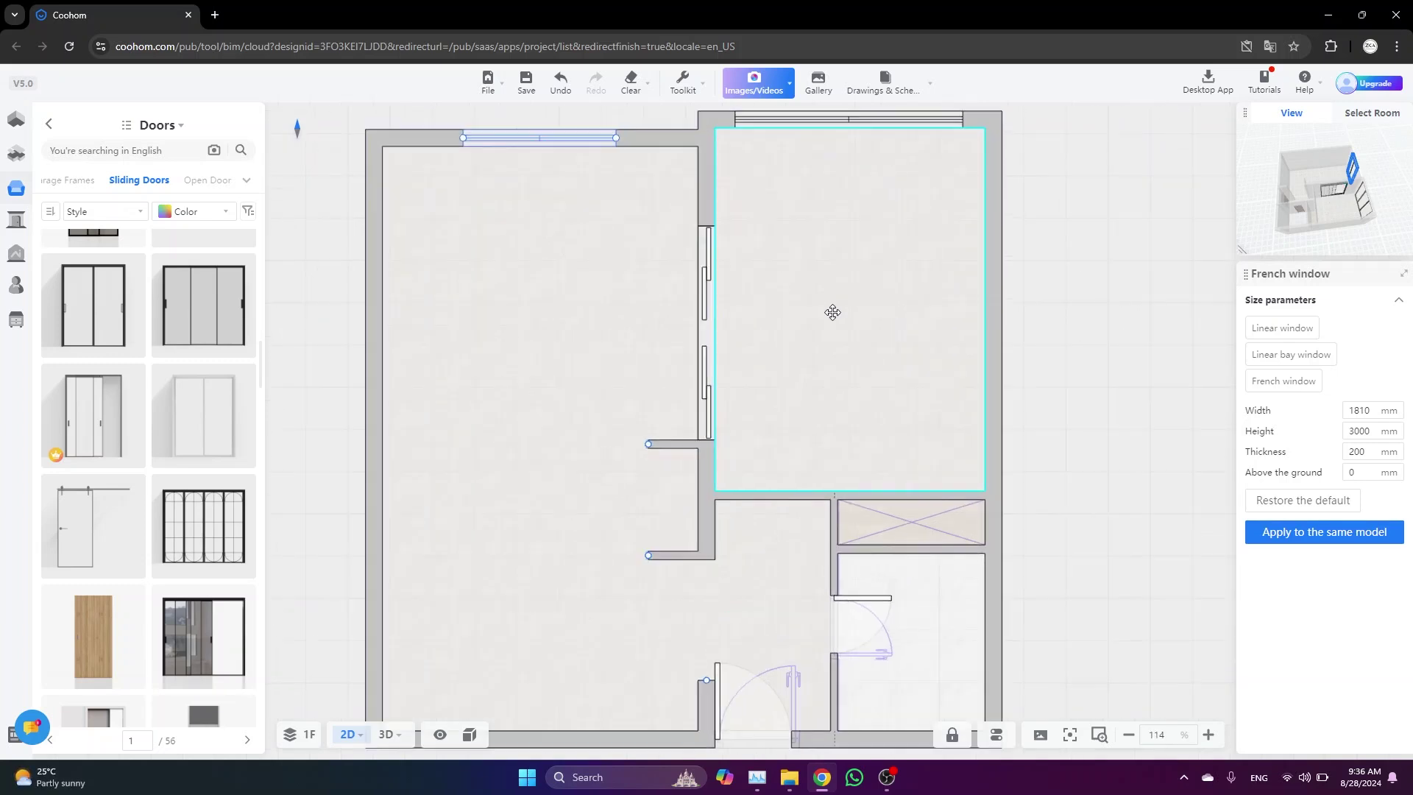
scroll(833, 312, "down", 1)
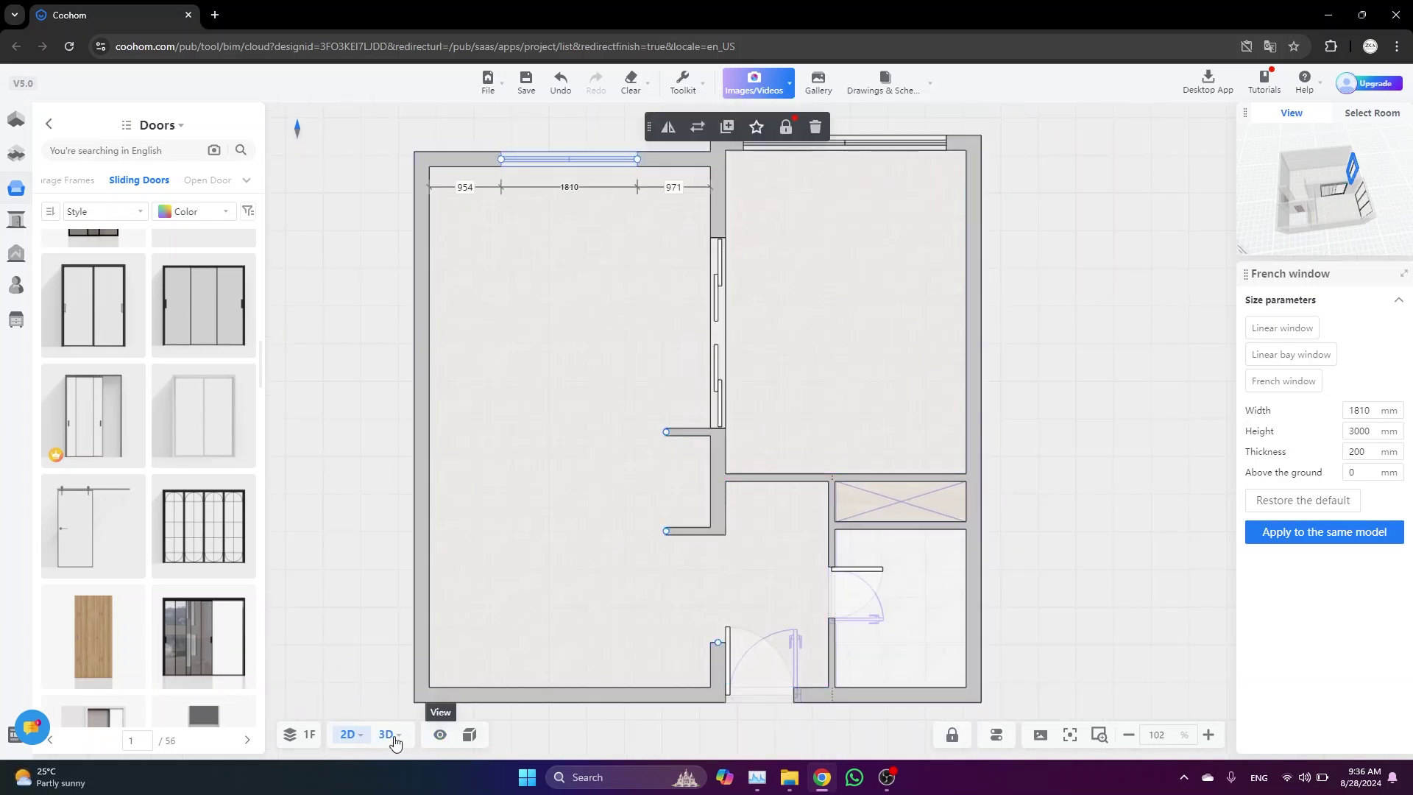
left_click(388, 735)
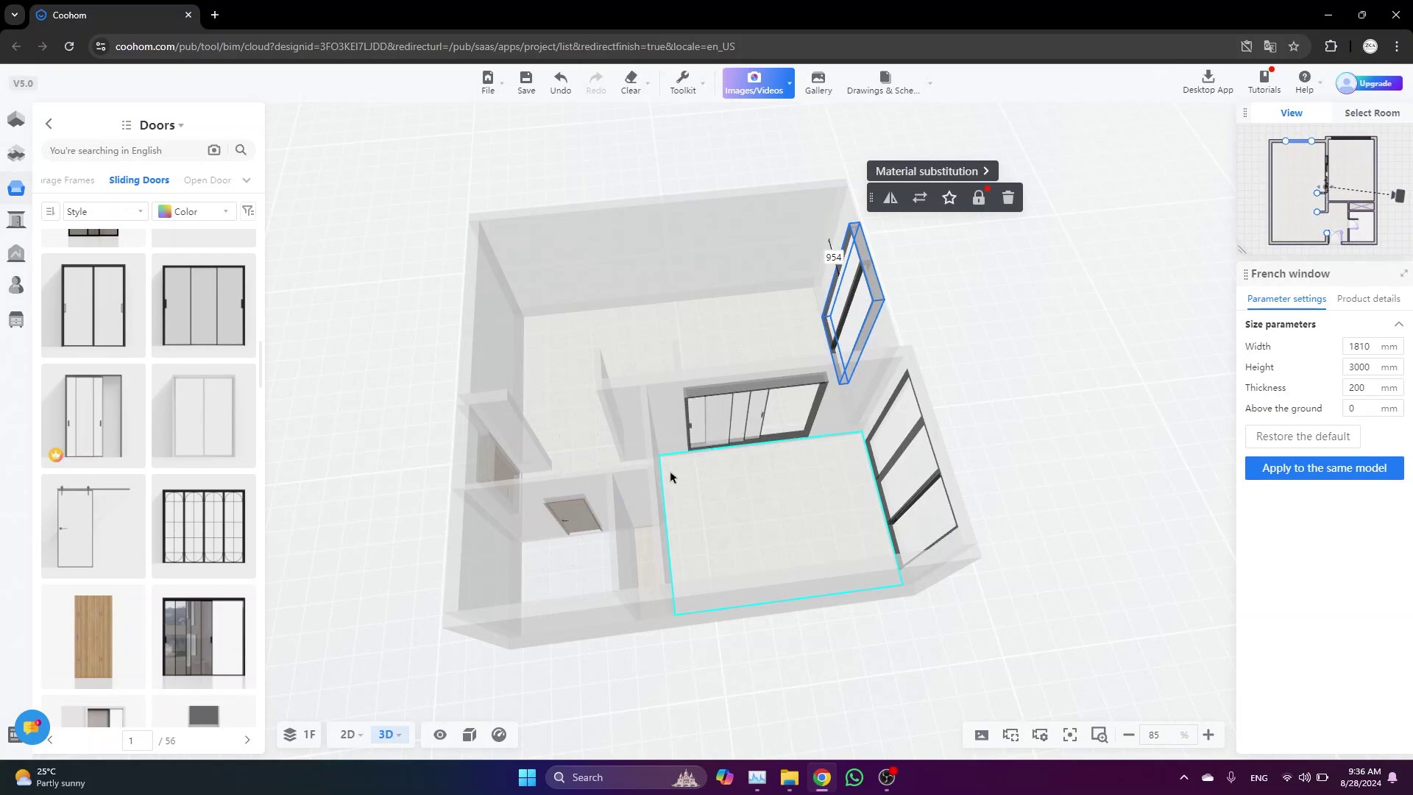
left_click_drag(669, 477, 1033, 465)
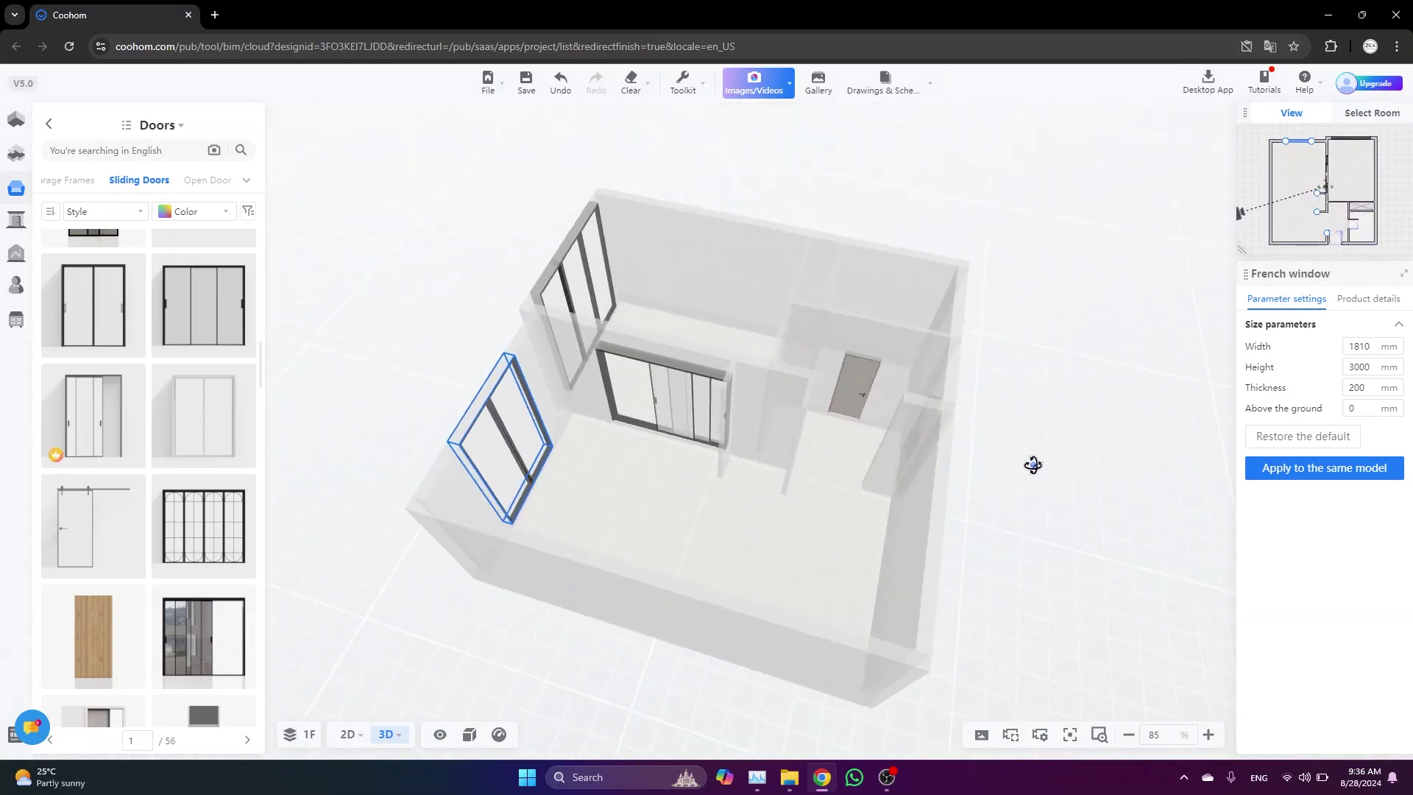
scroll(665, 406, "up", 5)
left_click(665, 405)
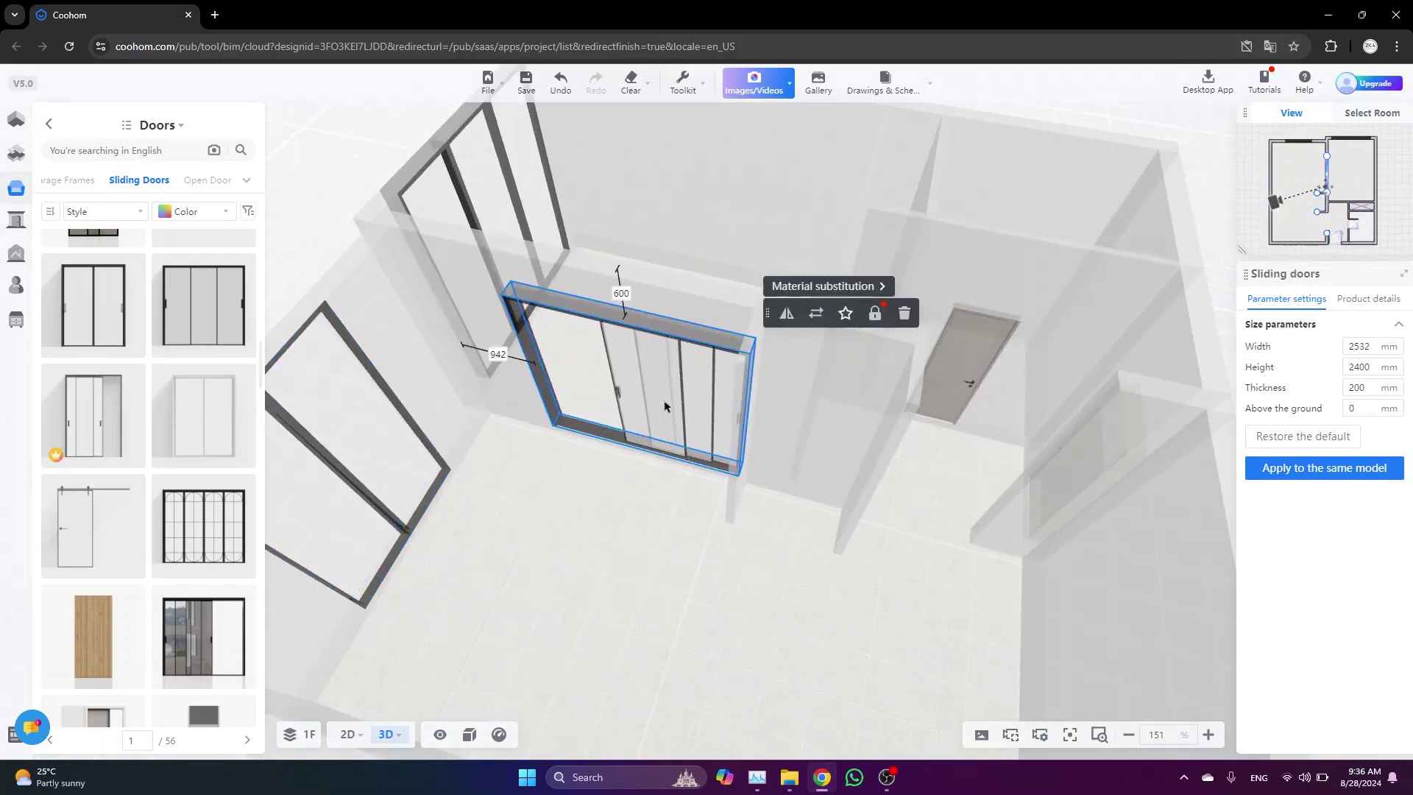
left_click(787, 313)
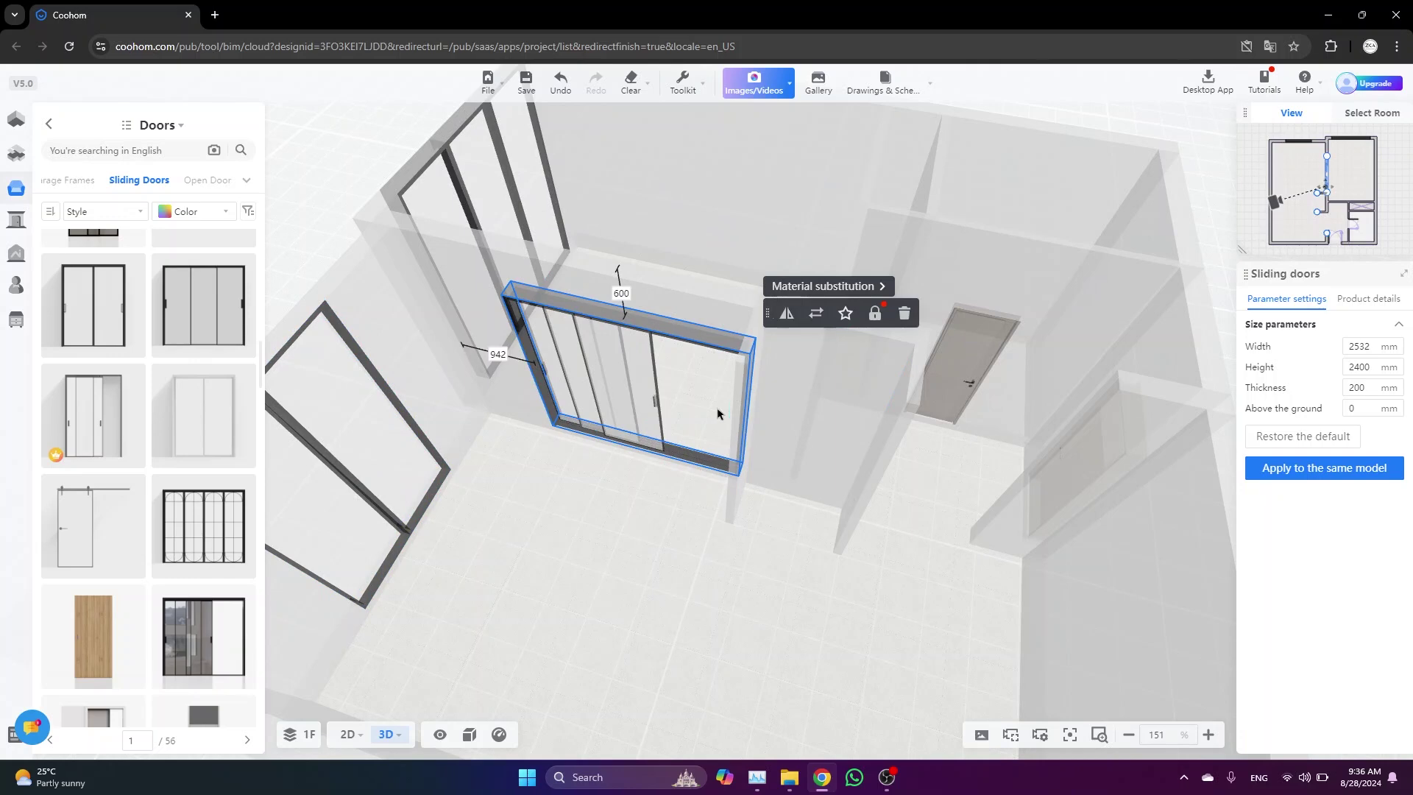
Set the sliding door's height to 2500 mm, return to the 2D floor plan and deselect the door
scroll(729, 410, "down", 3)
scroll(737, 409, "down", 1)
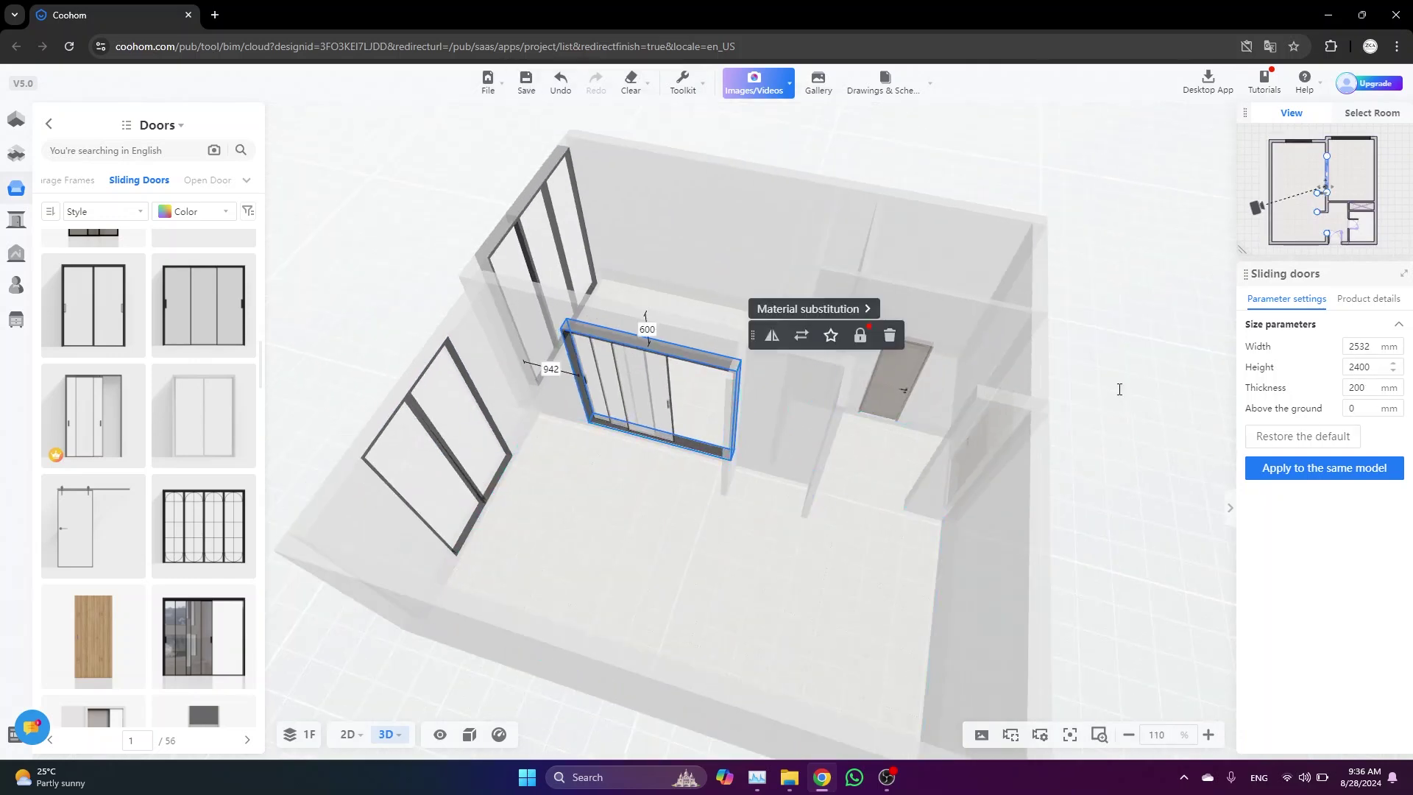
left_click_drag(1120, 389, 661, 500)
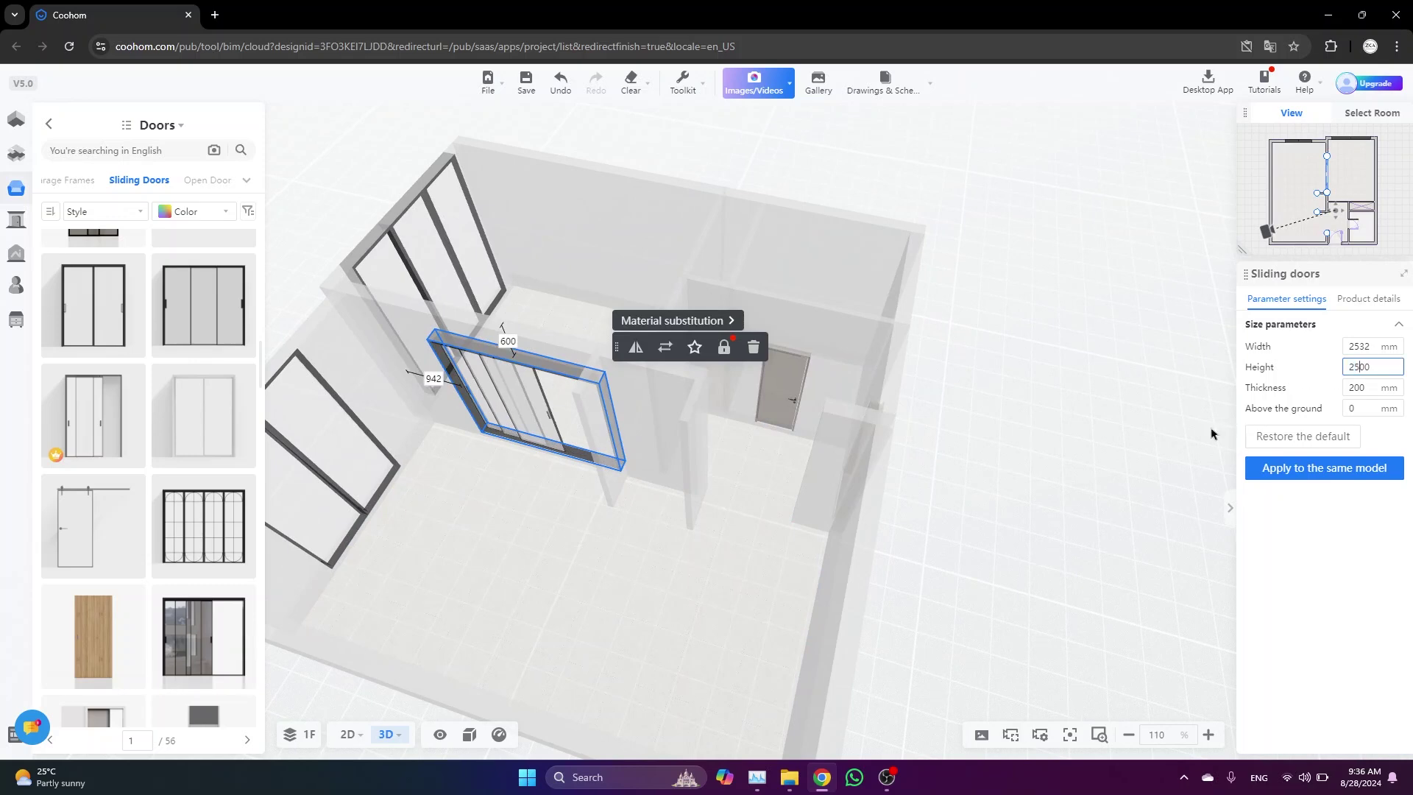
left_click_drag(570, 481, 782, 440)
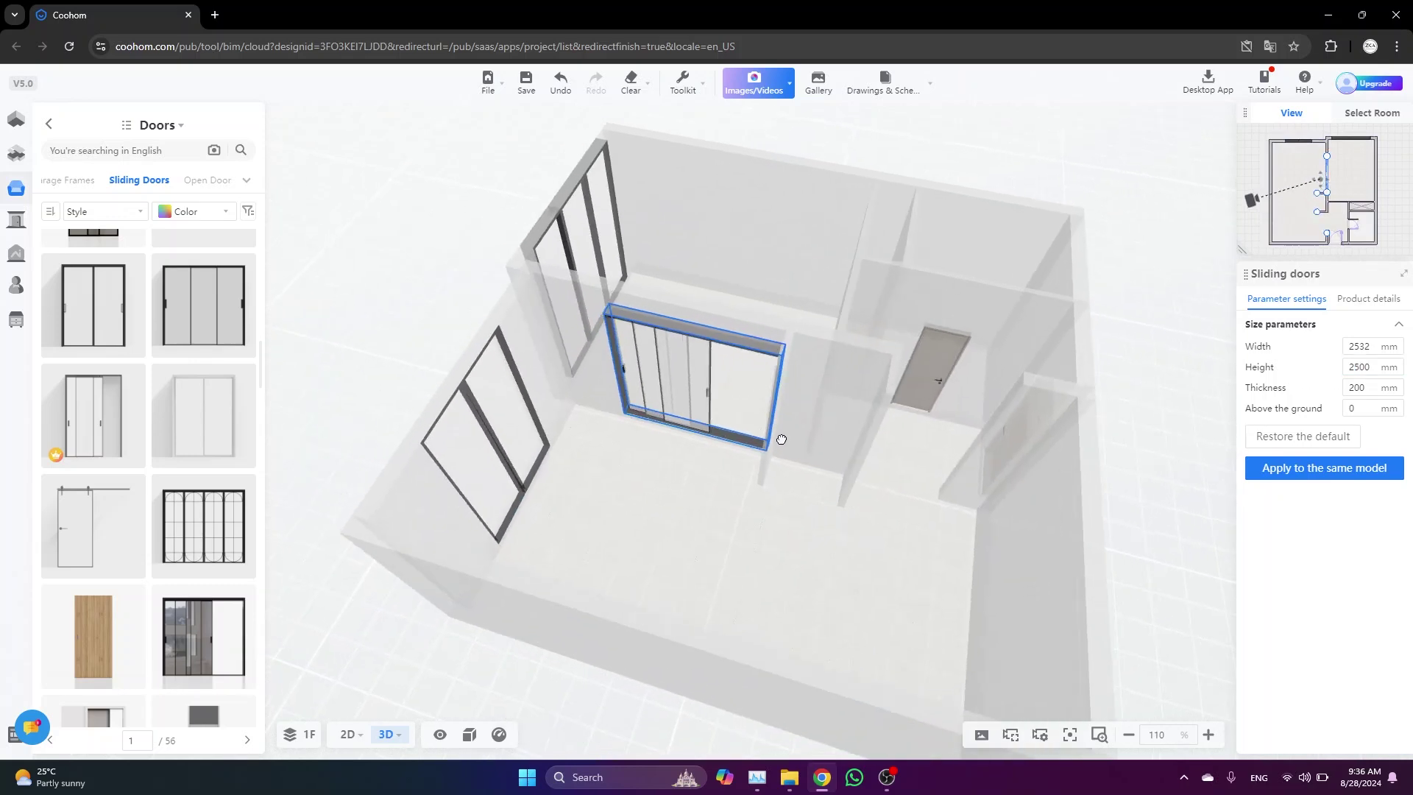
left_click(348, 735)
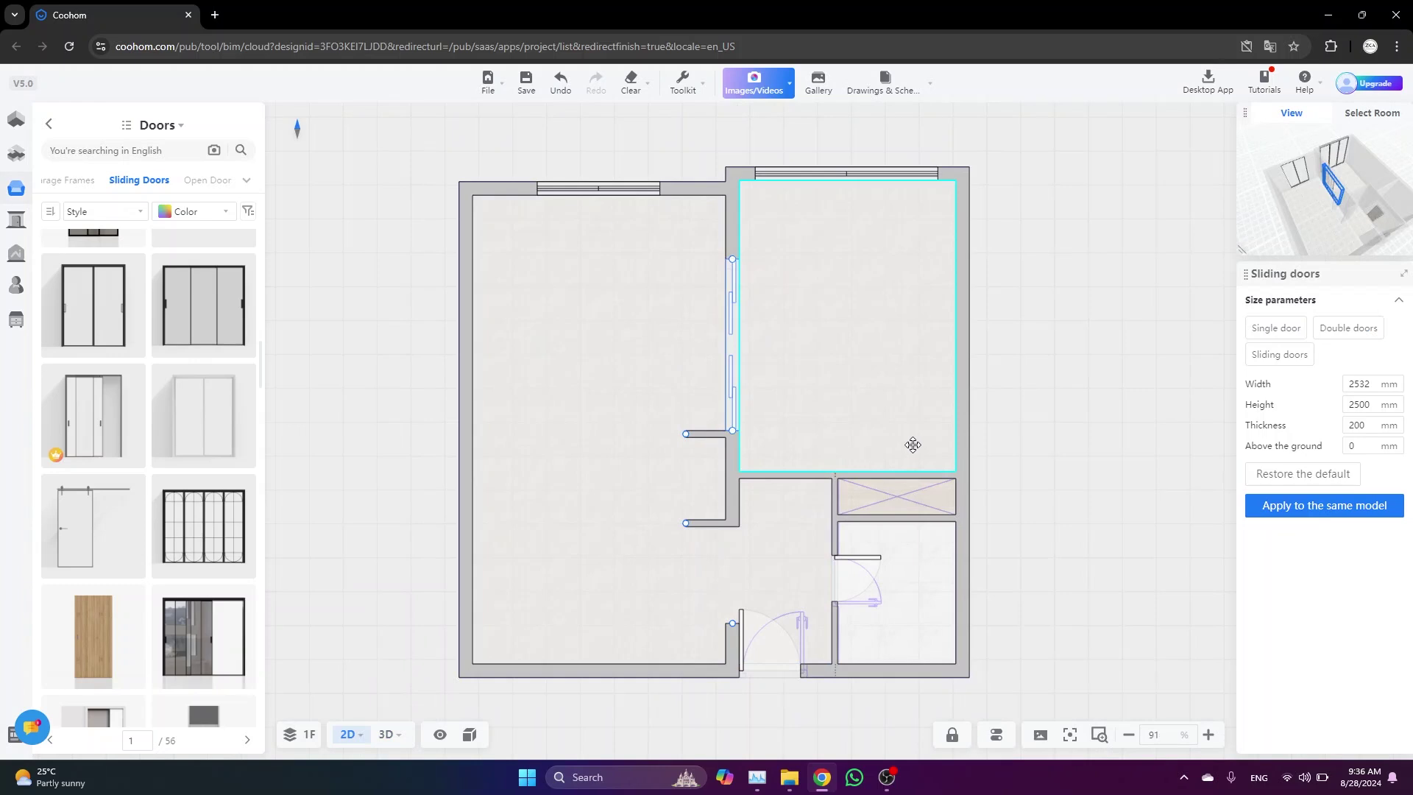
scroll(981, 394, "down", 1)
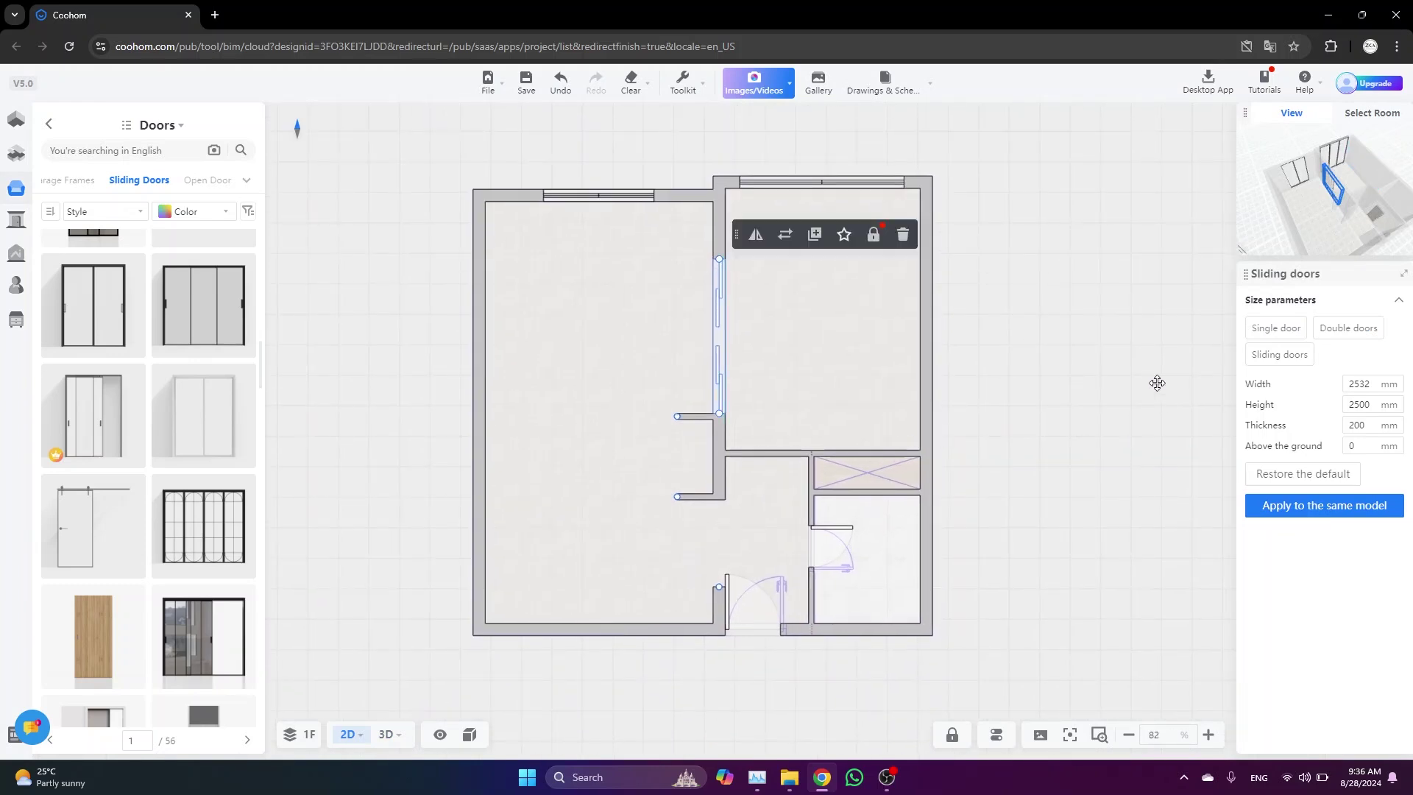
left_click(1114, 388)
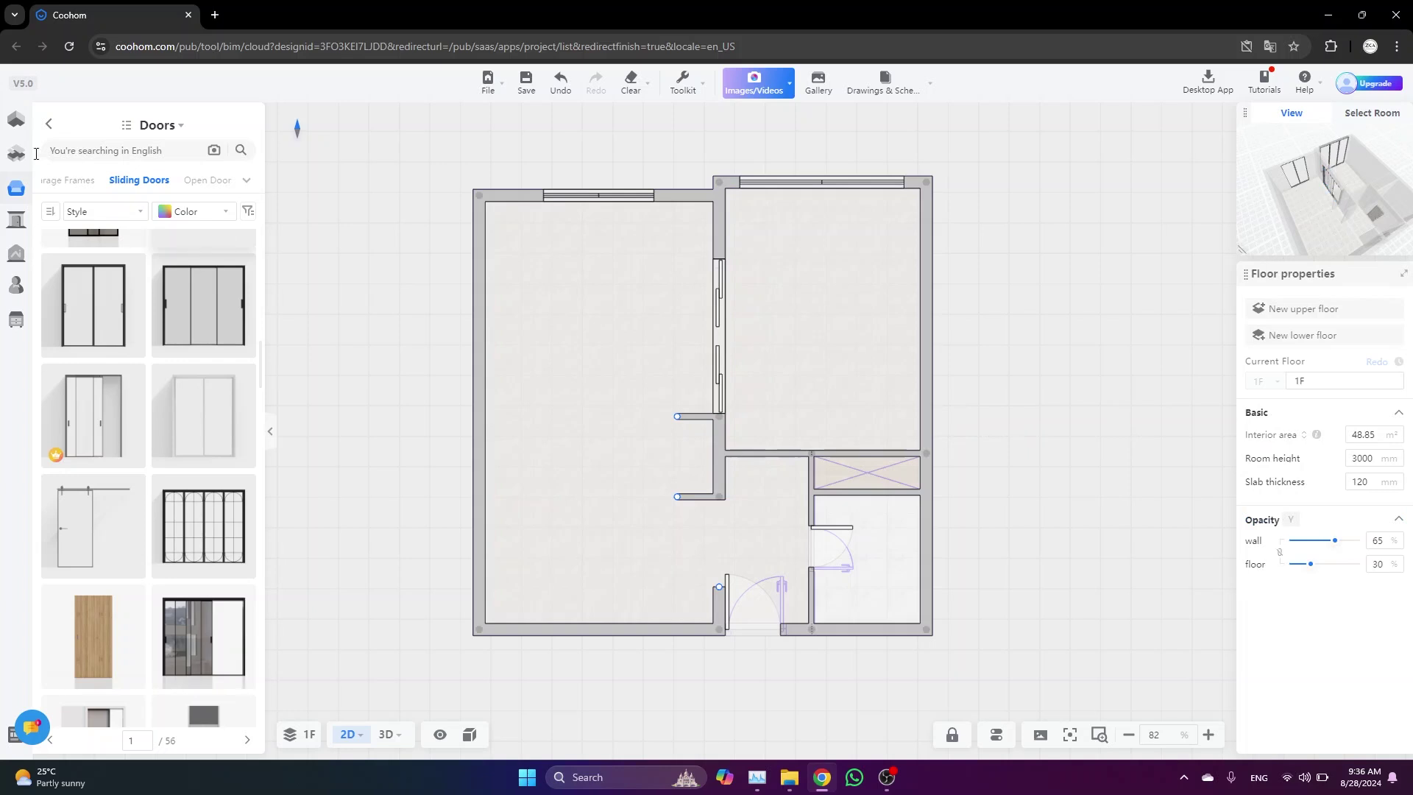
left_click_drag(1003, 419, 988, 436)
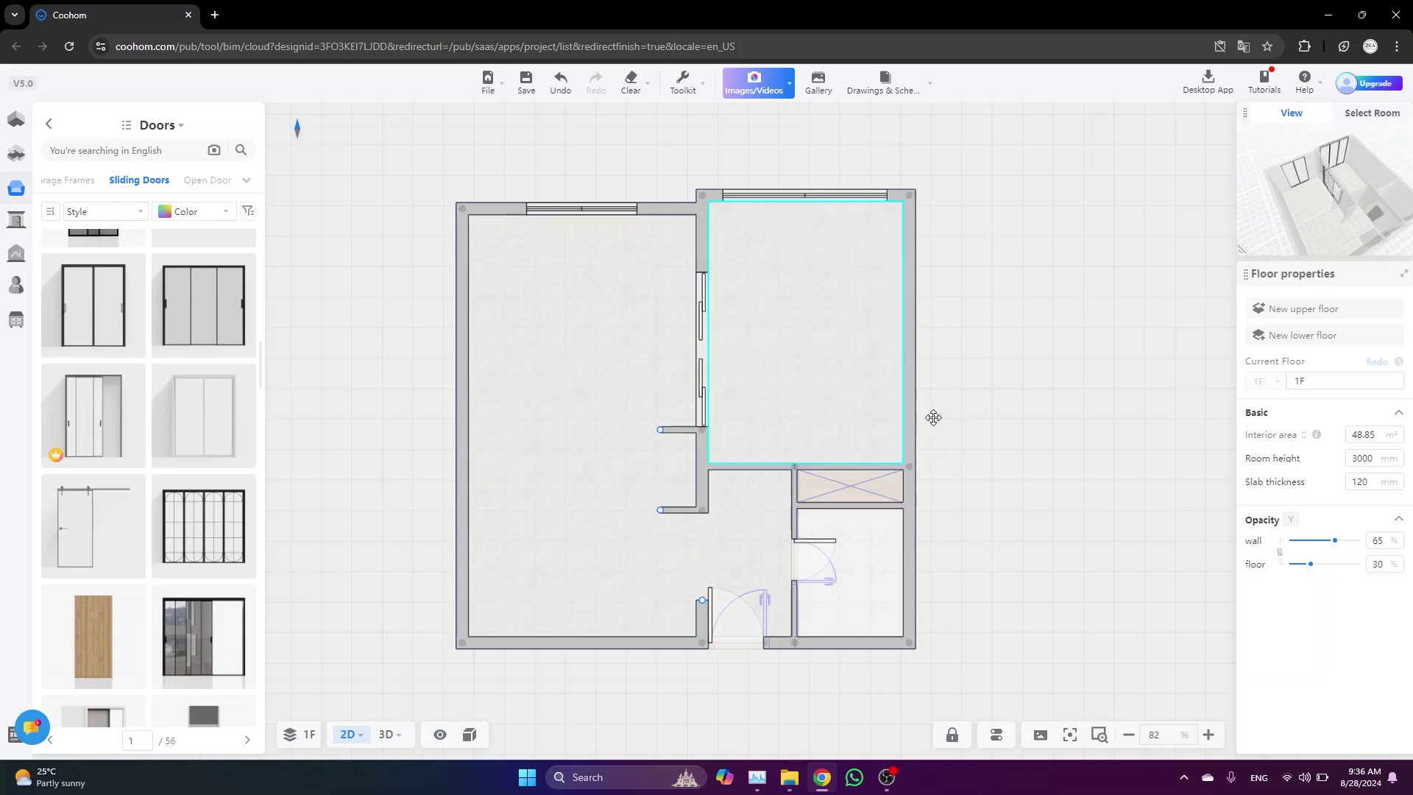
left_click_drag(1020, 400, 1052, 380)
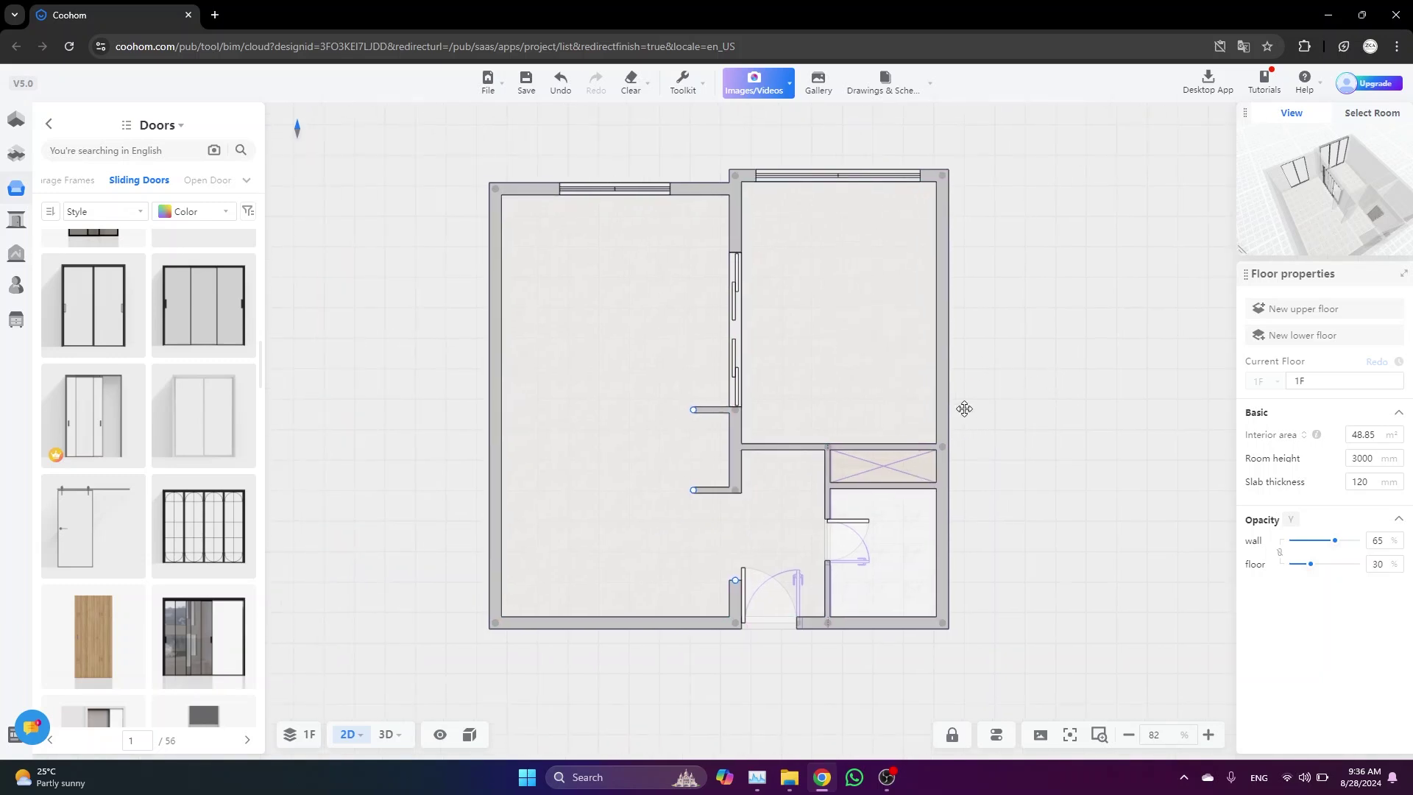
left_click_drag(426, 356, 444, 361)
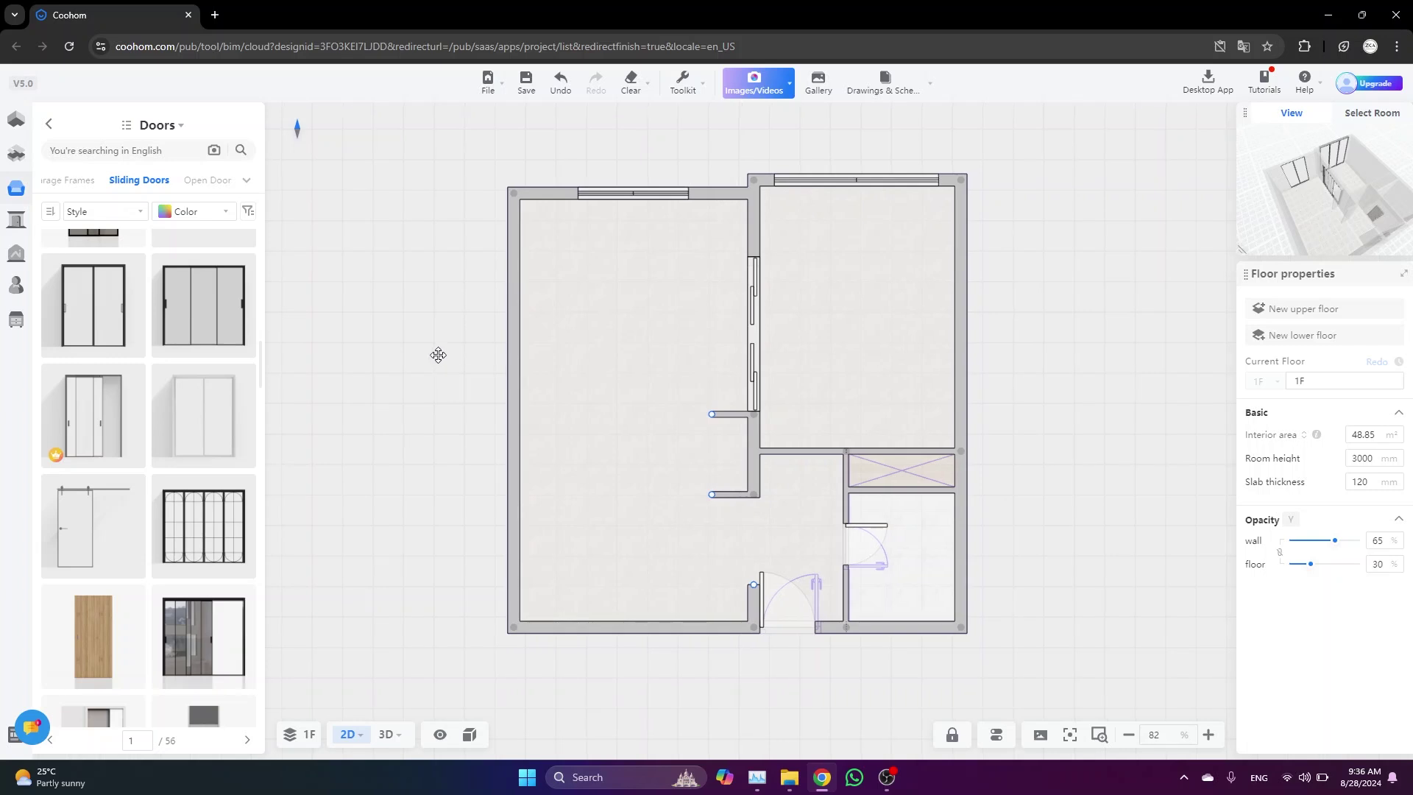
left_click_drag(437, 356, 429, 358)
Place a corner sofa from the furniture legends in the upper part of the large left room
mouse_move(11, 158)
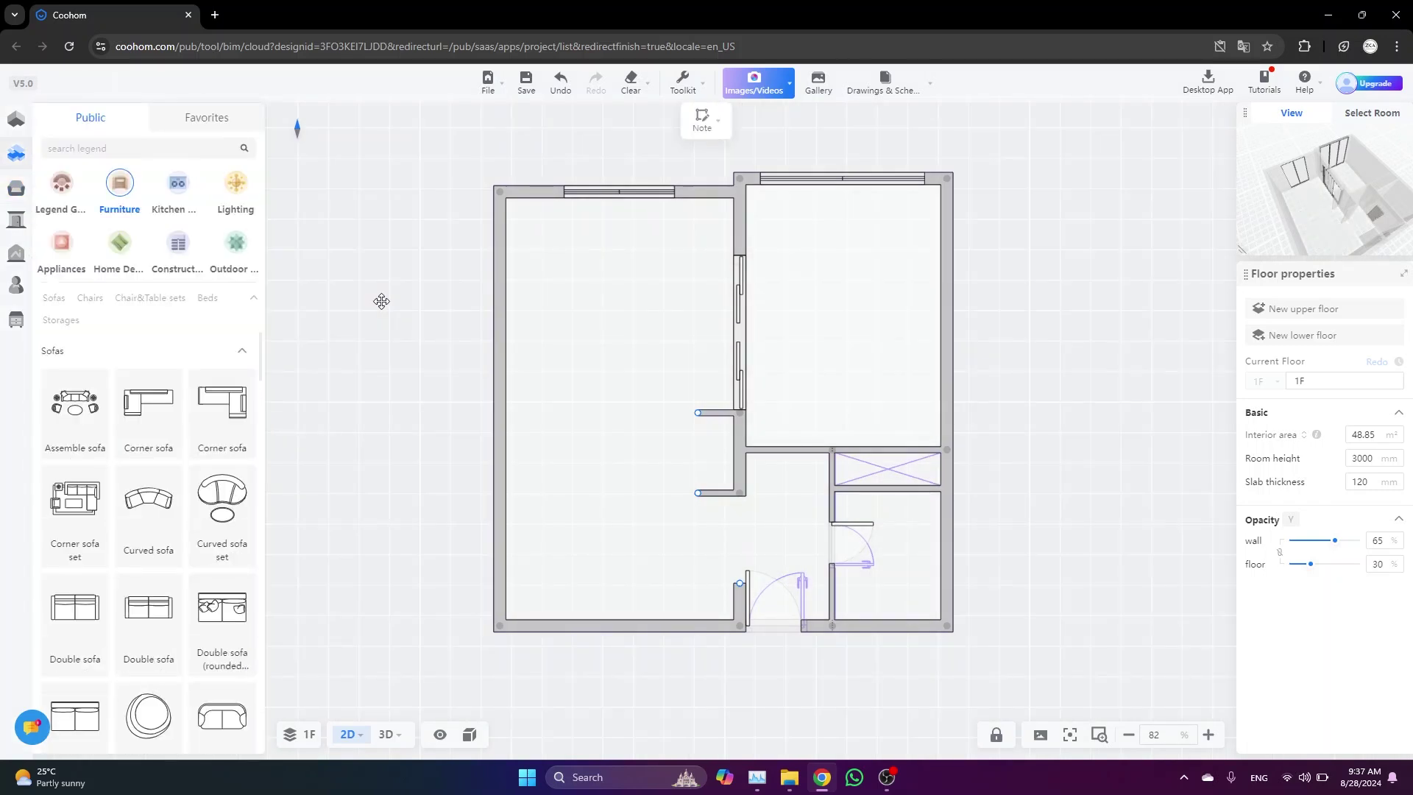
scroll(175, 405, "down", 2)
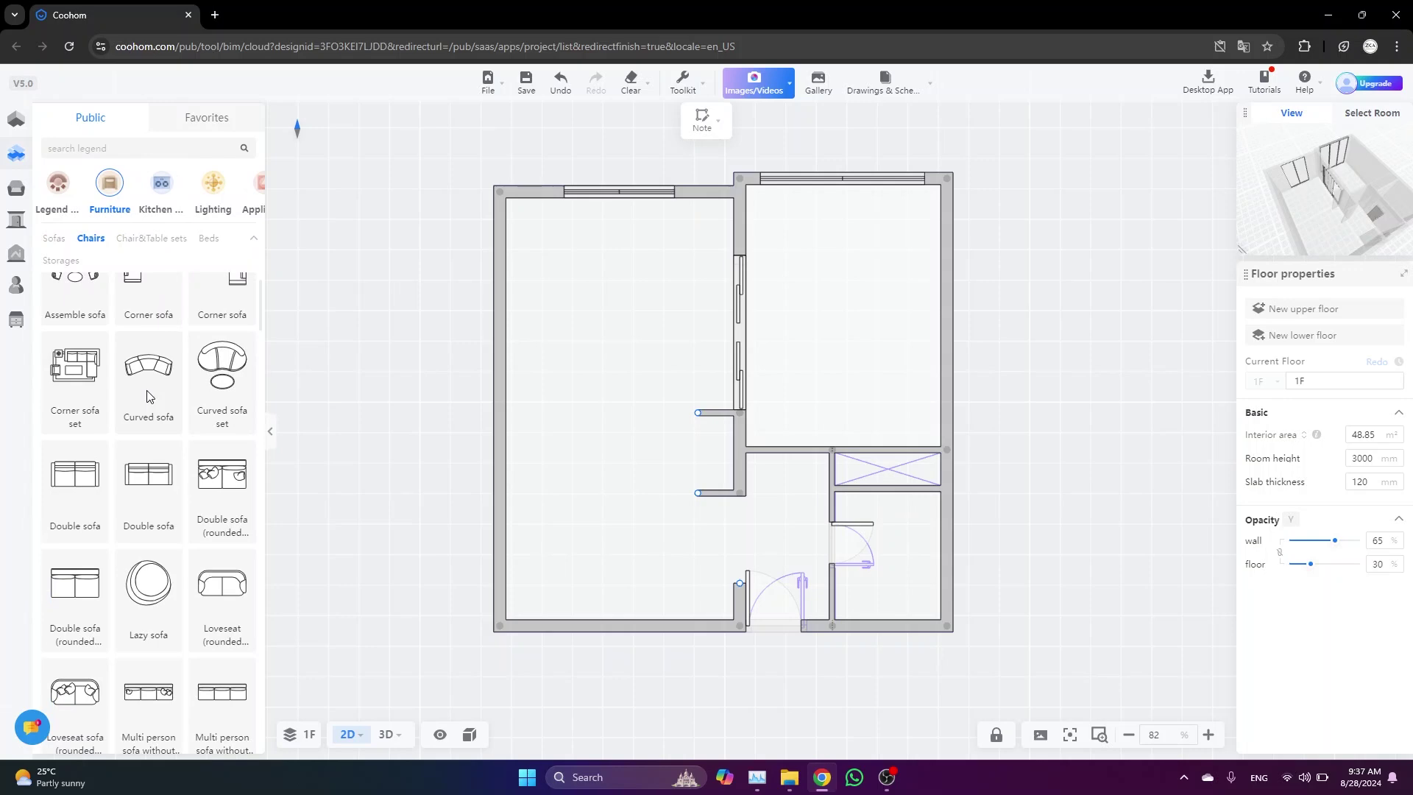
scroll(147, 396, "down", 10)
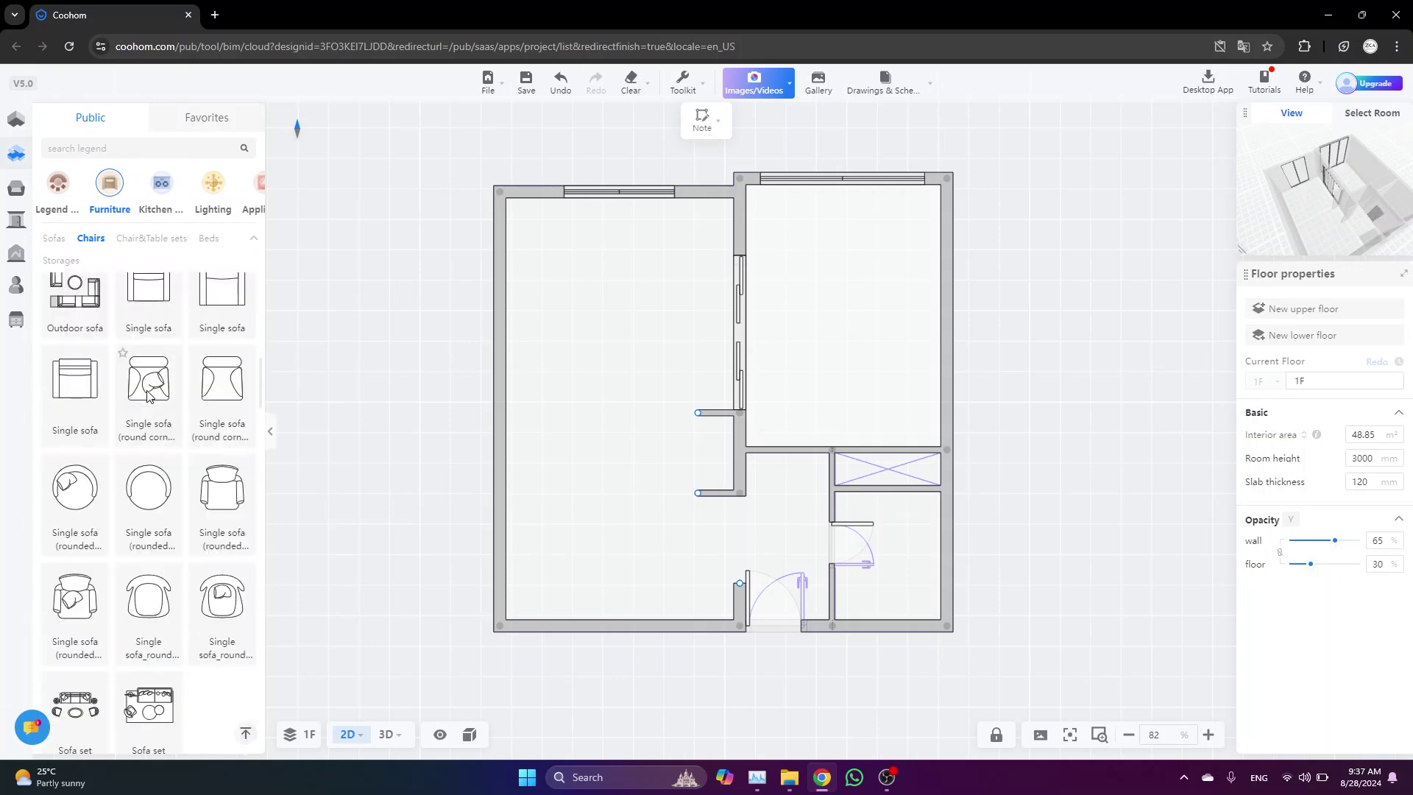
scroll(147, 397, "down", 1)
mouse_move(263, 378)
left_mouse_down()
mouse_move(268, 348)
mouse_move(261, 386)
left_mouse_up()
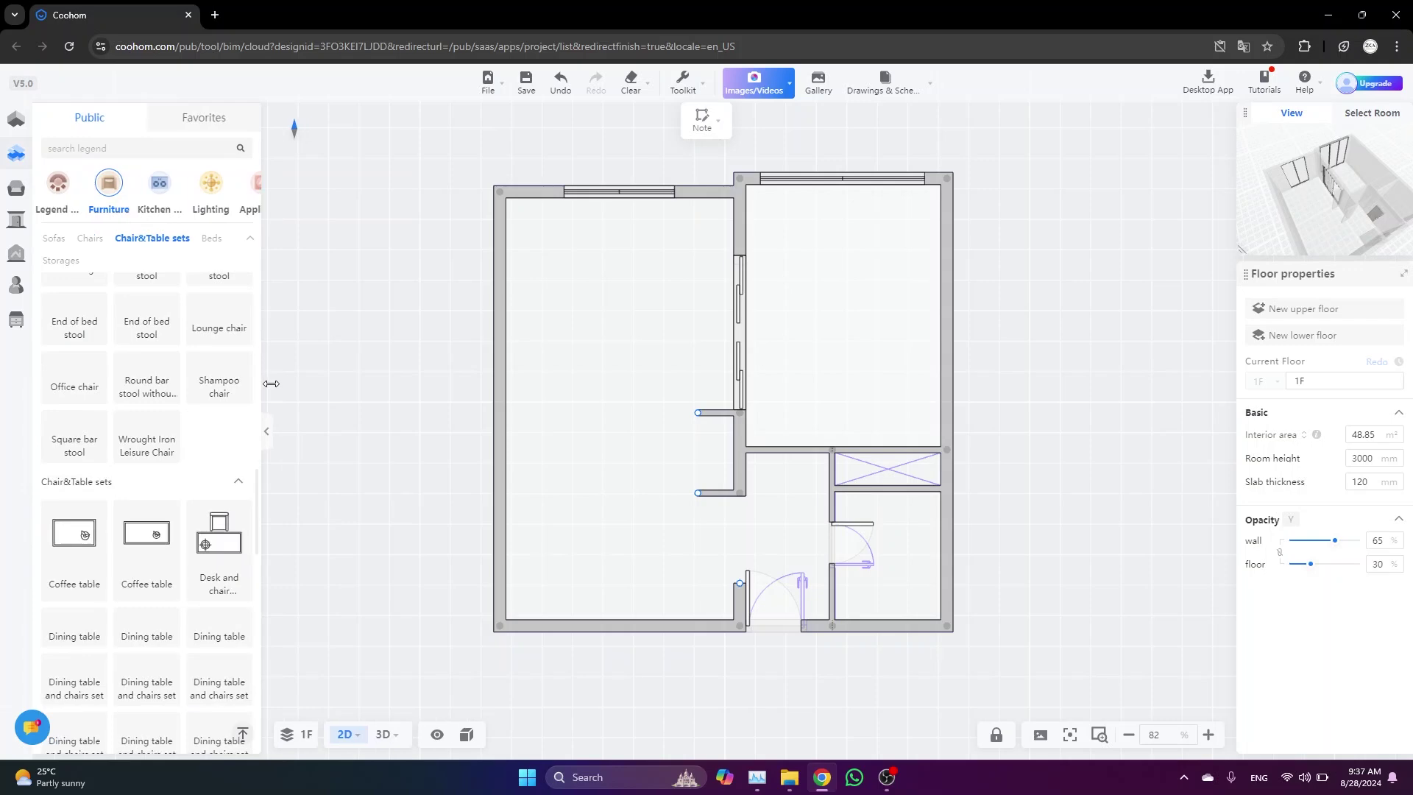
scroll(174, 386, "up", 2)
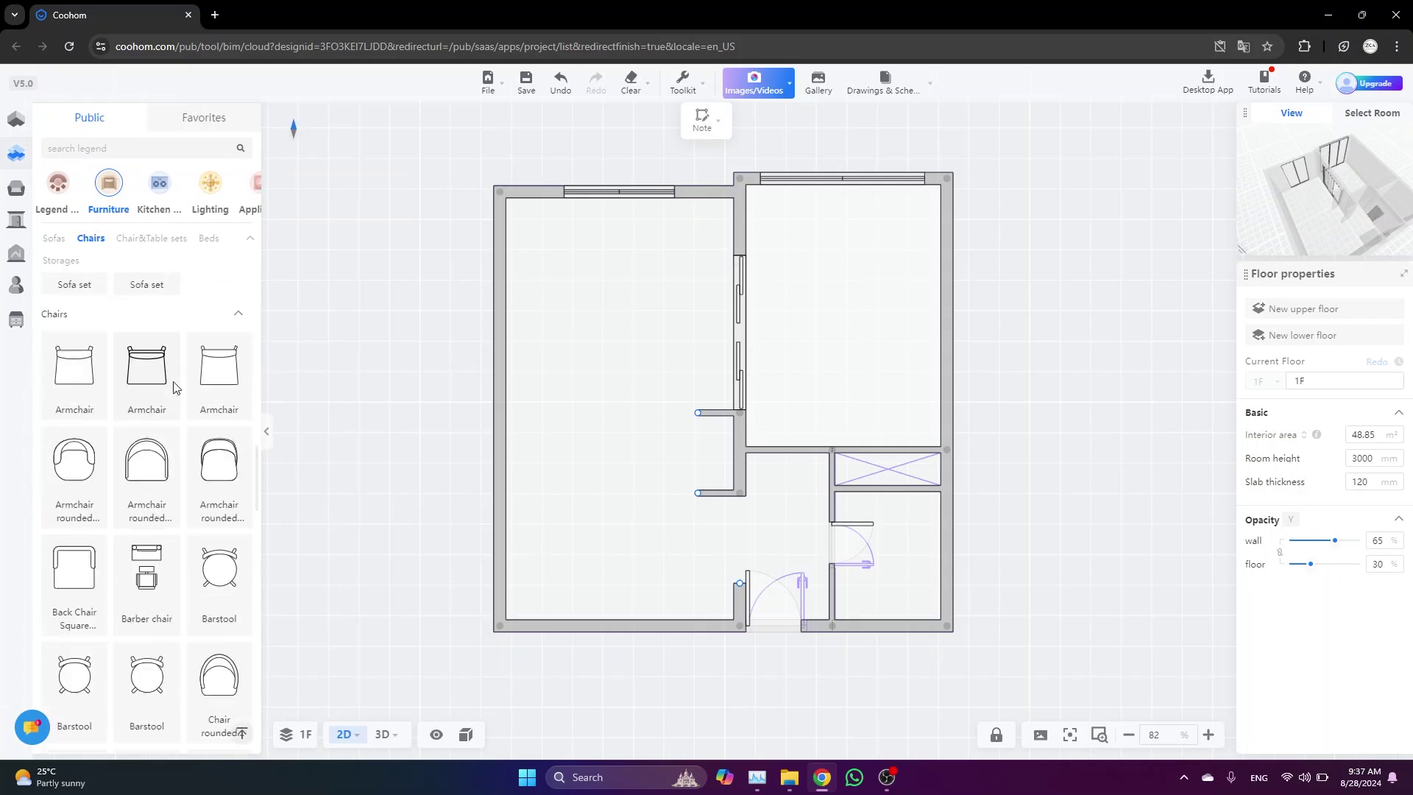
scroll(175, 386, "up", 10)
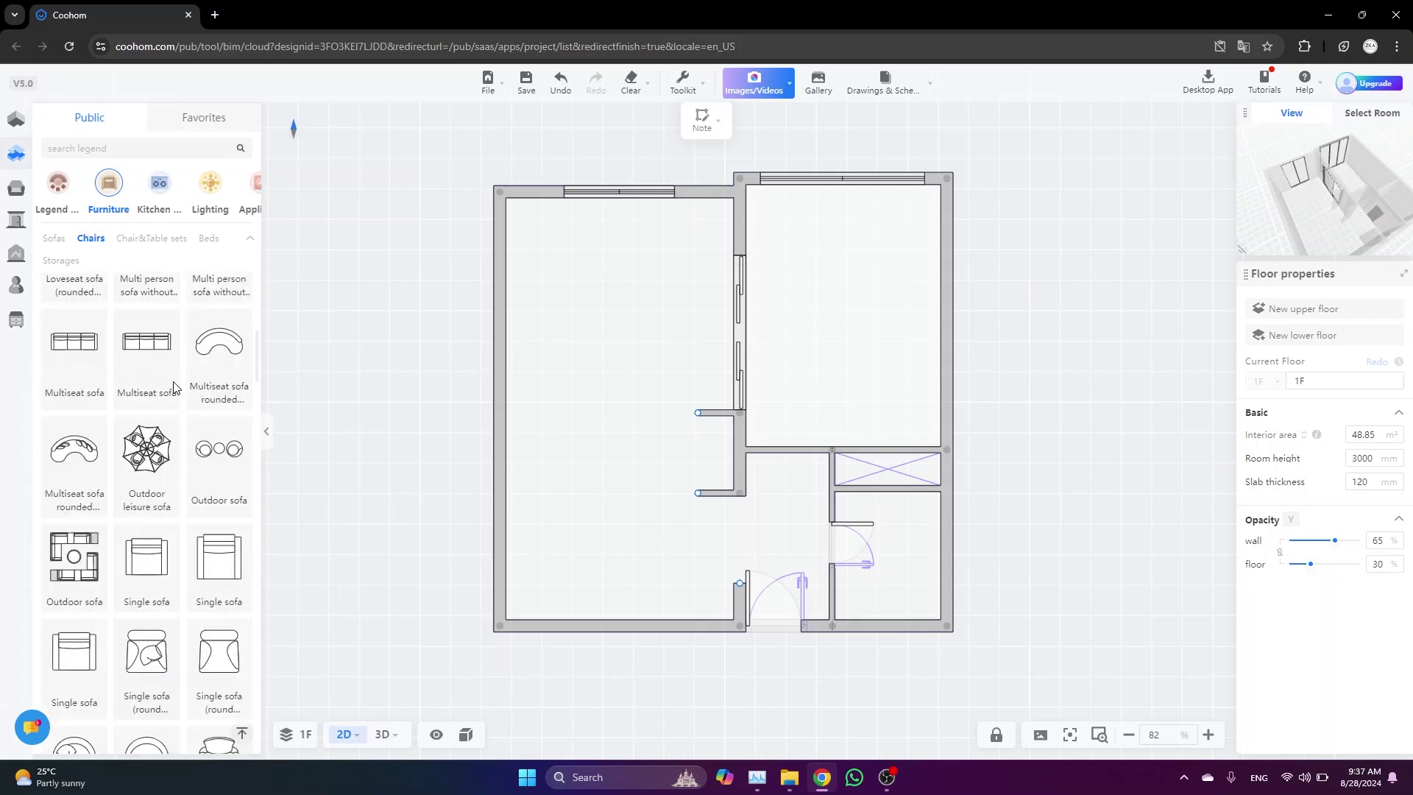
scroll(175, 387, "up", 10)
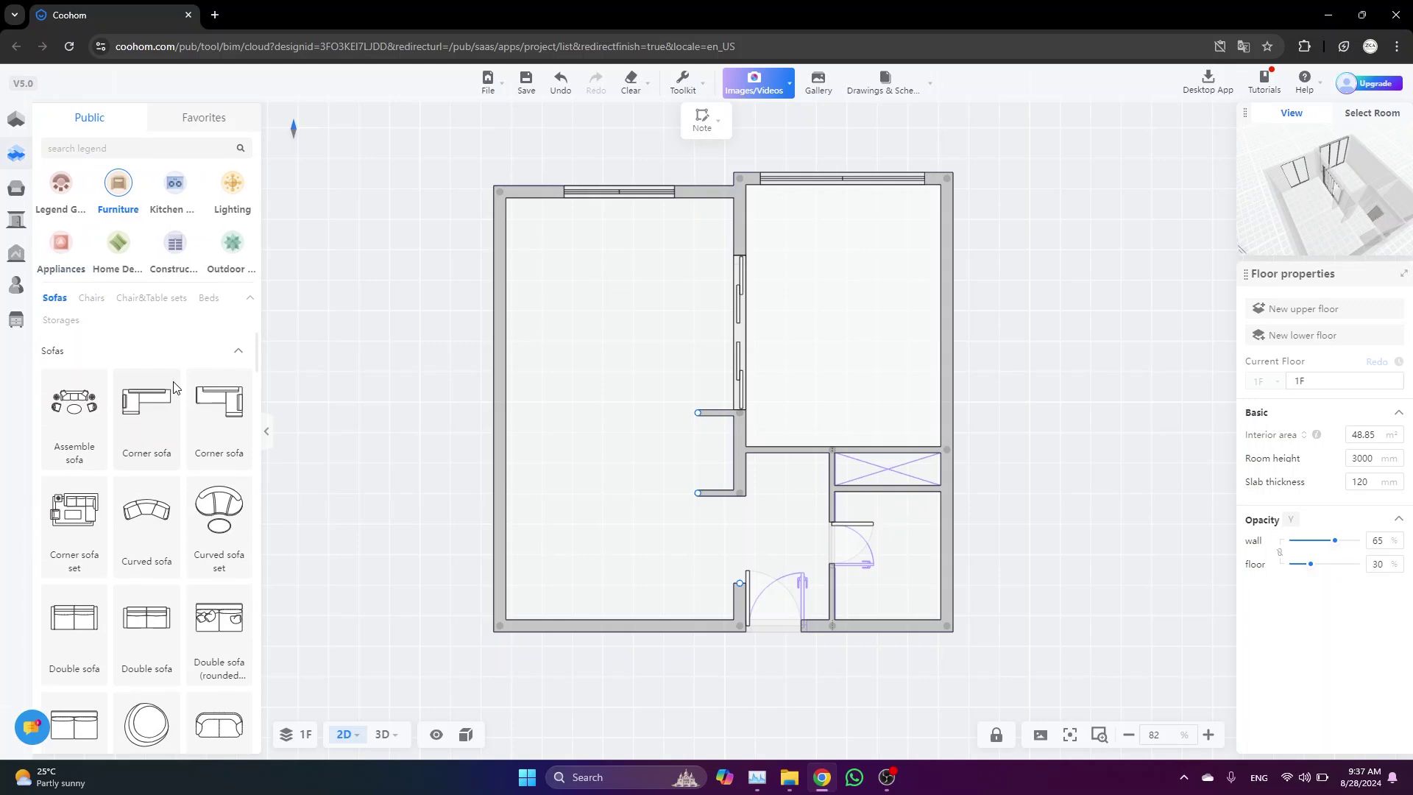
left_click_drag(154, 416, 633, 310)
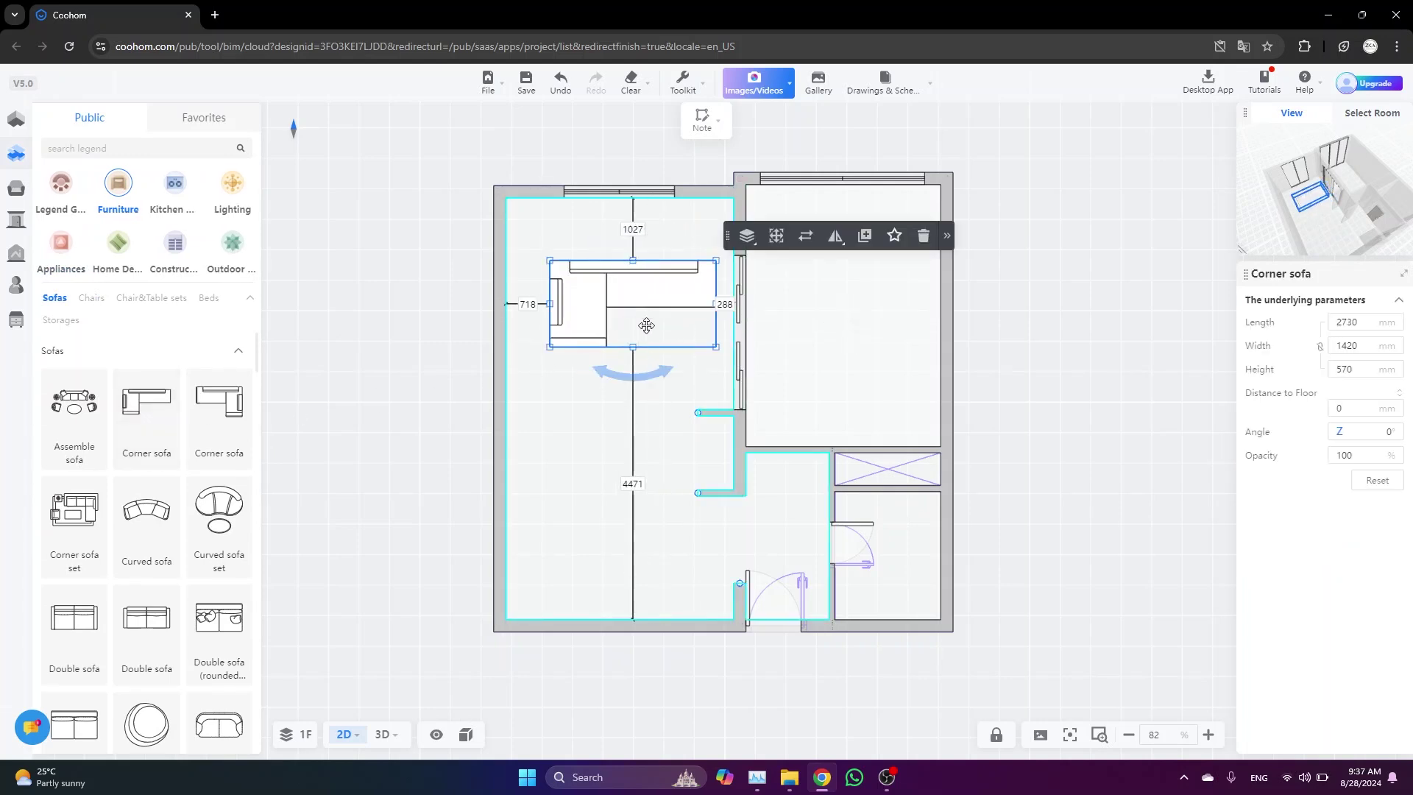
Rotate the corner sofa to -90° and fit it into the room's upper corner against the wall with the sliding door
left_click_drag(648, 375, 388, 346)
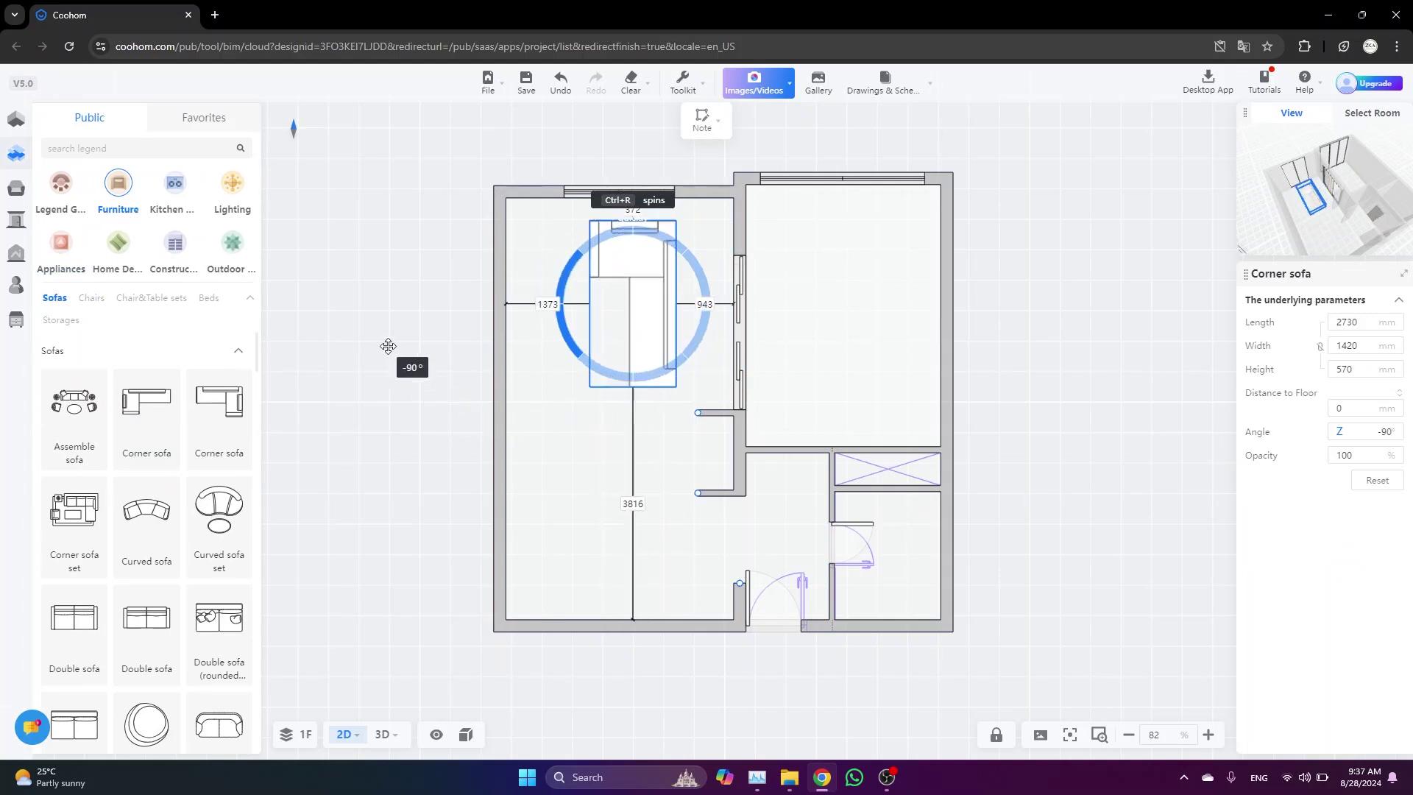
left_click_drag(637, 278, 724, 254)
scroll(747, 210, "up", 5)
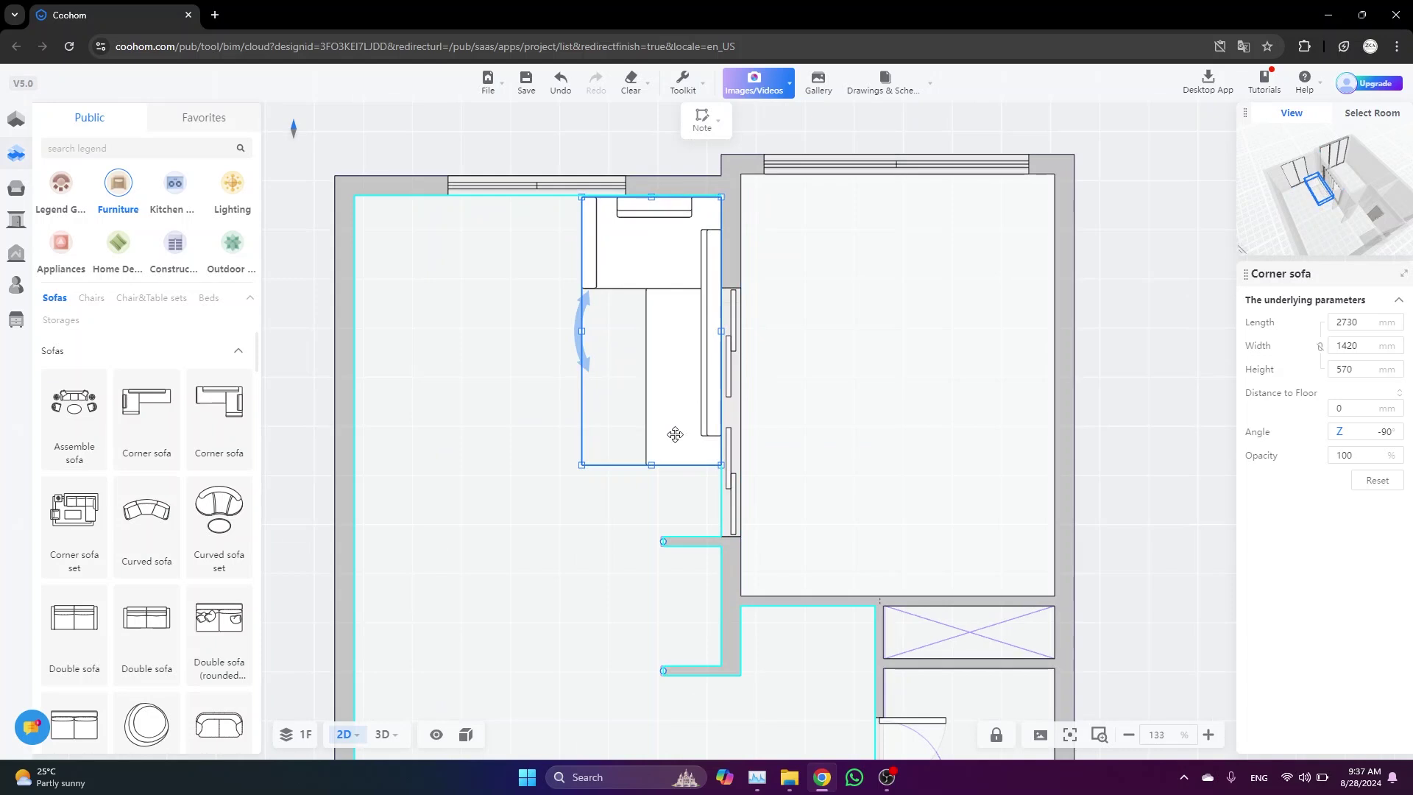
left_click(289, 442)
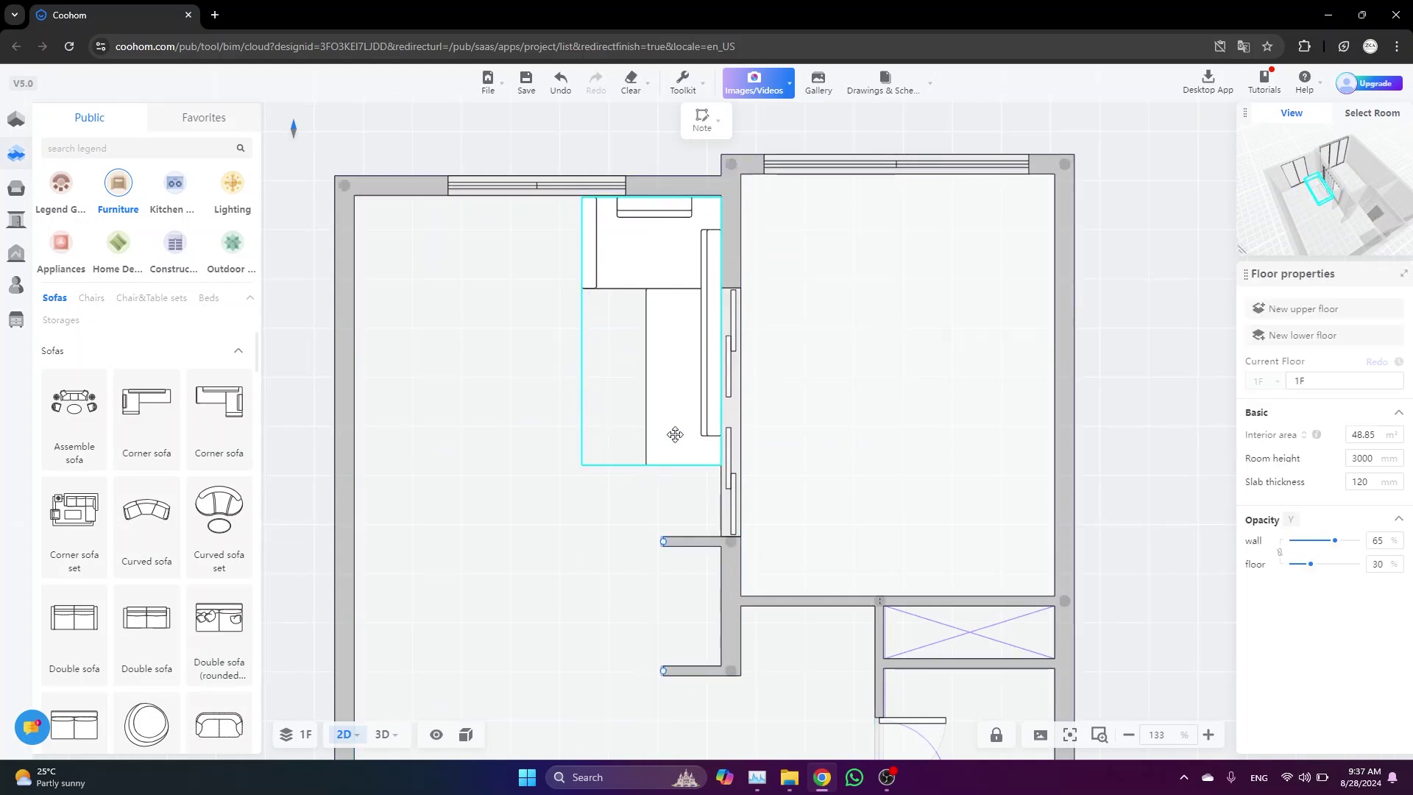
Shorten the corner sofa to a length of about 2279 mm and deselect it
left_click(675, 435)
left_click_drag(652, 464, 656, 415)
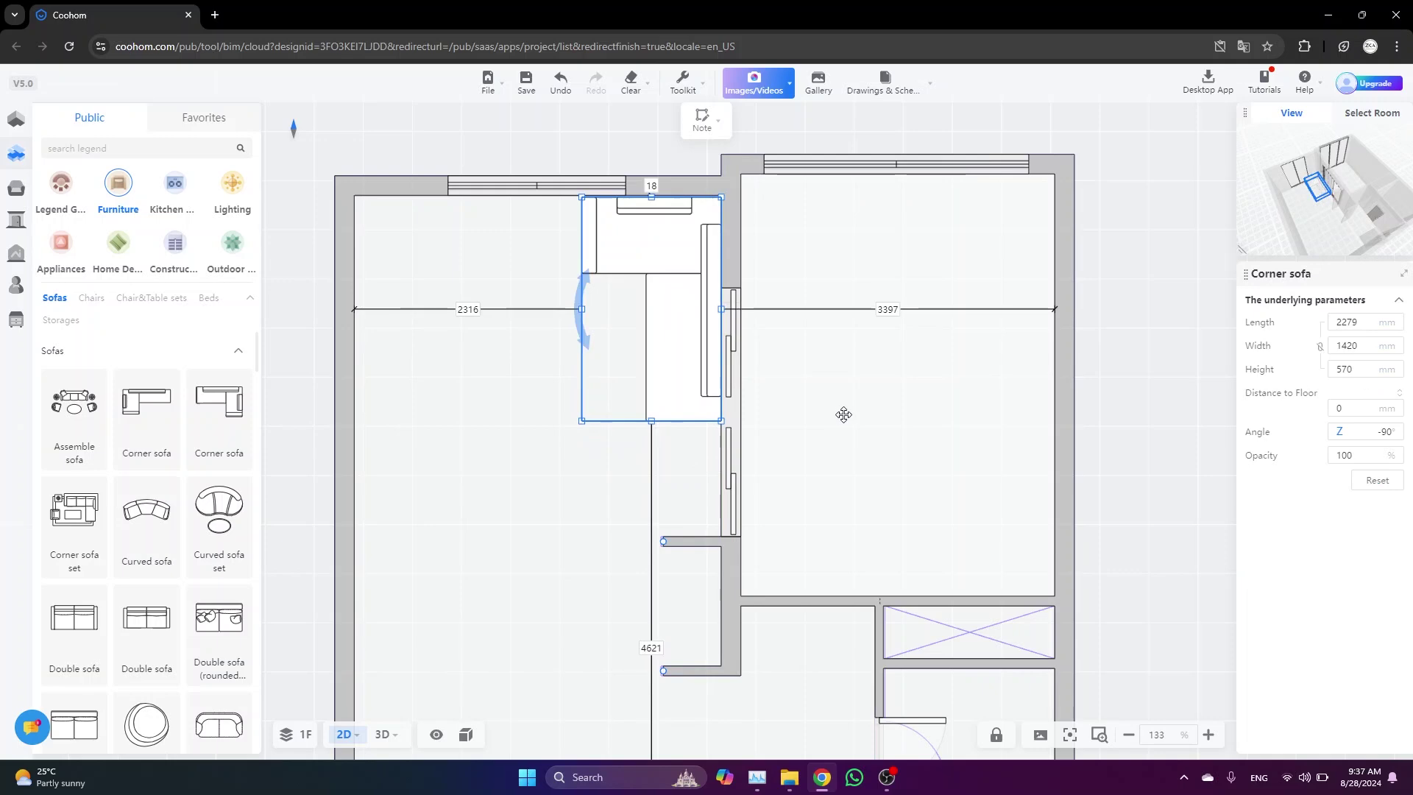
scroll(850, 411, "down", 3)
left_click_drag(456, 435, 607, 345)
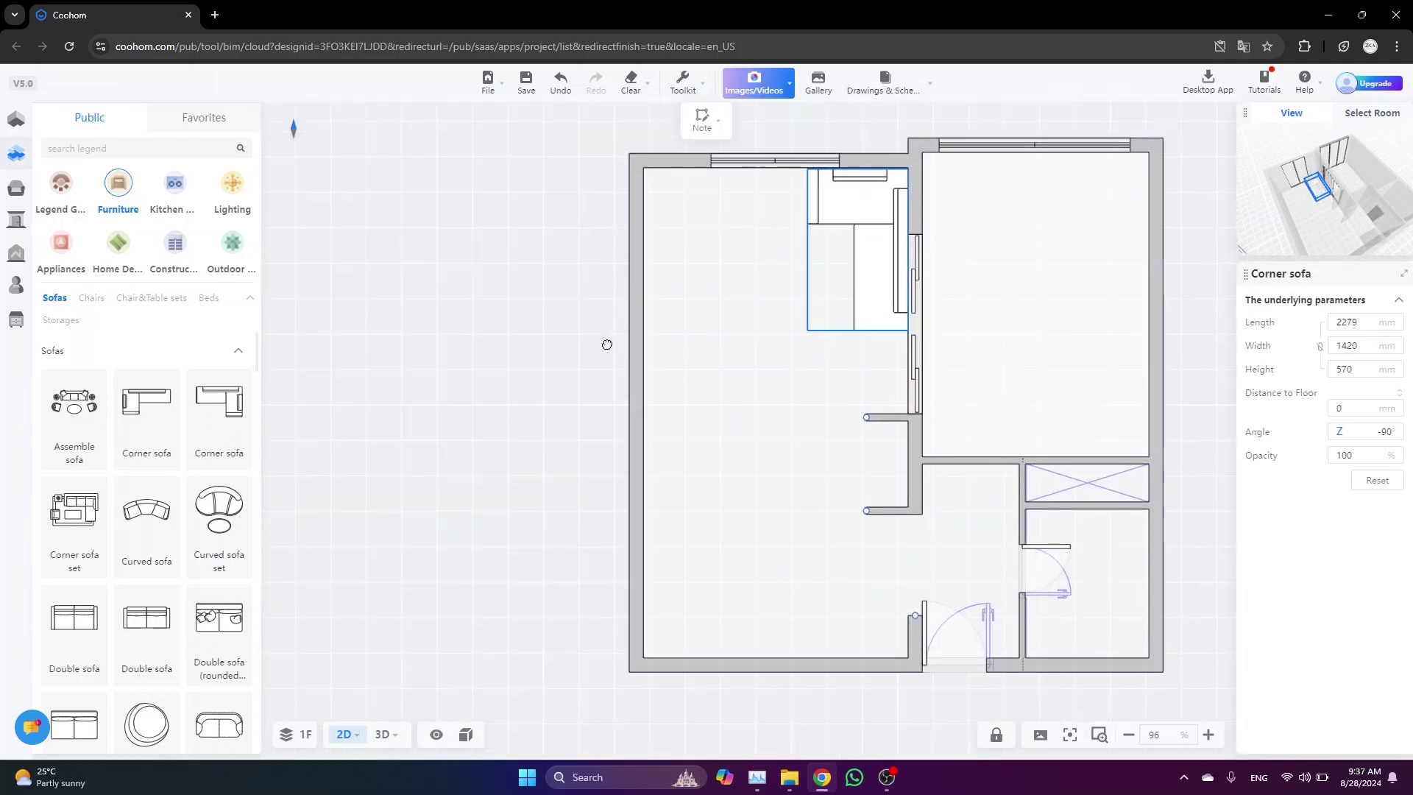
left_click(546, 382)
Place a coffee table in front of the corner sofa, rotated to 90° and enlarged to about 985 × 627 mm
scroll(546, 381, "down", 1)
scroll(195, 445, "down", 10)
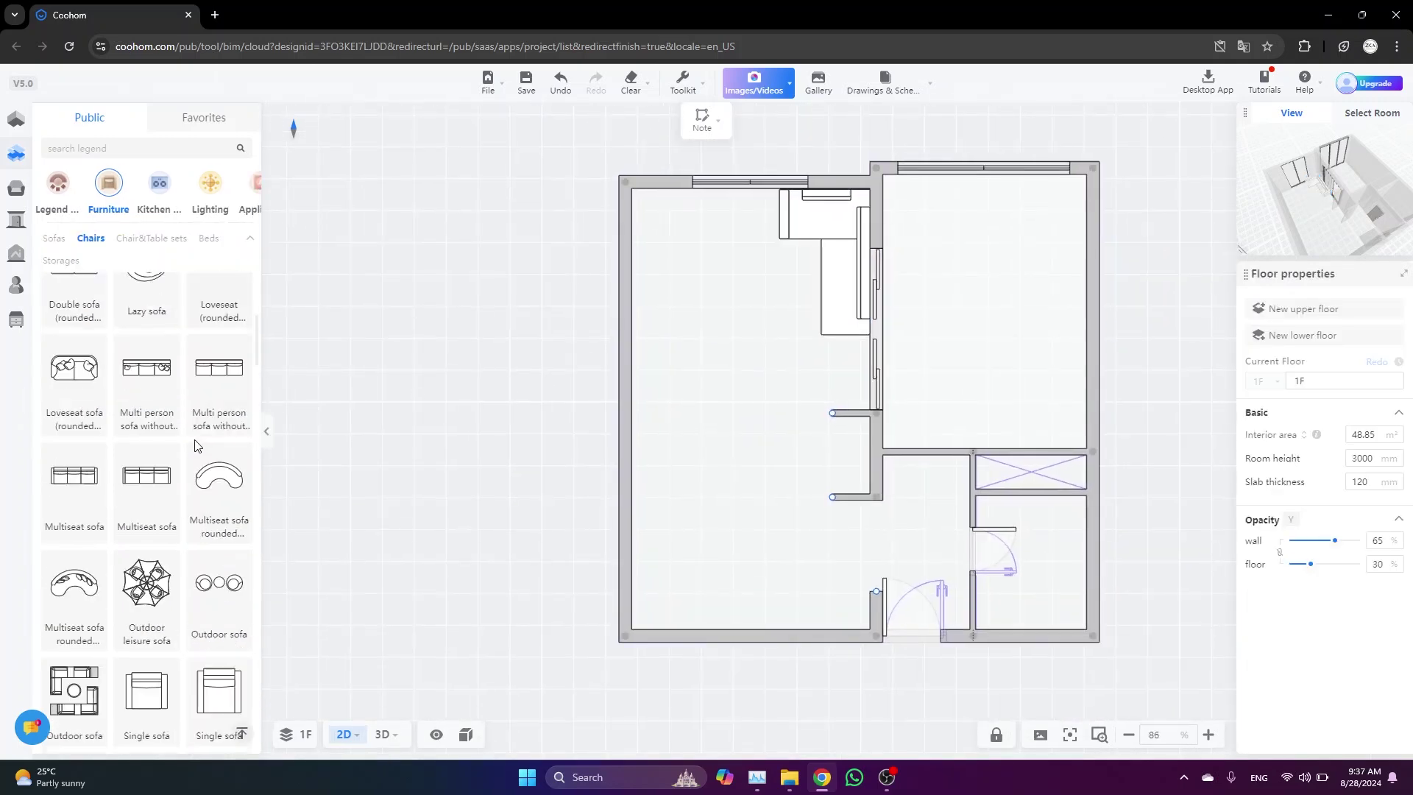
scroll(195, 445, "down", 10)
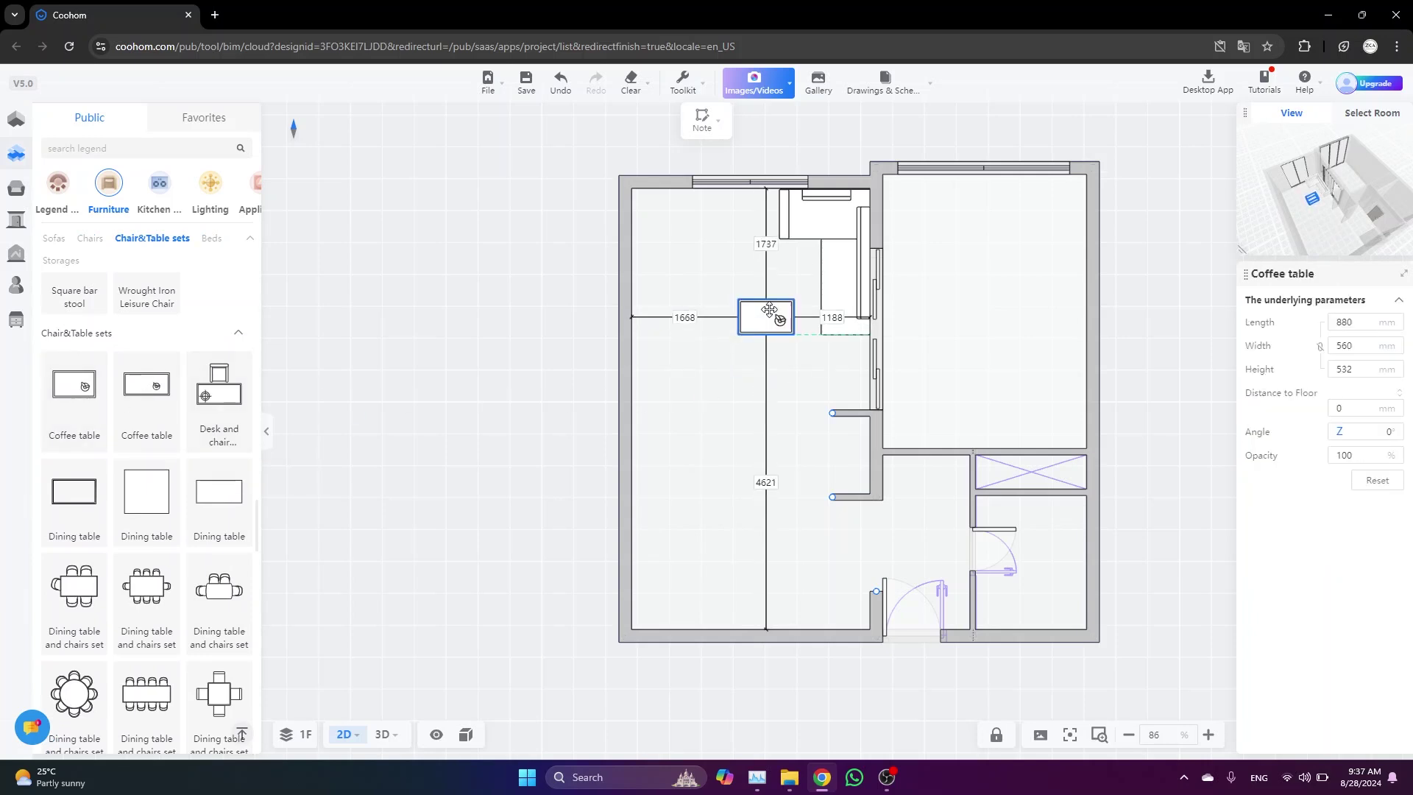
left_click(764, 287)
left_click_drag(781, 360, 773, 287)
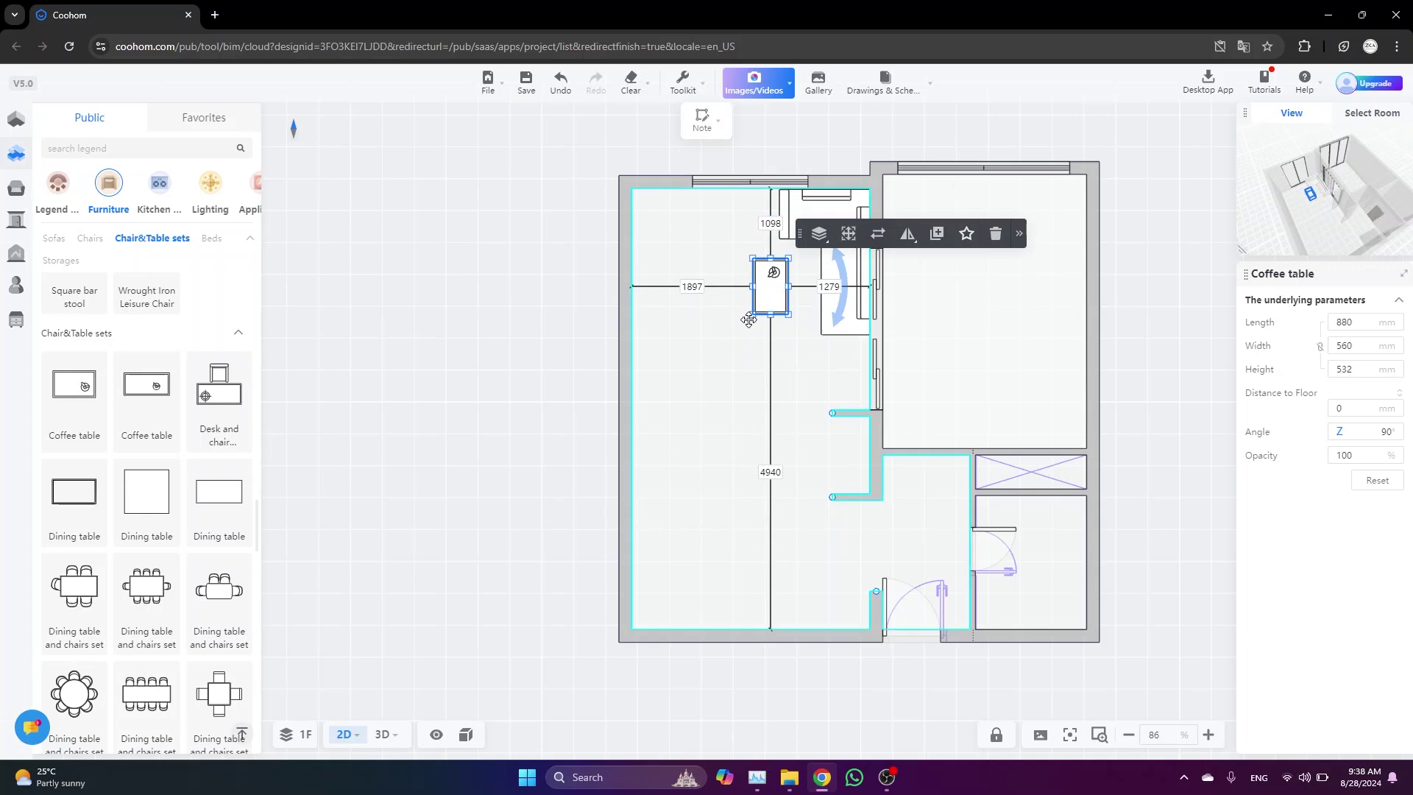
mouse_move(752, 314)
left_mouse_down()
mouse_move(740, 329)
mouse_move(749, 319)
left_mouse_up()
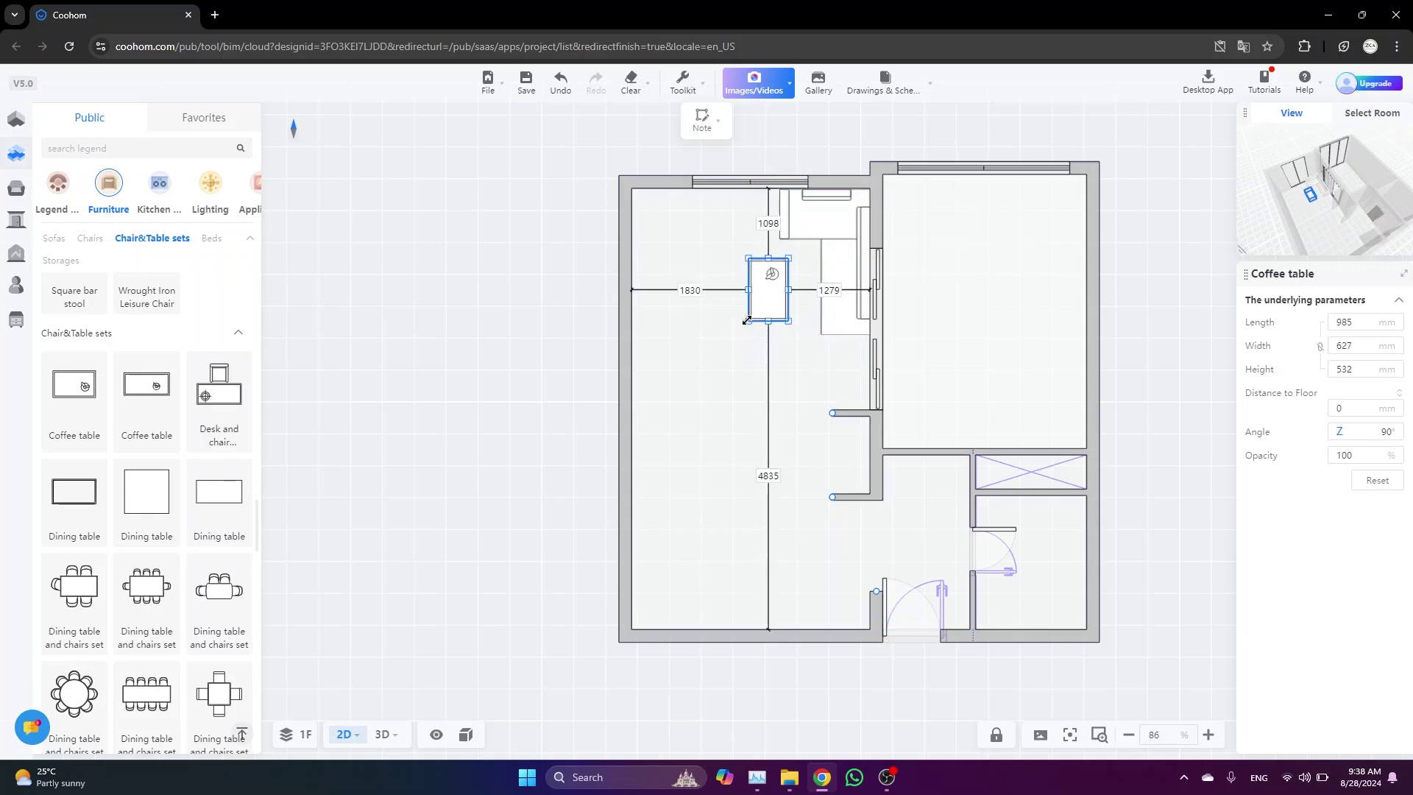
left_click(378, 451)
Place a five-chair dining table set below the coffee table, sized to about 1854 × 1649 mm
scroll(159, 529, "down", 1)
scroll(159, 528, "down", 1)
left_click_drag(76, 446, 712, 457)
scroll(764, 484, "up", 5)
left_click_drag(789, 530, 777, 517)
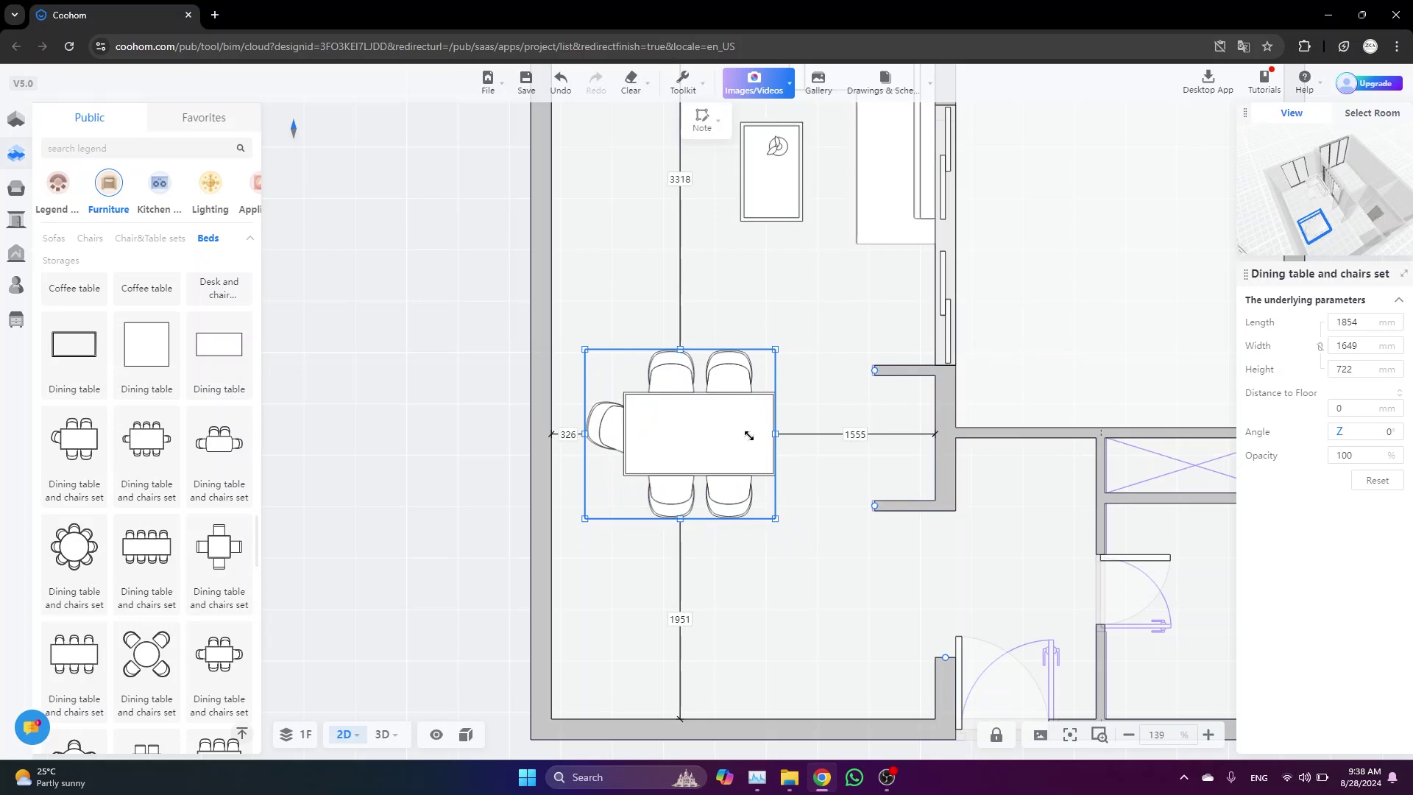
left_click_drag(726, 436, 726, 438)
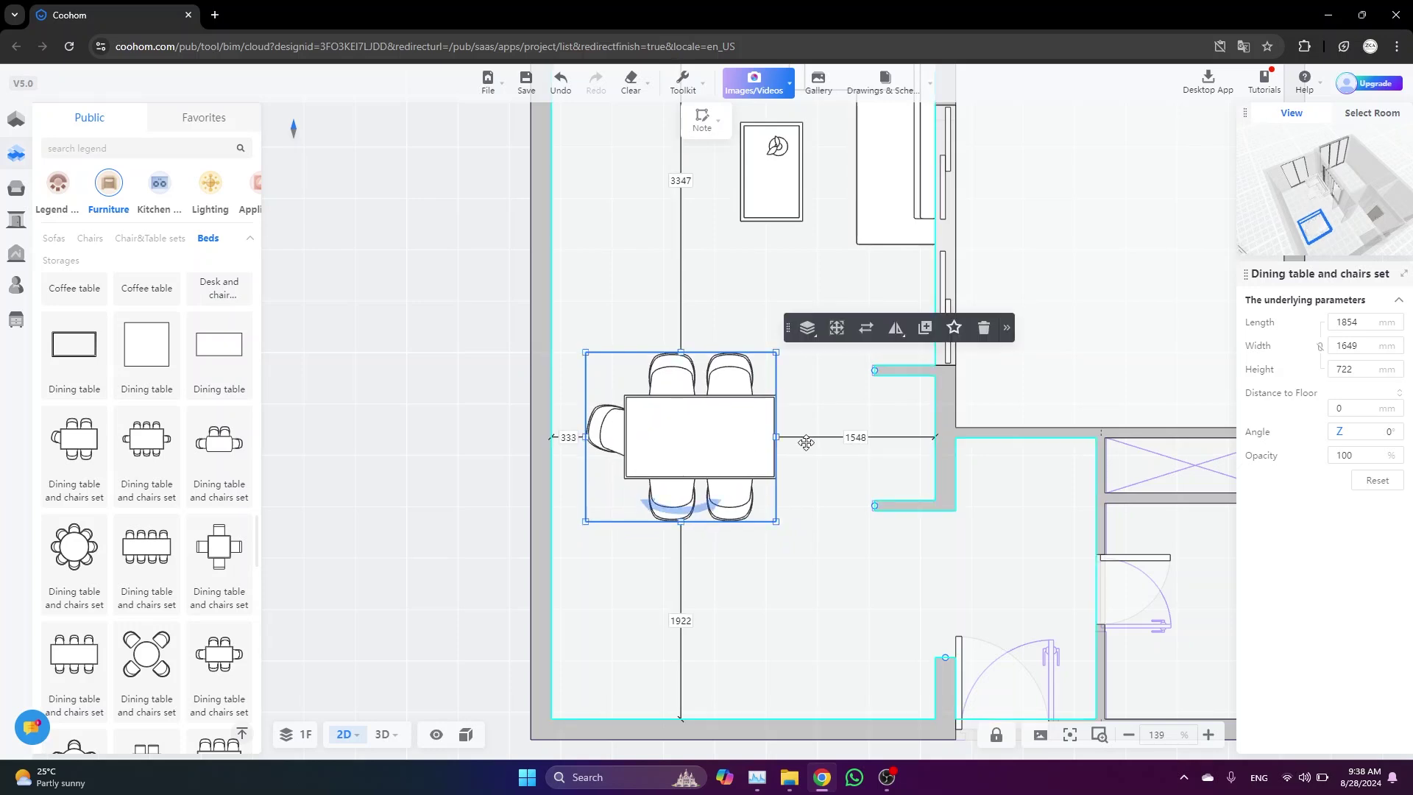
Place a bed combination with two nightstands in the bedroom, its headboard turned against the outer side wall
scroll(807, 441, "down", 5)
scroll(190, 545, "down", 3)
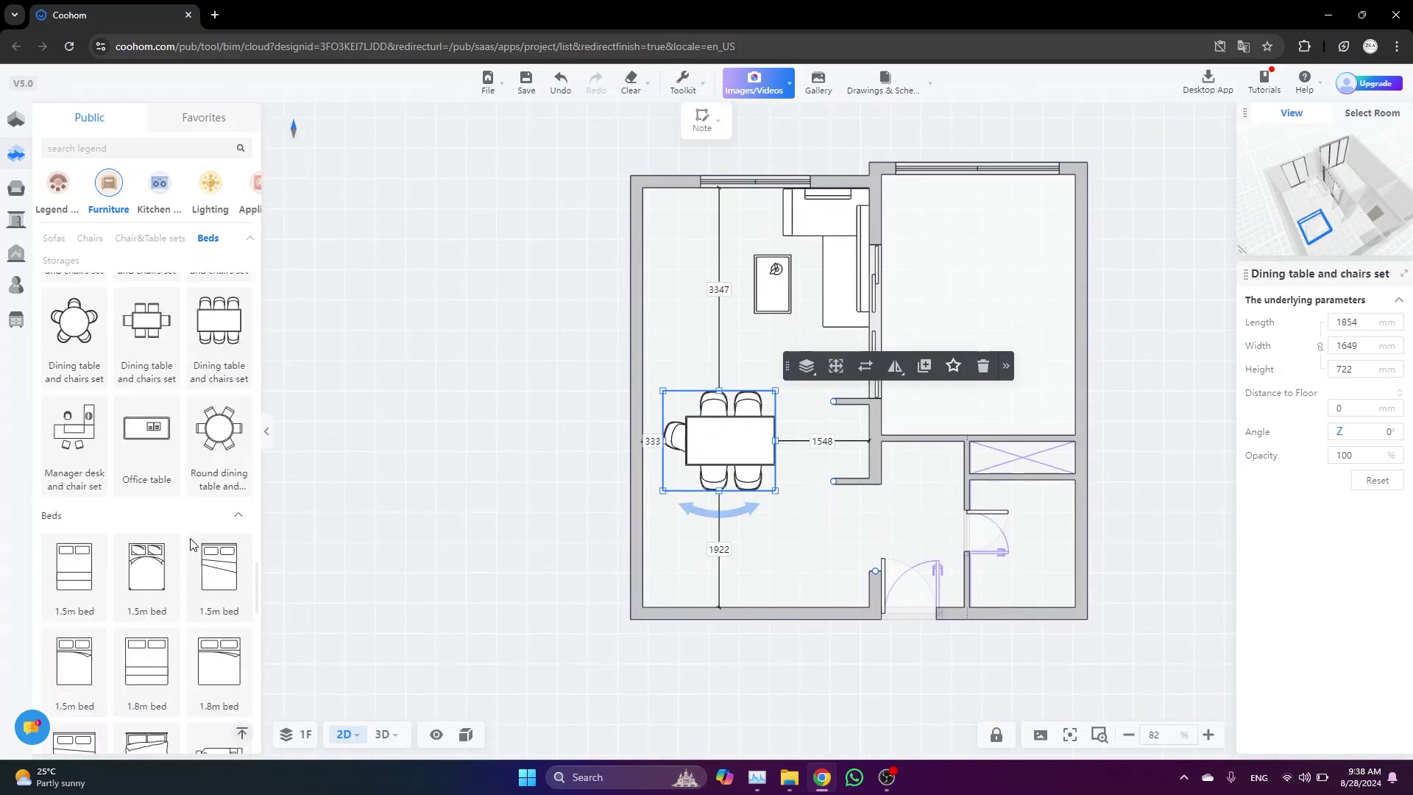
scroll(198, 537, "down", 3)
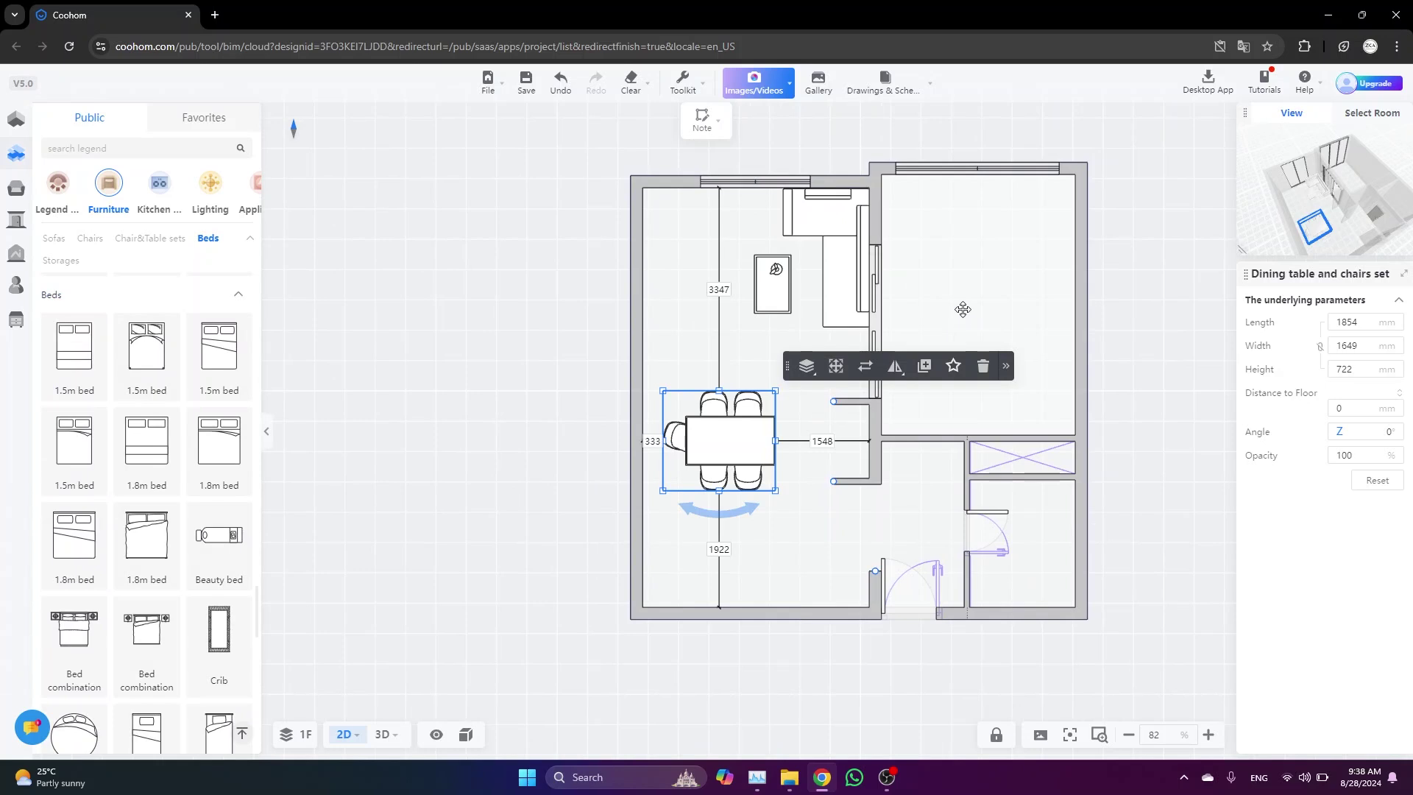
left_click(1091, 283)
left_click_drag(1157, 266, 950, 407)
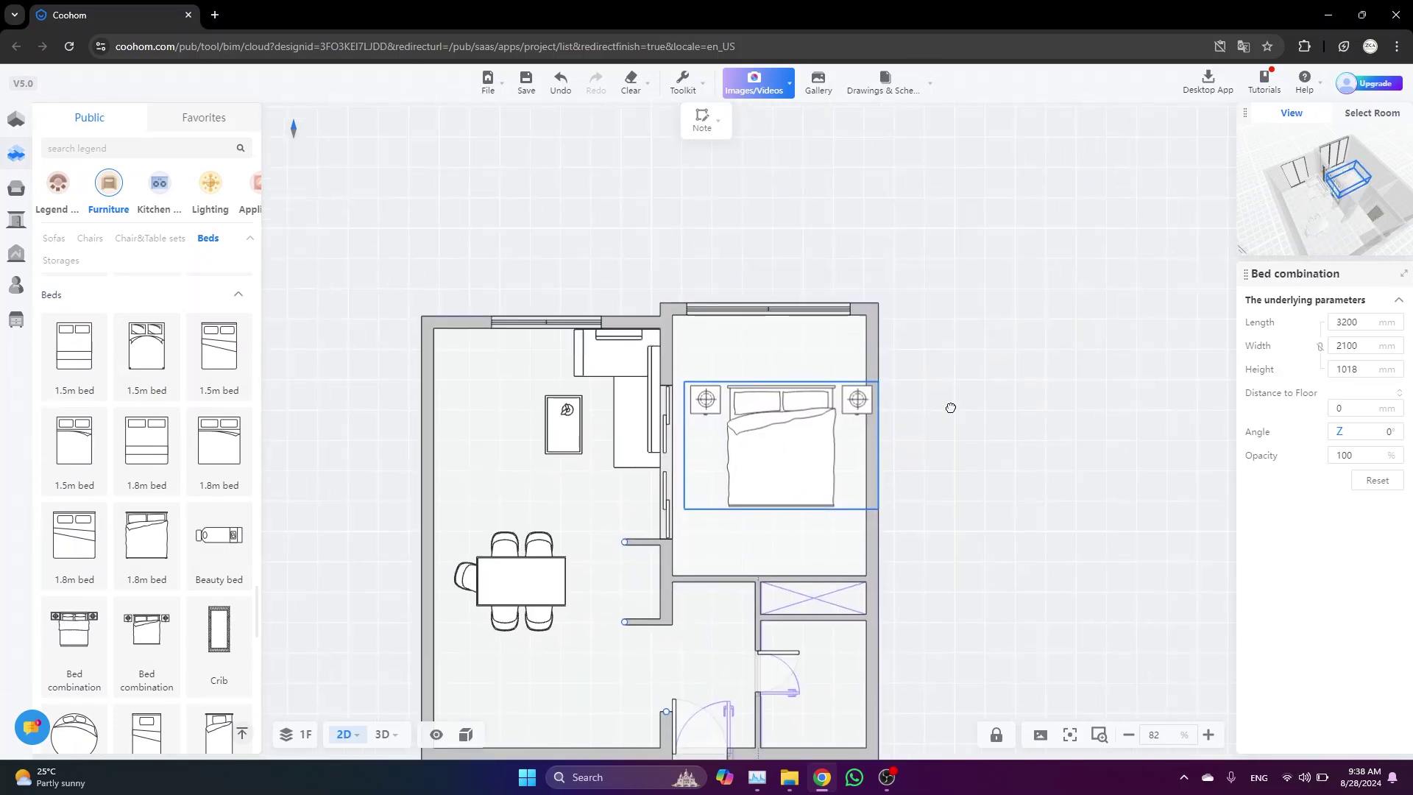
left_click_drag(782, 515, 749, 433)
scroll(953, 431, "up", 4)
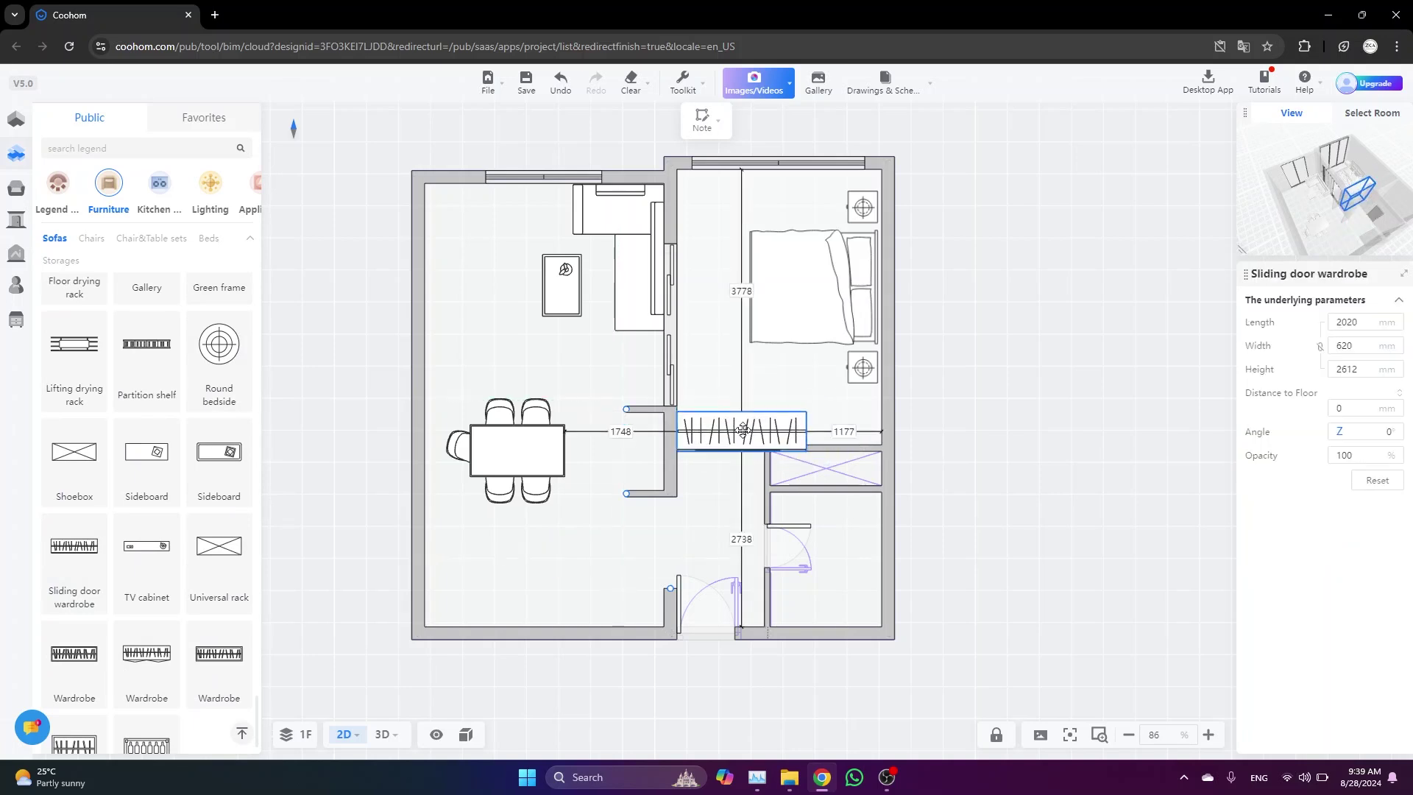
Place a sliding door wardrobe along the bedroom's lower wall and stretch it across the full room width
left_click(743, 427)
scroll(788, 414, "up", 3)
left_click_drag(770, 492, 567, 204)
left_click_drag(813, 430, 918, 430)
left_click(1002, 483)
scroll(994, 489, "down", 3)
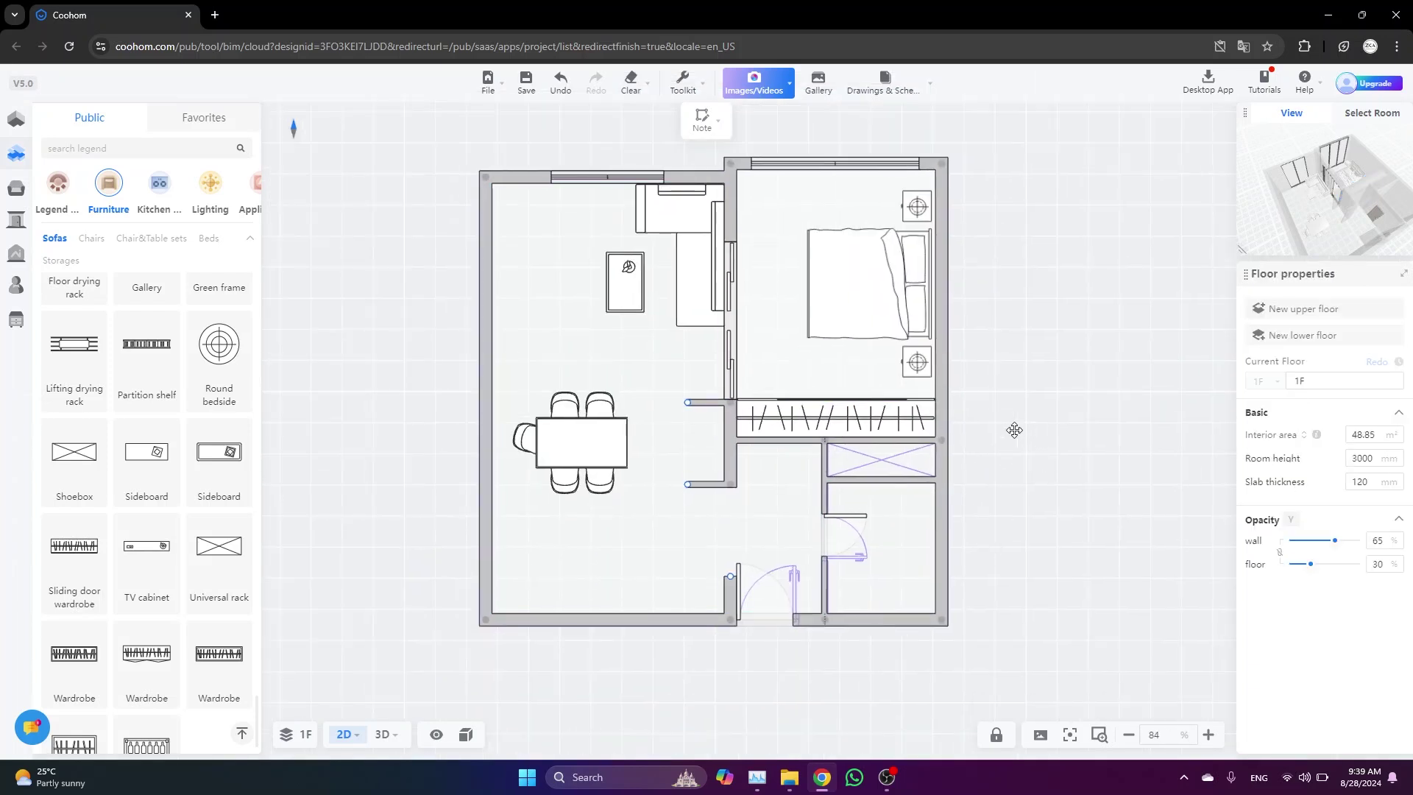
Place a universal rack at the inner end of the entrance hall, behind the bedroom wardrobe
left_click_drag(1014, 430, 1035, 462)
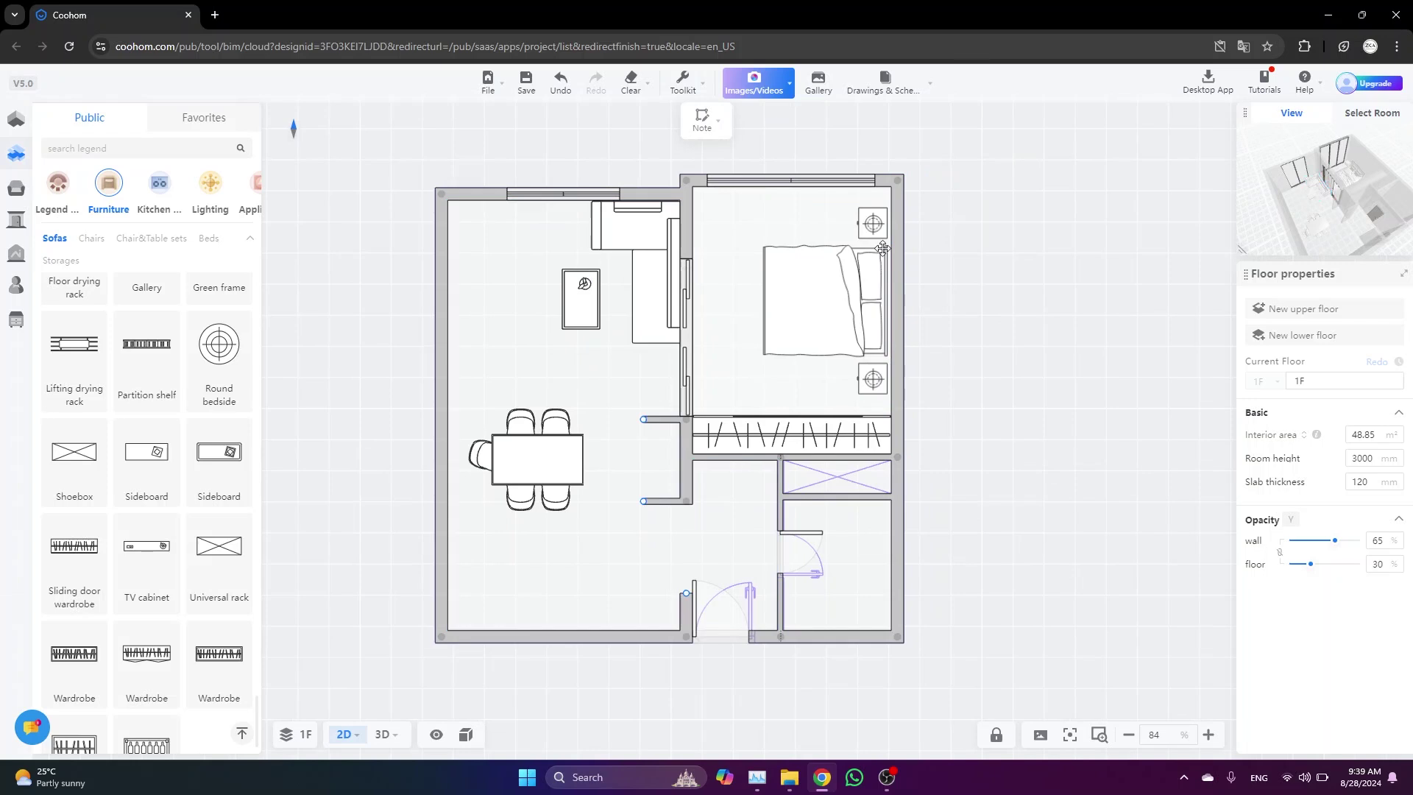
left_click_drag(1015, 385, 1037, 388)
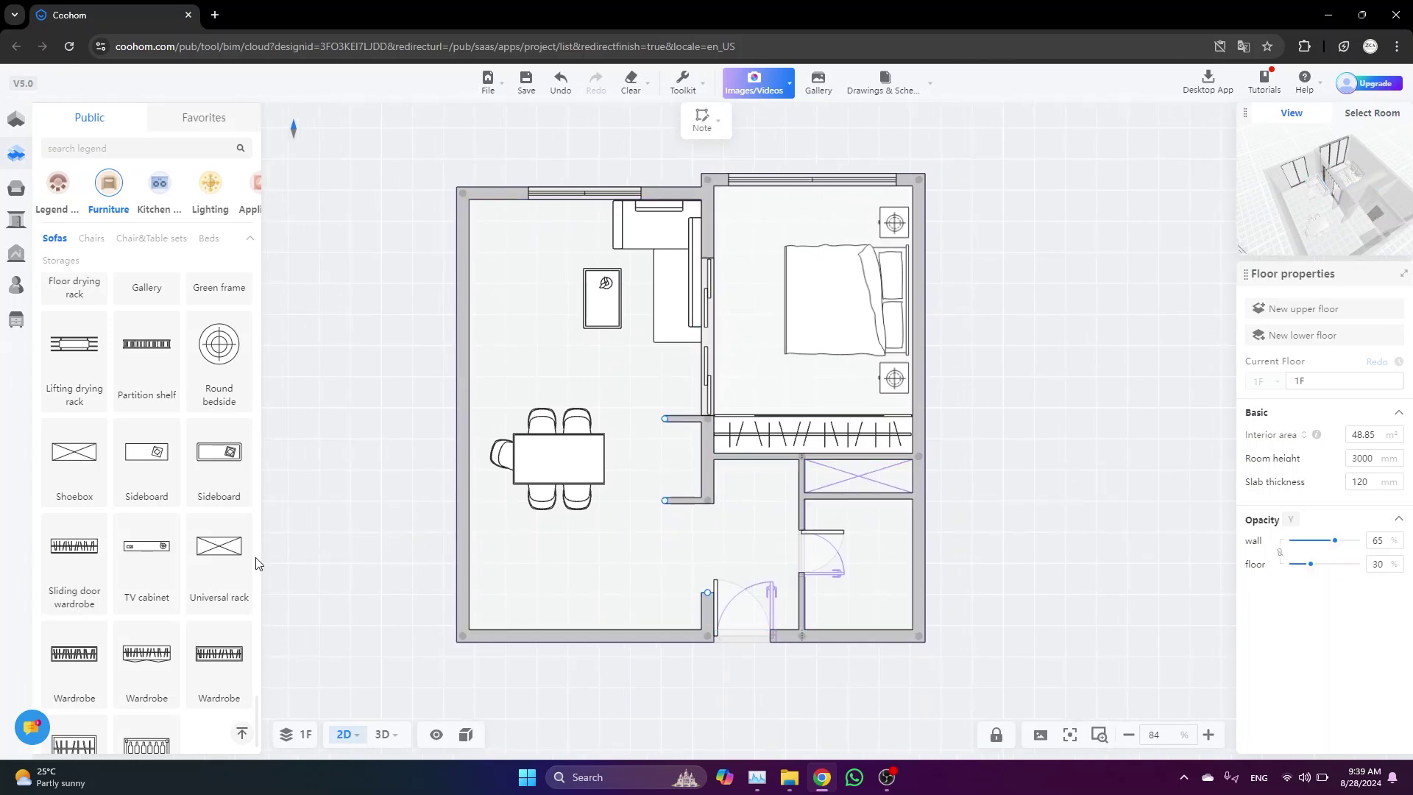
left_click(760, 485)
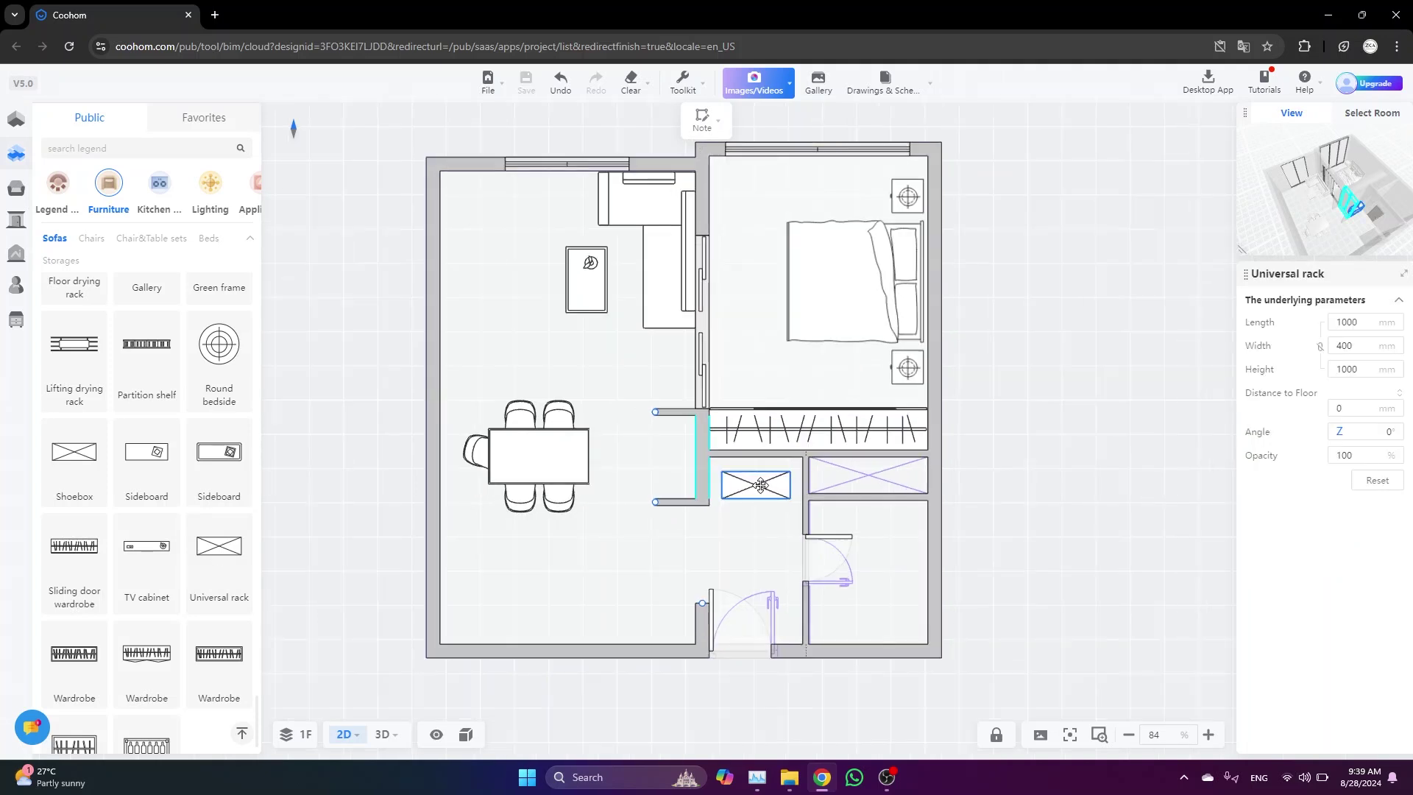
scroll(760, 485, "up", 5)
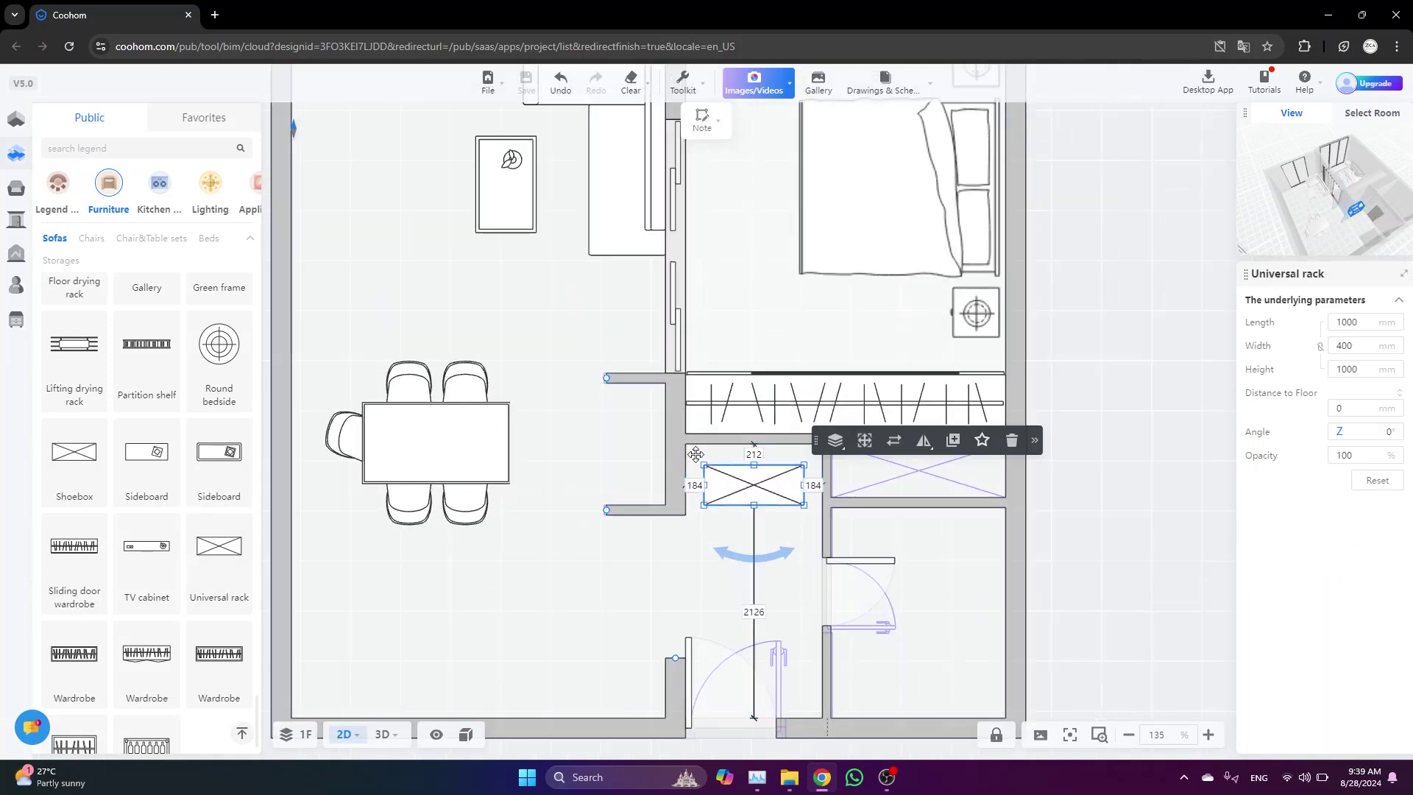
Move the universal rack against the hall's end wall and enlarge it to about 1367 × 547 mm to span the hall
left_click_drag(704, 465, 683, 445)
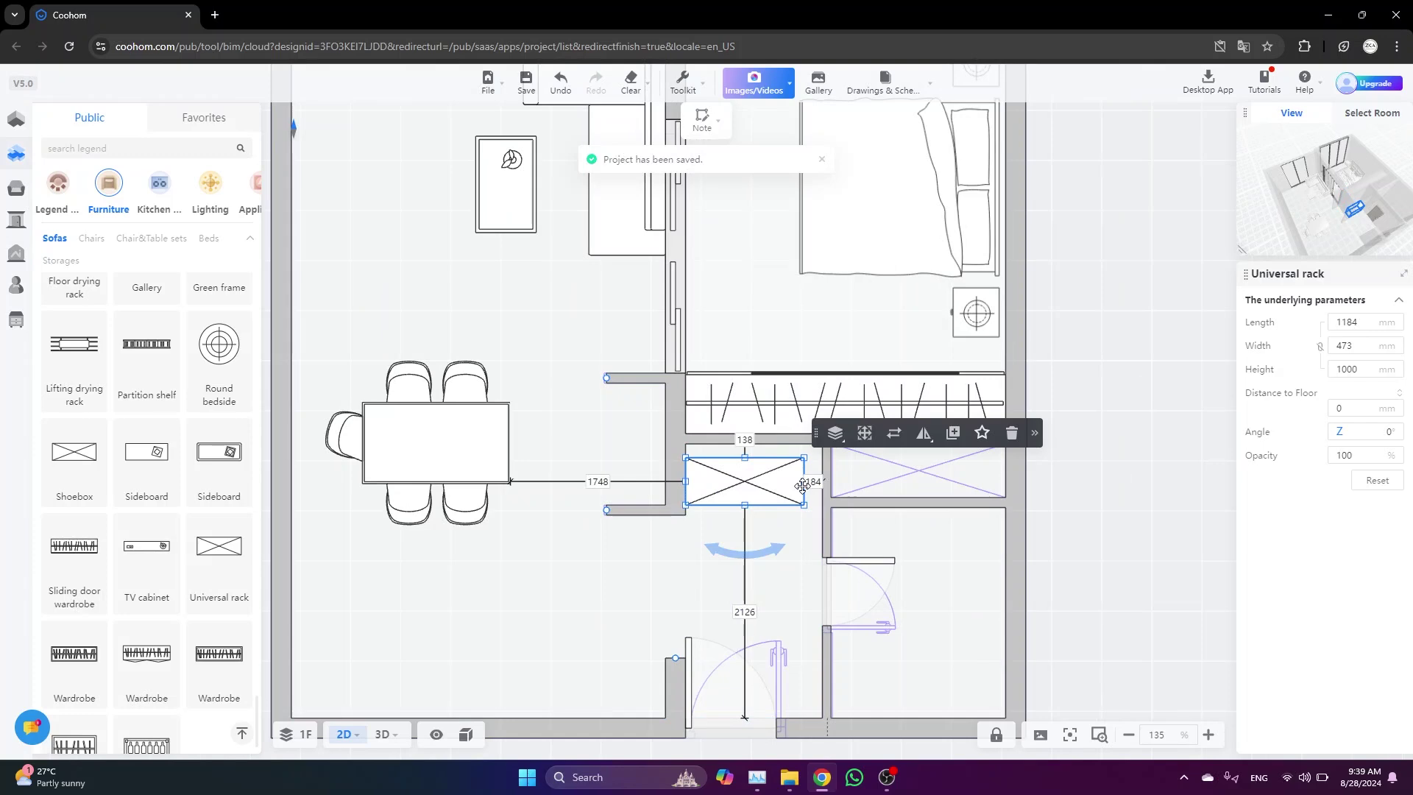
mouse_move(806, 481)
left_mouse_down()
mouse_move(832, 481)
mouse_move(824, 465)
left_mouse_up()
scroll(729, 481, "up", 7)
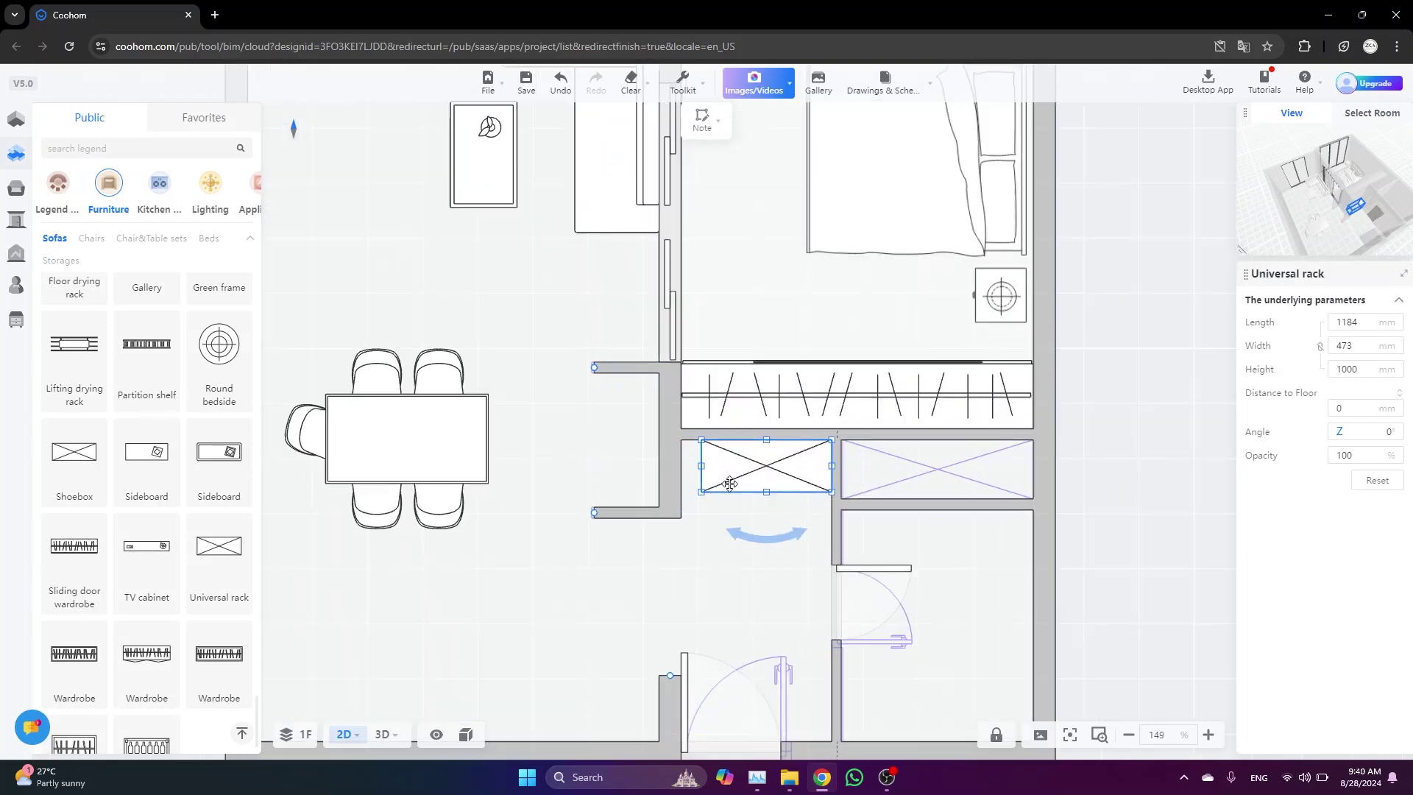
left_click_drag(656, 535, 646, 543)
scroll(932, 466, "down", 9)
Place a One word cabinet with sink and stove along the lower wall of the living and dining room
scroll(212, 560, "up", 15)
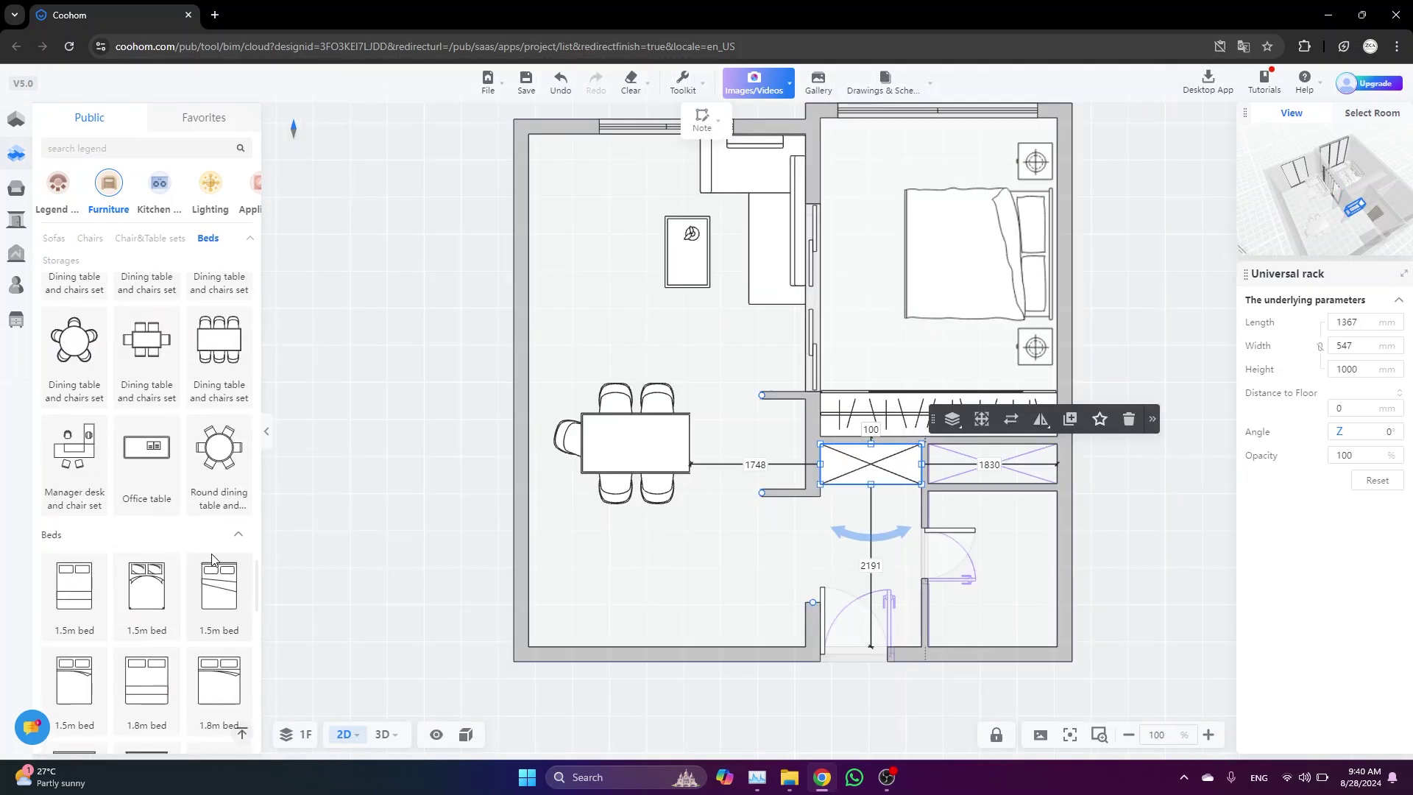
scroll(212, 559, "up", 6)
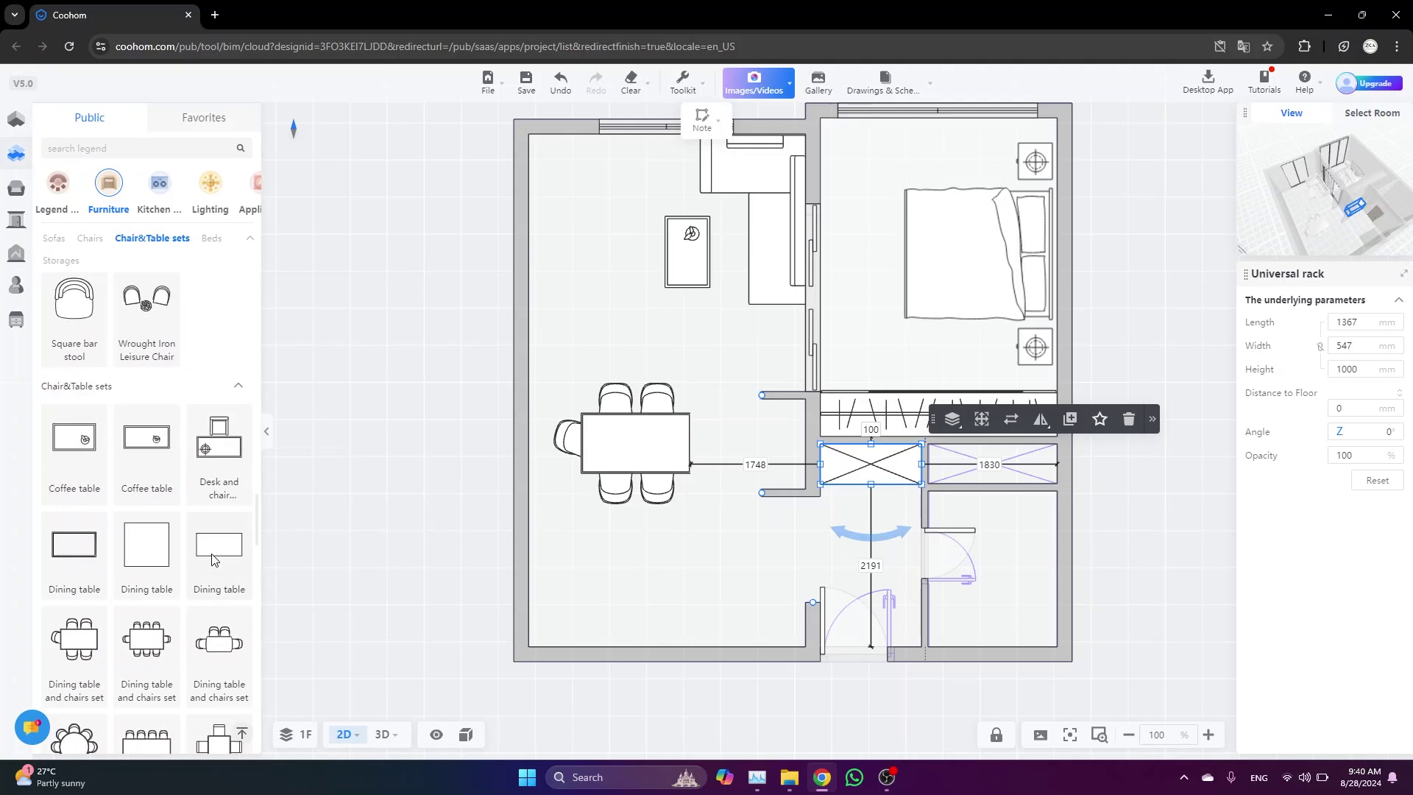
scroll(212, 560, "up", 5)
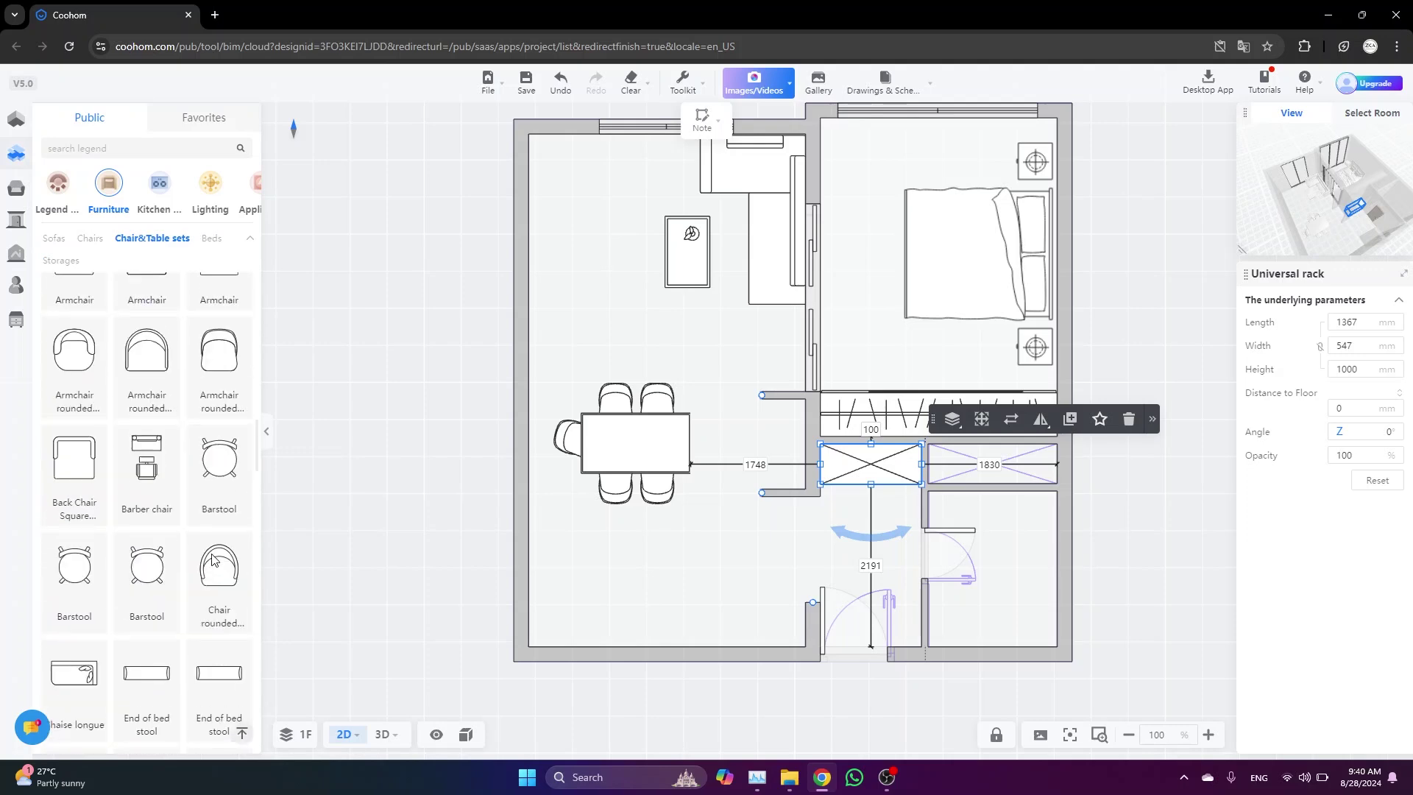
left_click(161, 188)
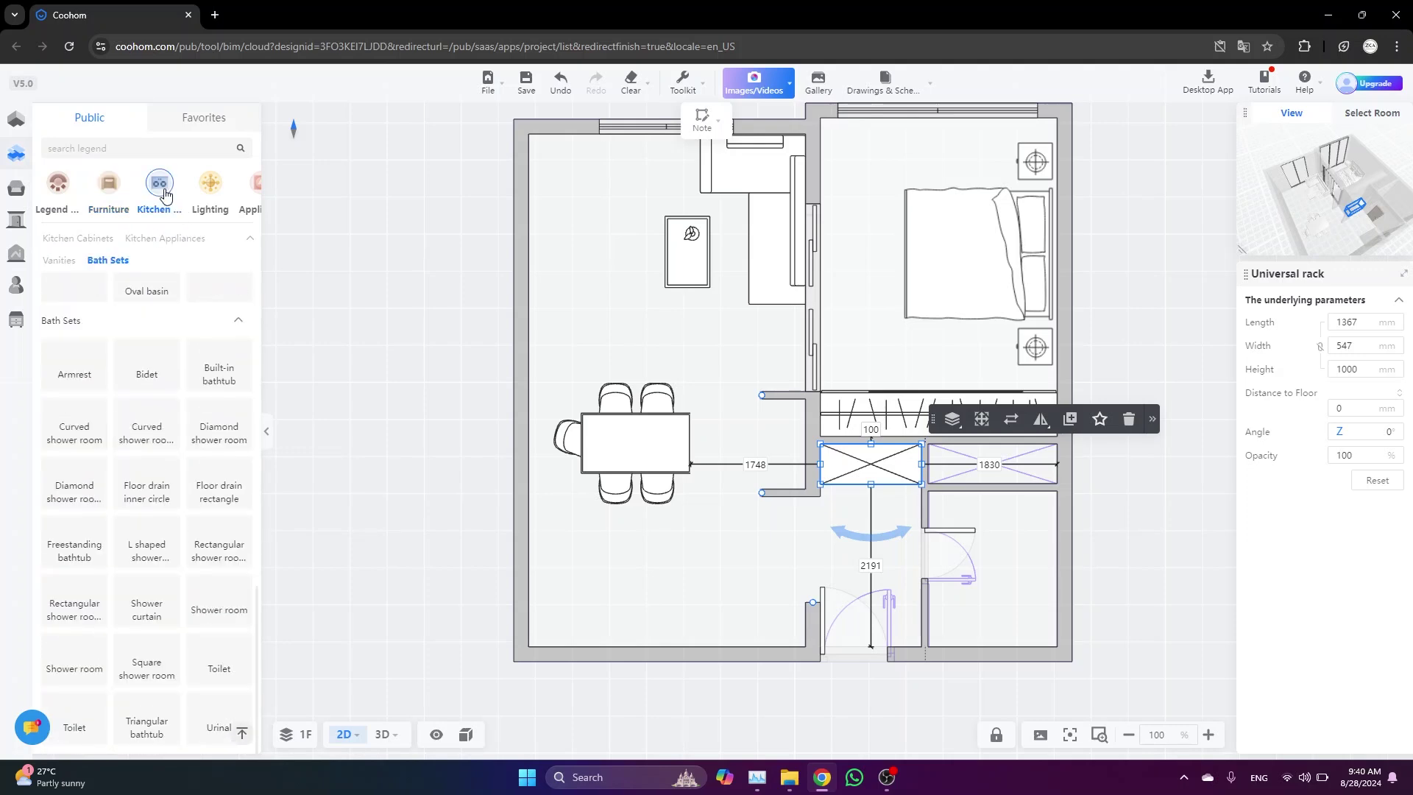
scroll(145, 398, "up", 10)
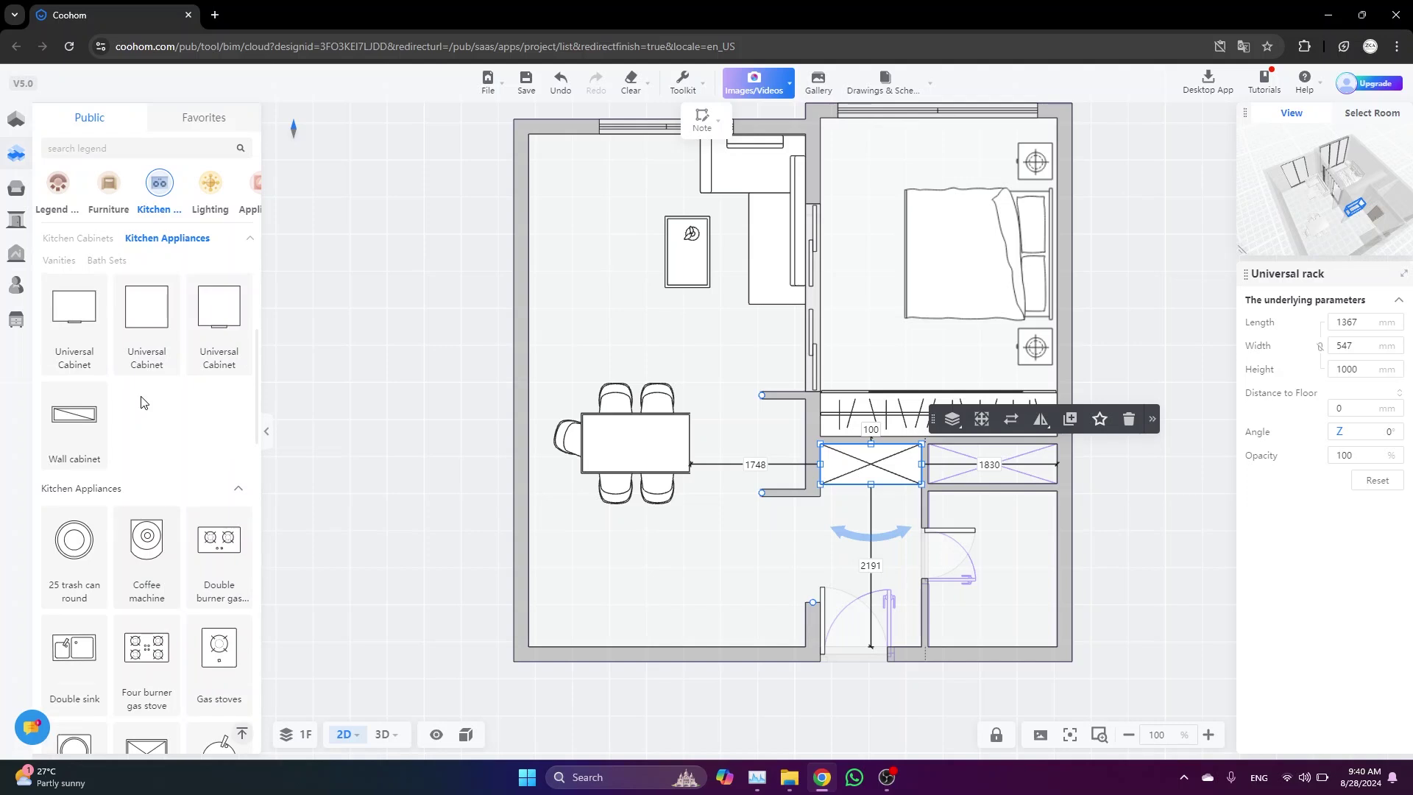
scroll(142, 402, "up", 5)
left_click_drag(146, 496, 643, 626)
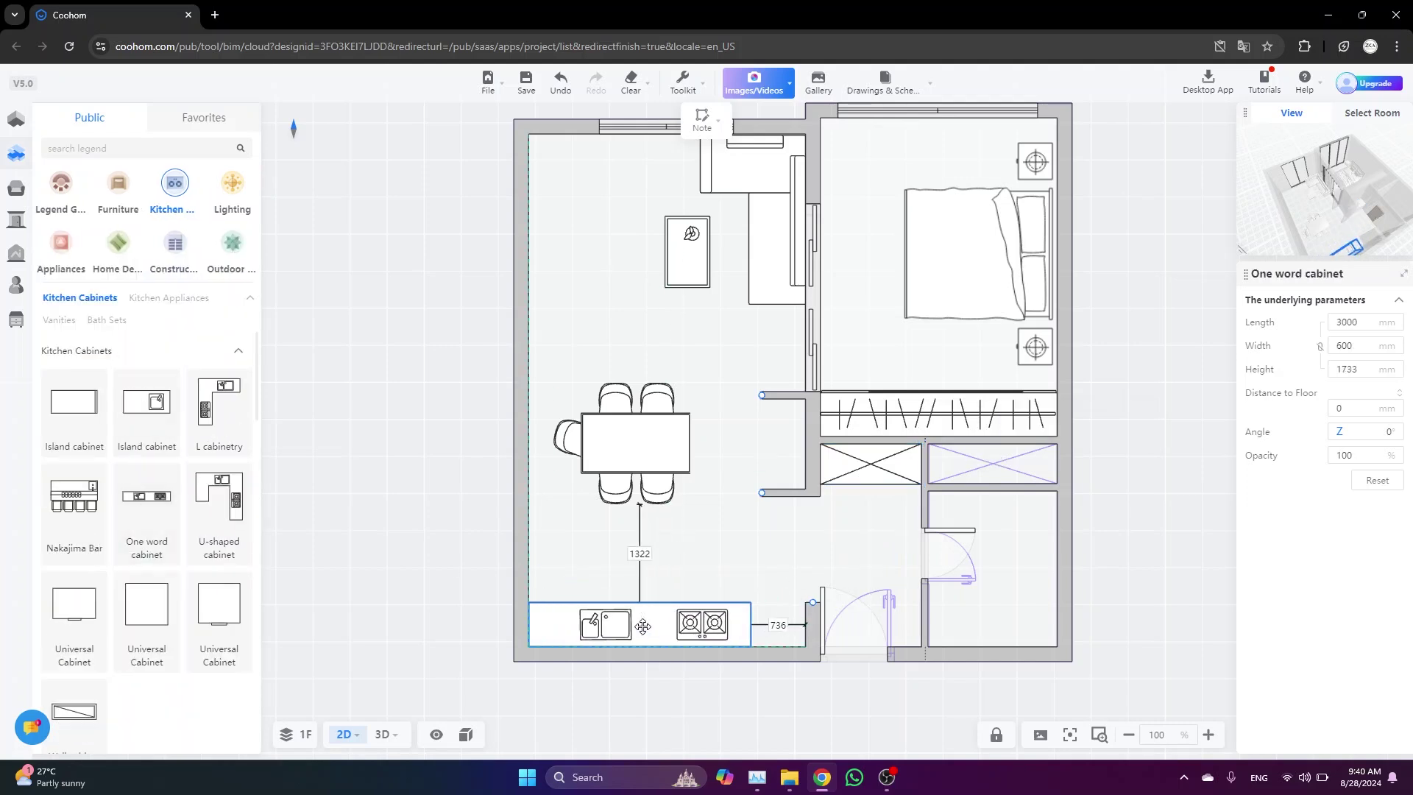
Stretch the kitchen cabinet run along the lower wall until it reaches the wall stub beside the entrance door
left_click(699, 631)
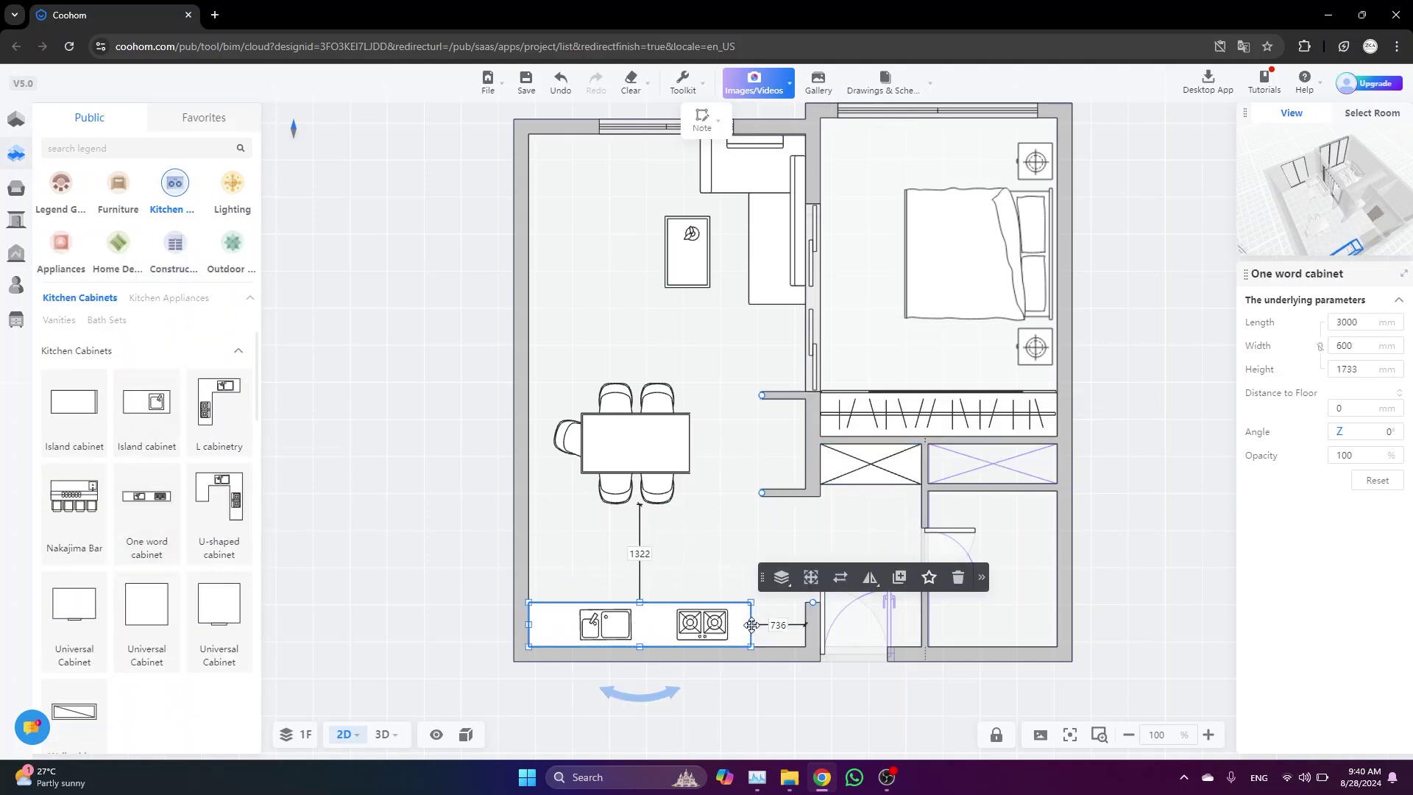
left_click_drag(762, 625, 801, 627)
left_click(863, 677)
scroll(865, 677, "down", 1)
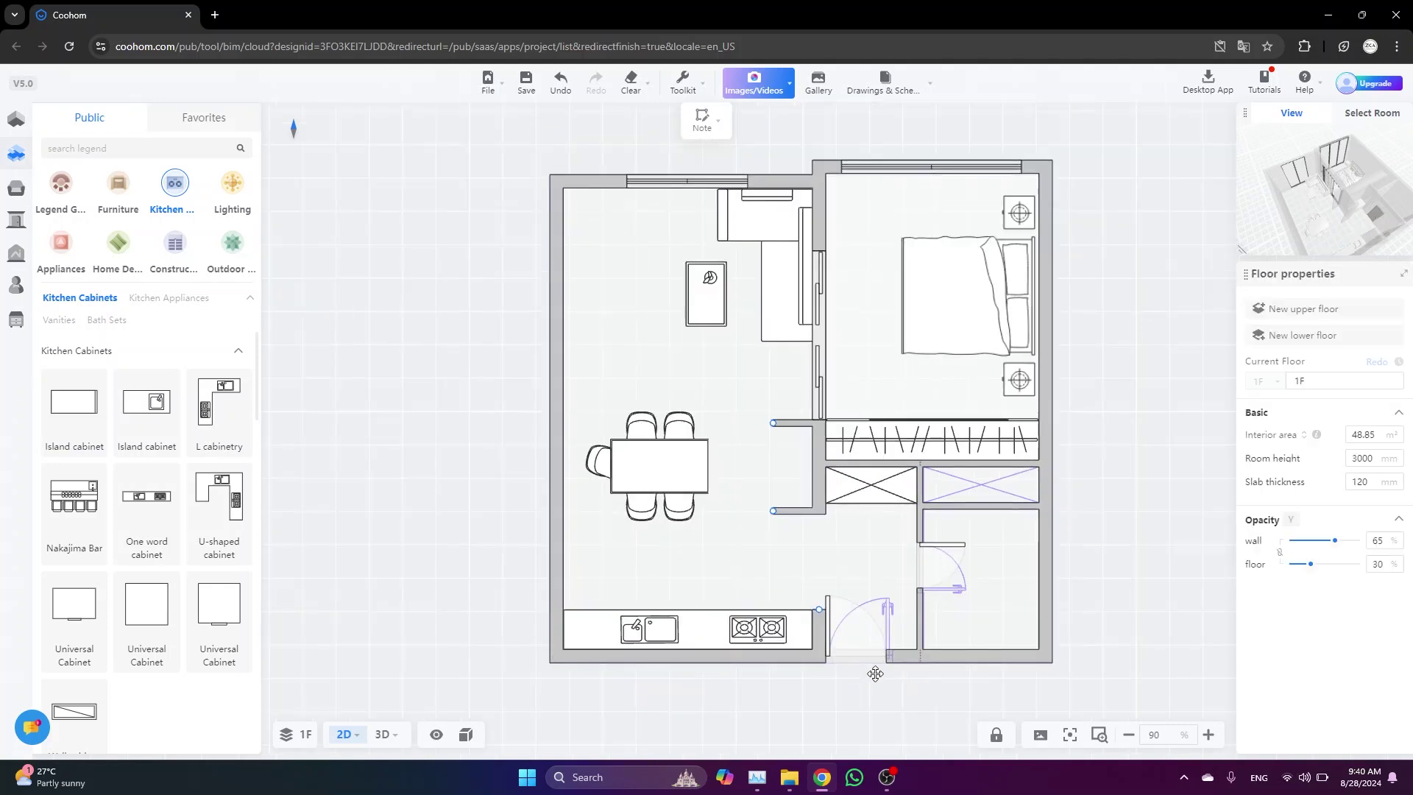
left_click_drag(876, 673, 897, 692)
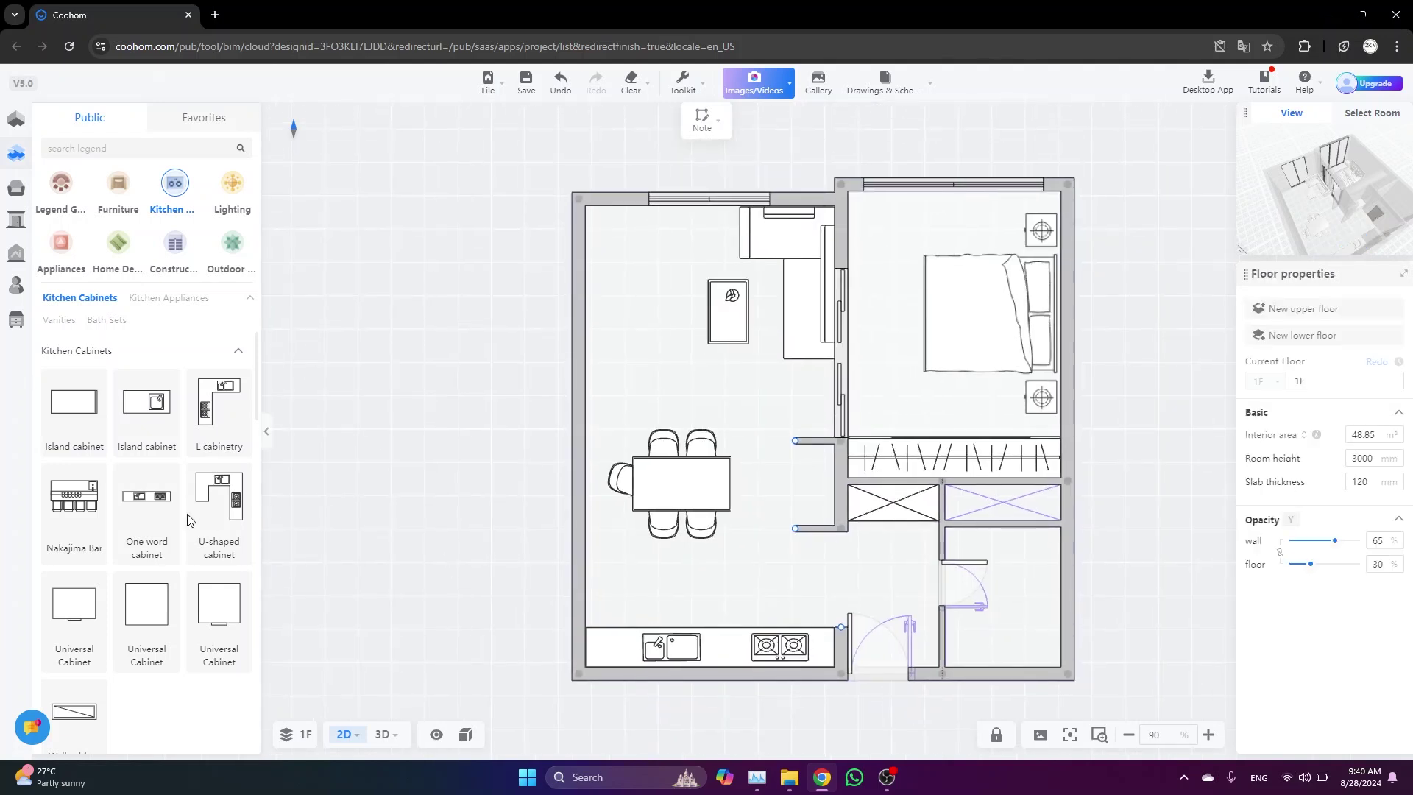
Place a cabinet frame against the living room's outer side wall opposite the sofa, rotate it 90° and lengthen it to about 3460 mm
scroll(188, 520, "down", 6)
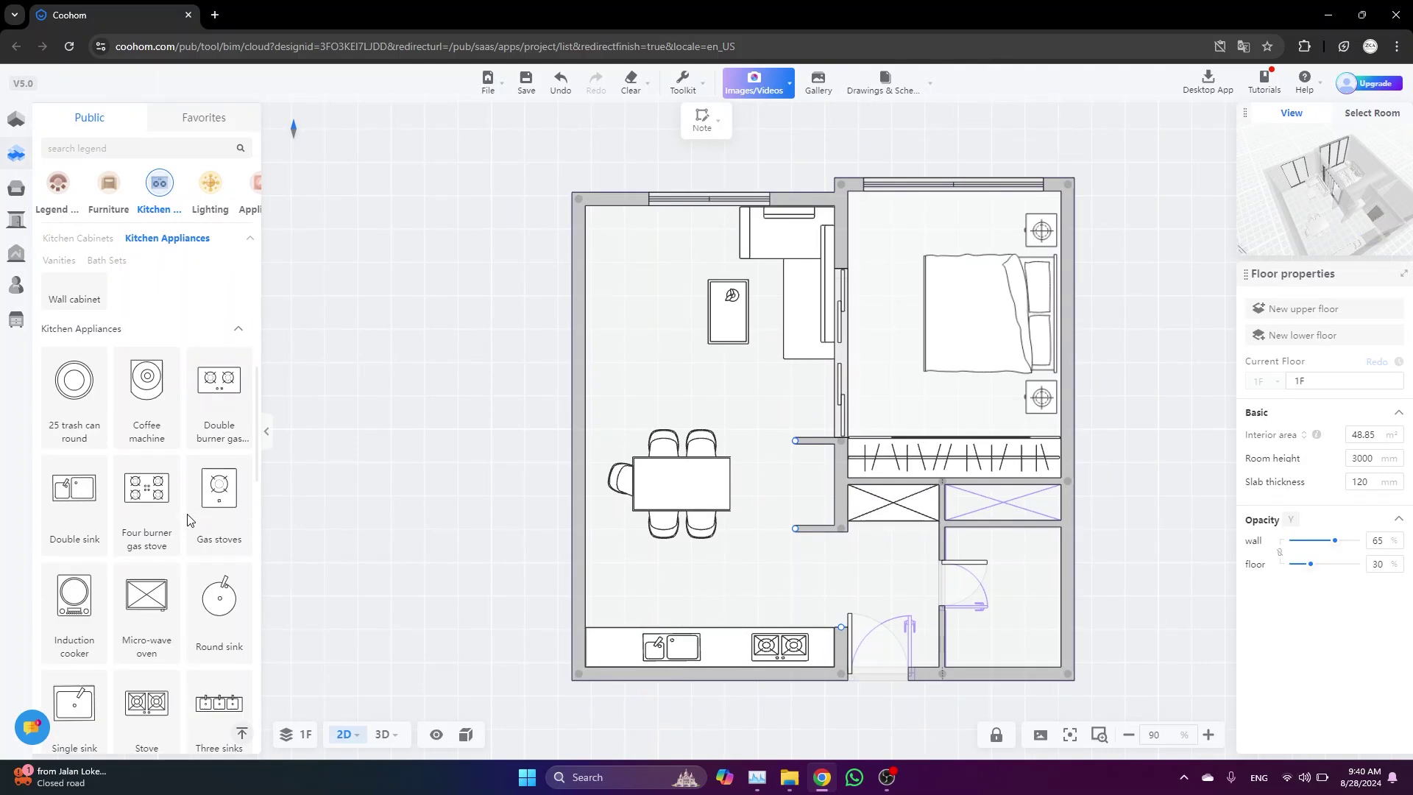
scroll(188, 520, "up", 2)
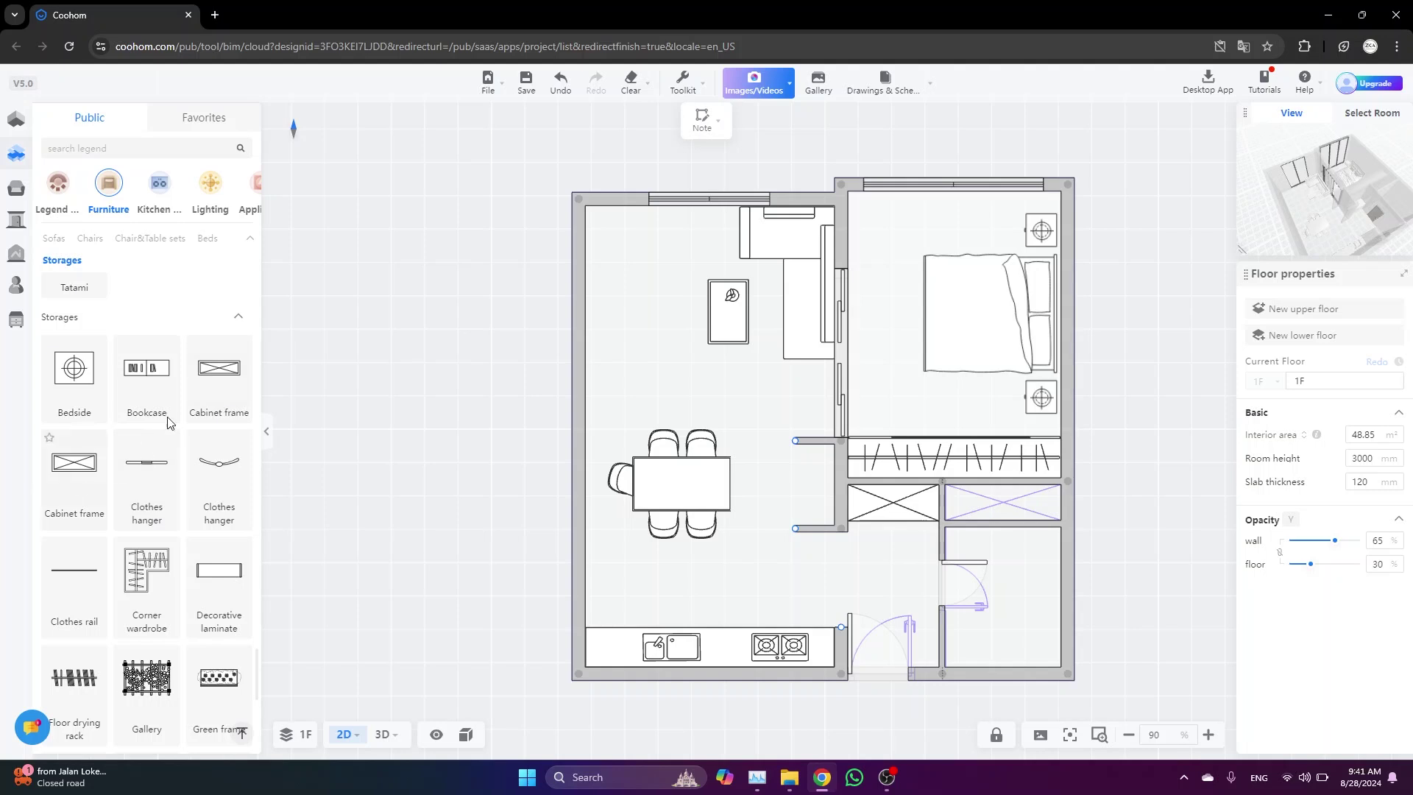
left_click(615, 260)
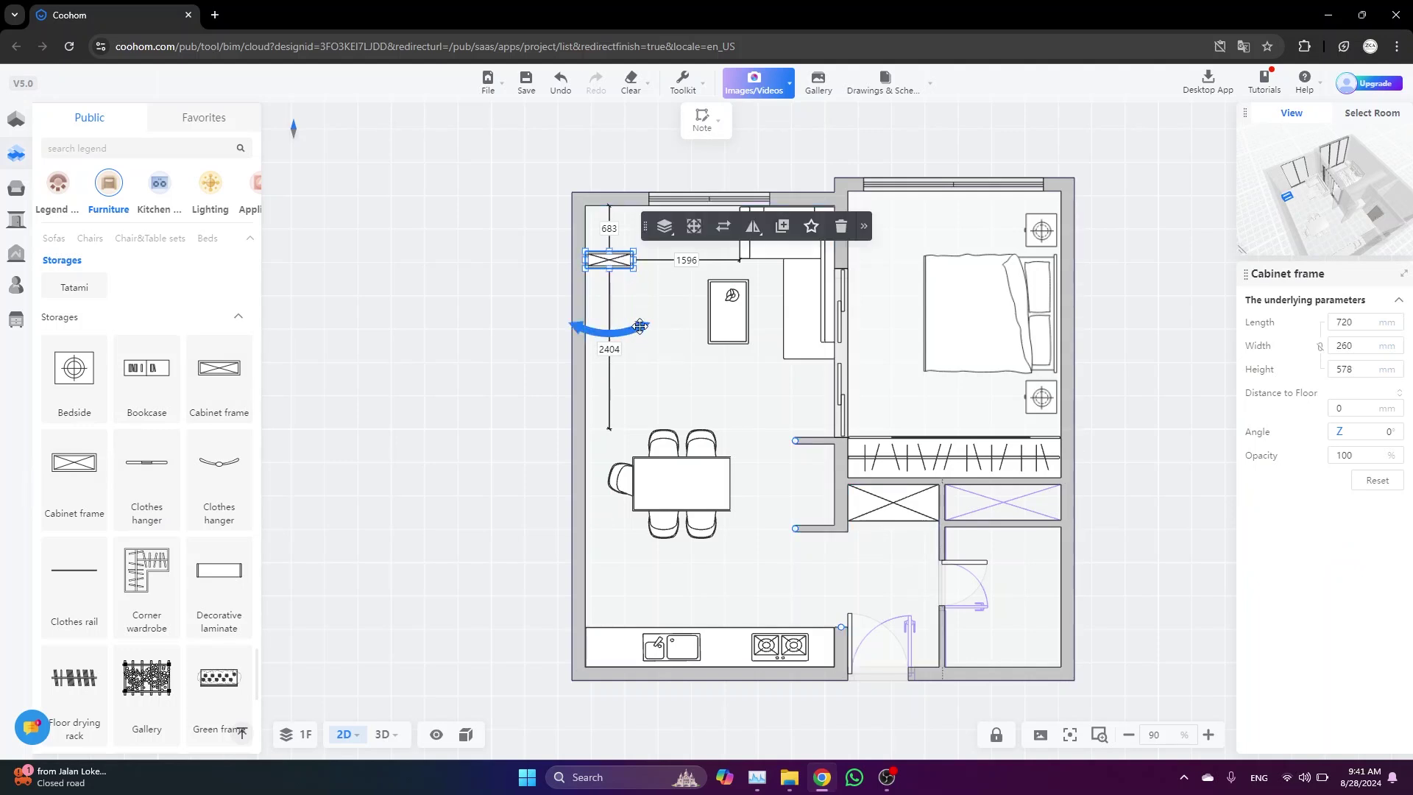
left_click_drag(641, 326, 683, 427)
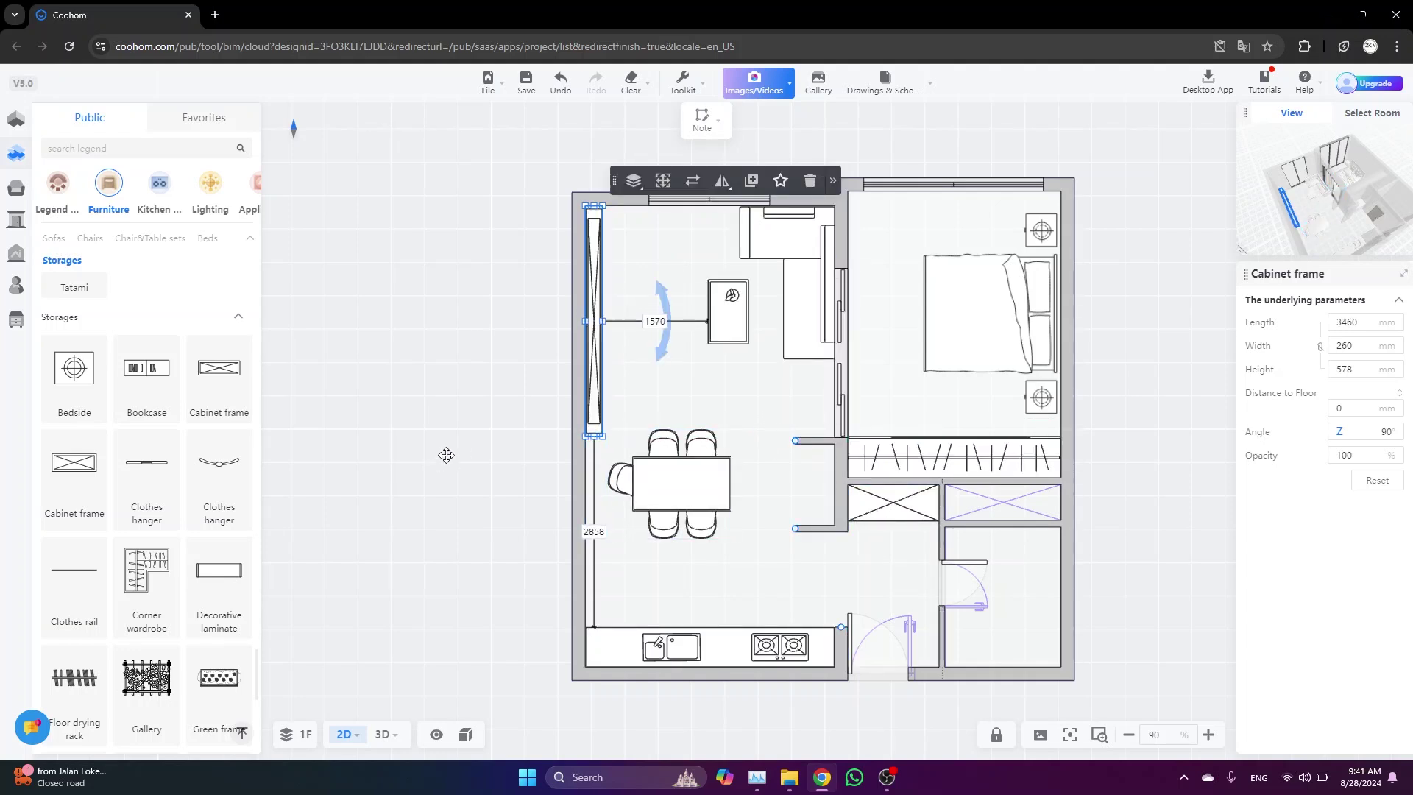
left_click(459, 458)
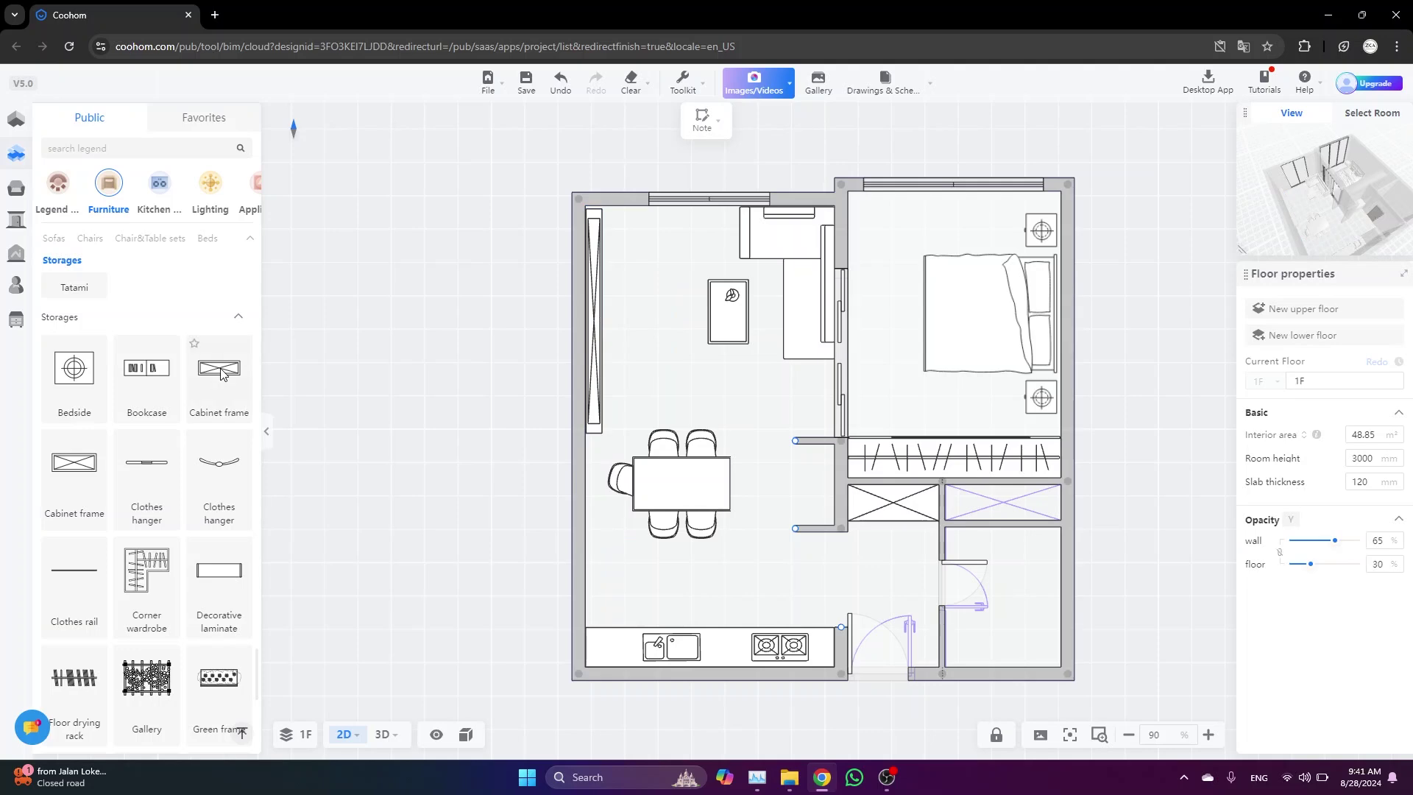
Fit a second cabinet frame, rotated 90° and about 1217 mm long, into the wall niche beside the dining table
left_click(825, 496)
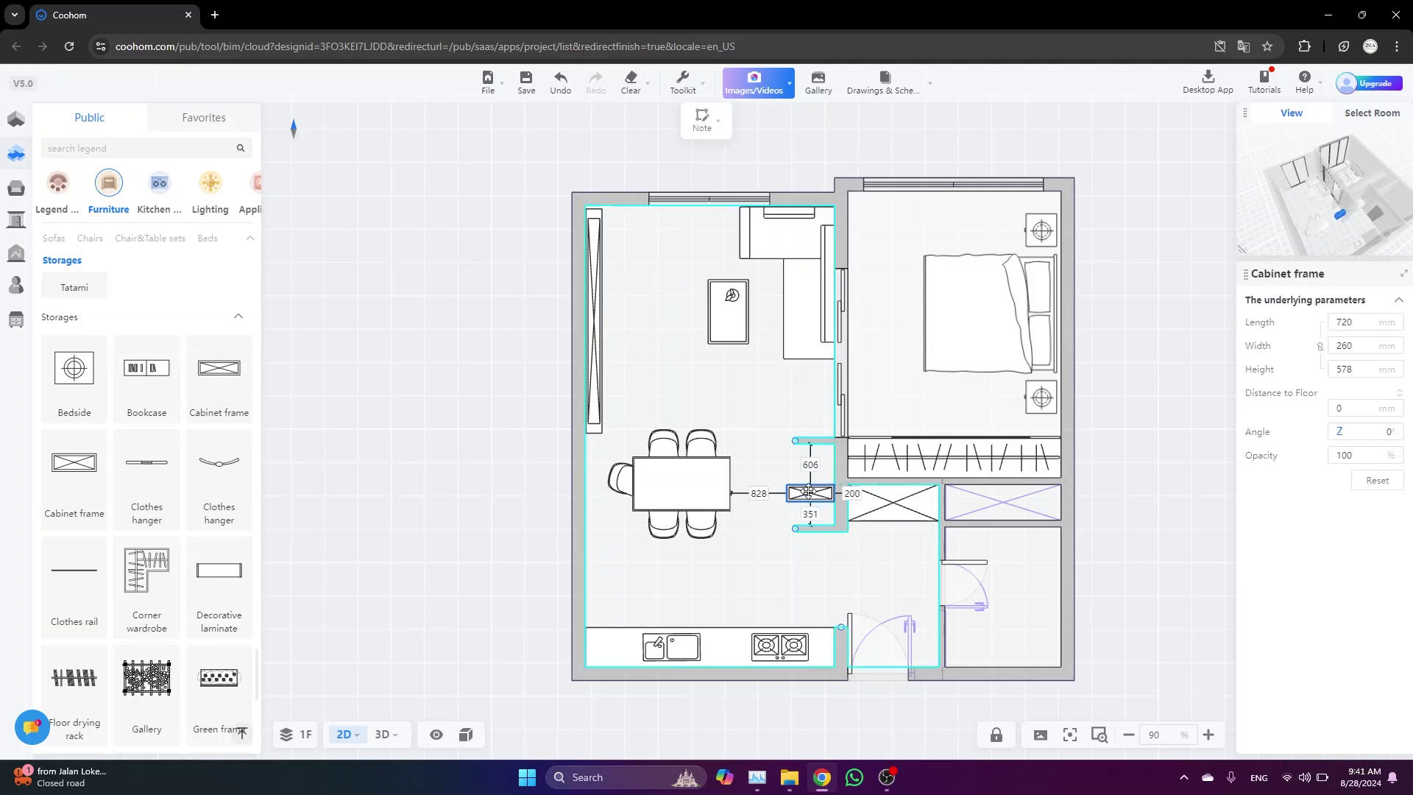
scroll(822, 519, "up", 5)
left_click_drag(793, 541, 820, 445)
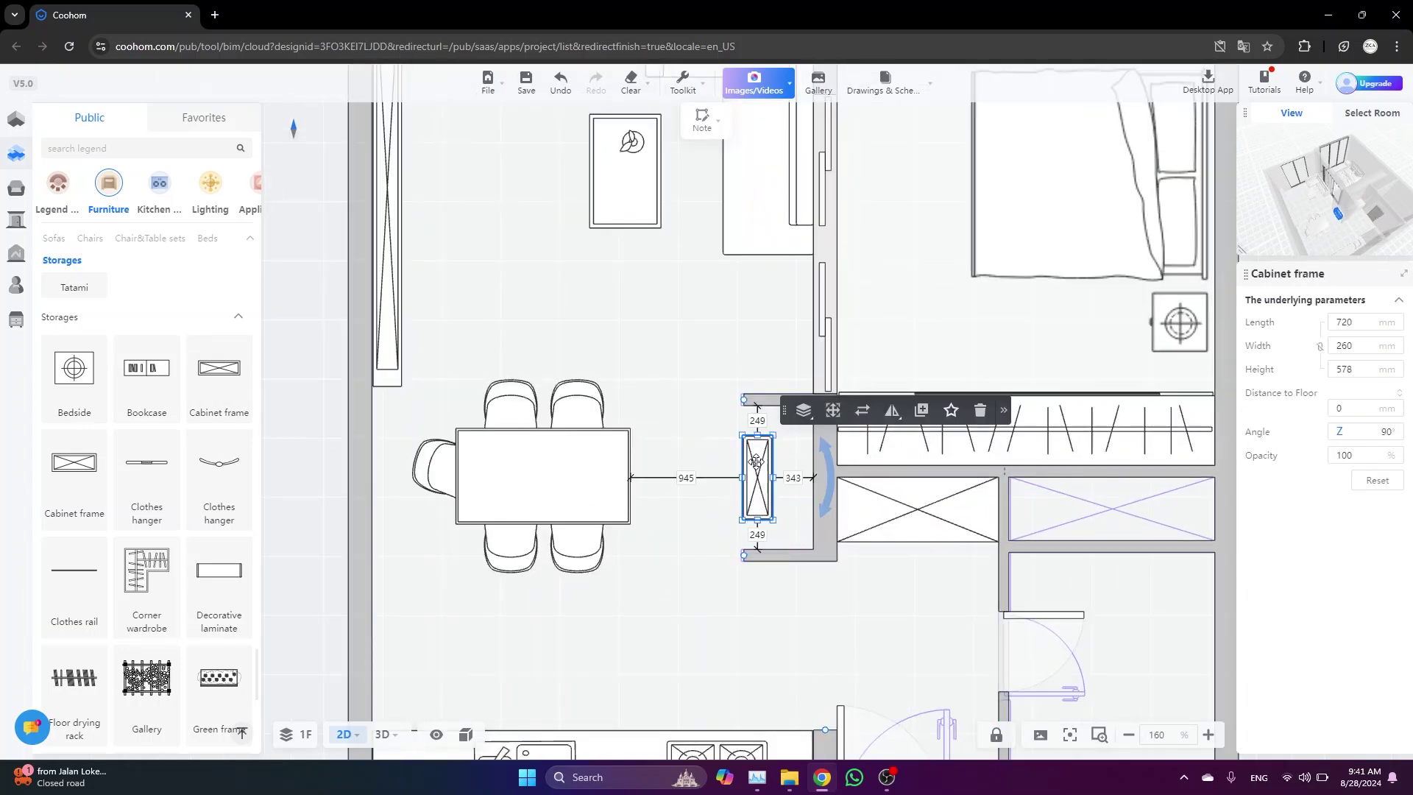
left_click_drag(758, 519, 799, 549)
scroll(846, 545, "up", 3)
scroll(846, 543, "up", 2)
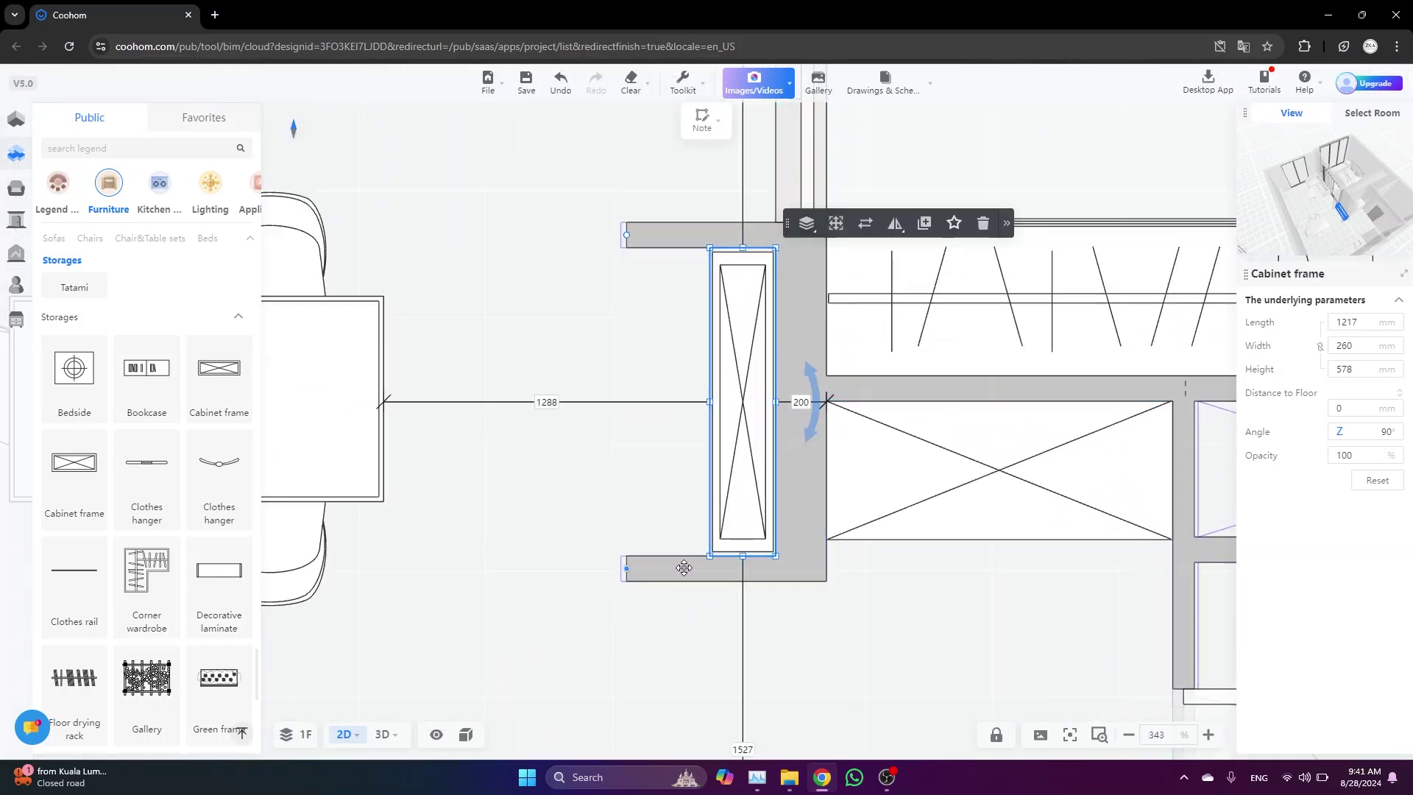
Shorten the two stub walls of the niche until they end flush with the cabinet frame's front
left_click_drag(683, 567, 708, 569)
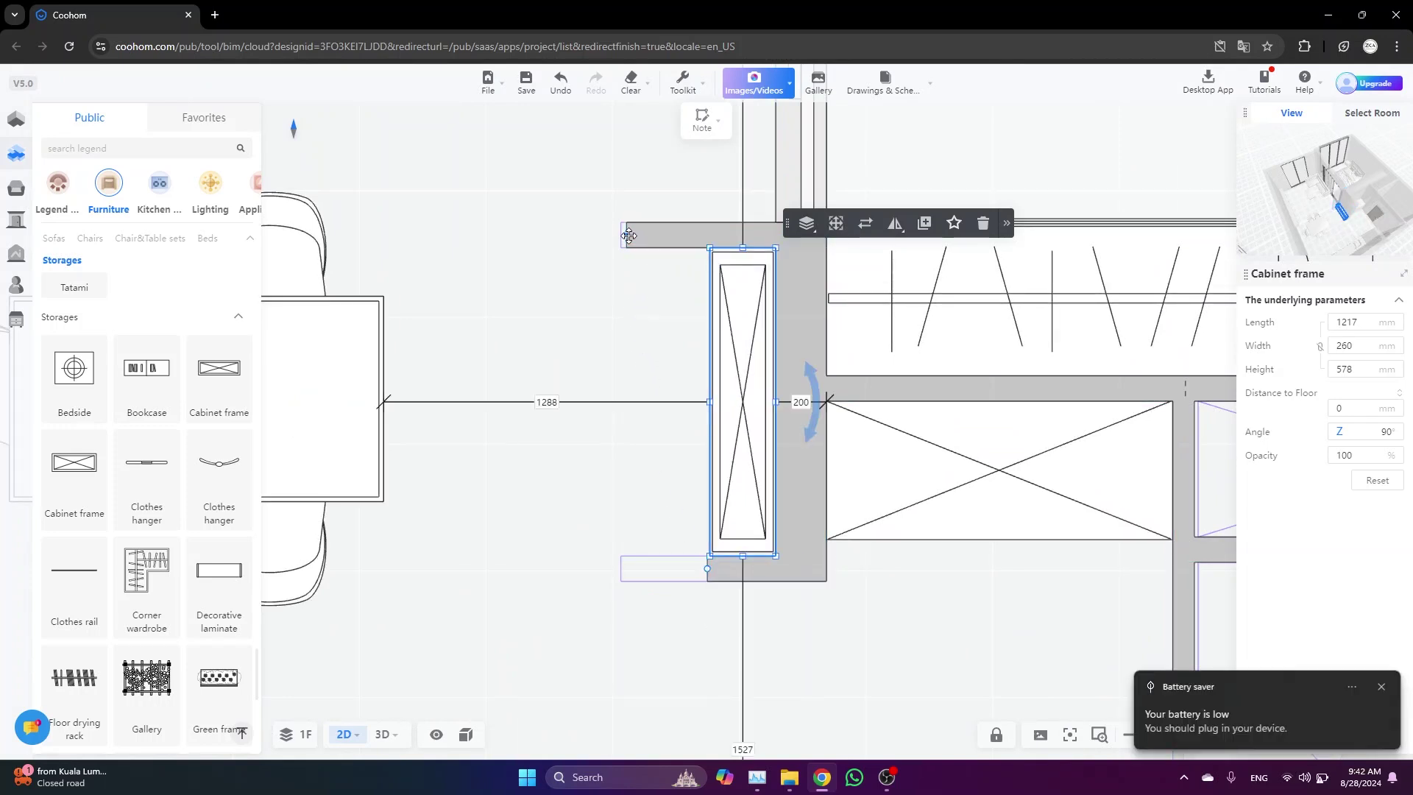
left_click_drag(633, 234, 709, 236)
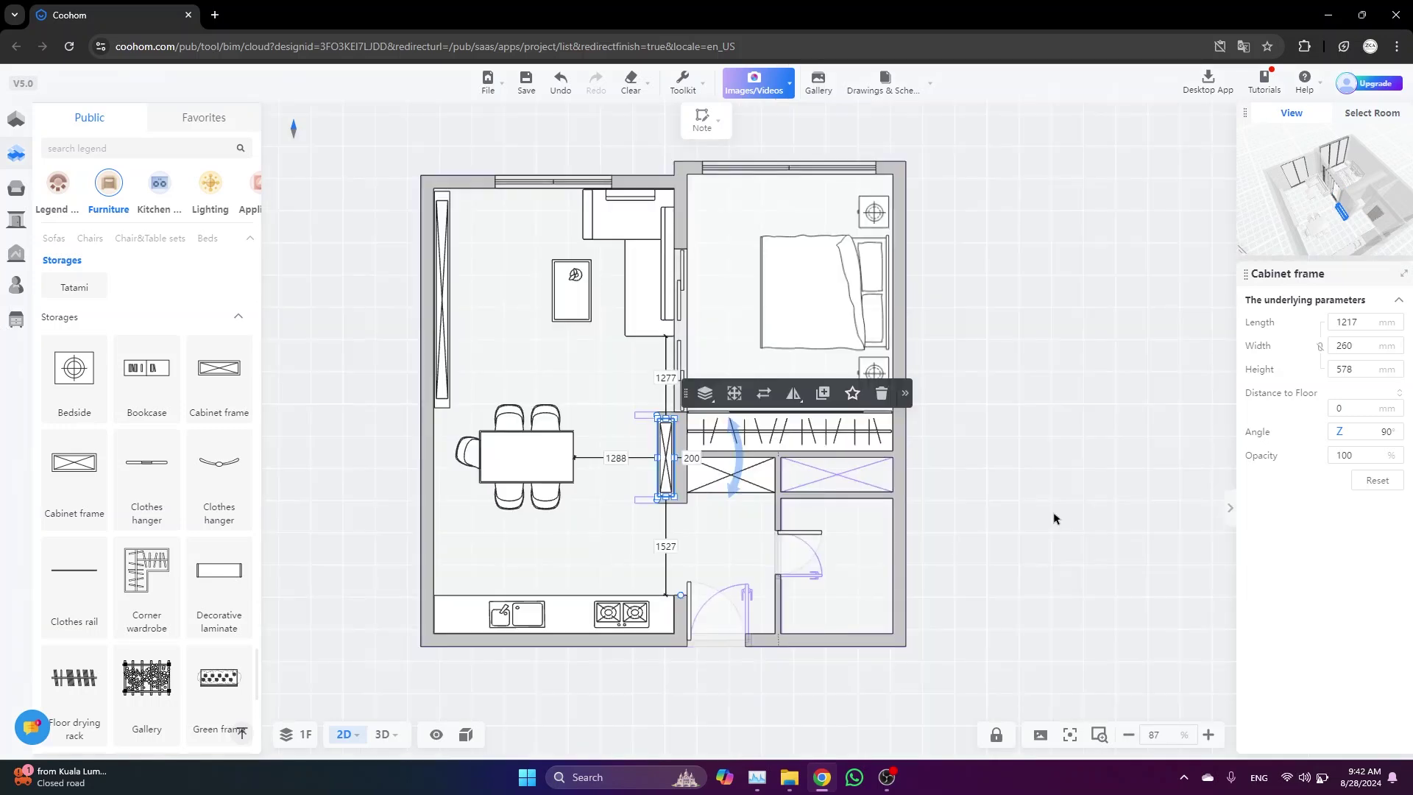
left_click(991, 502)
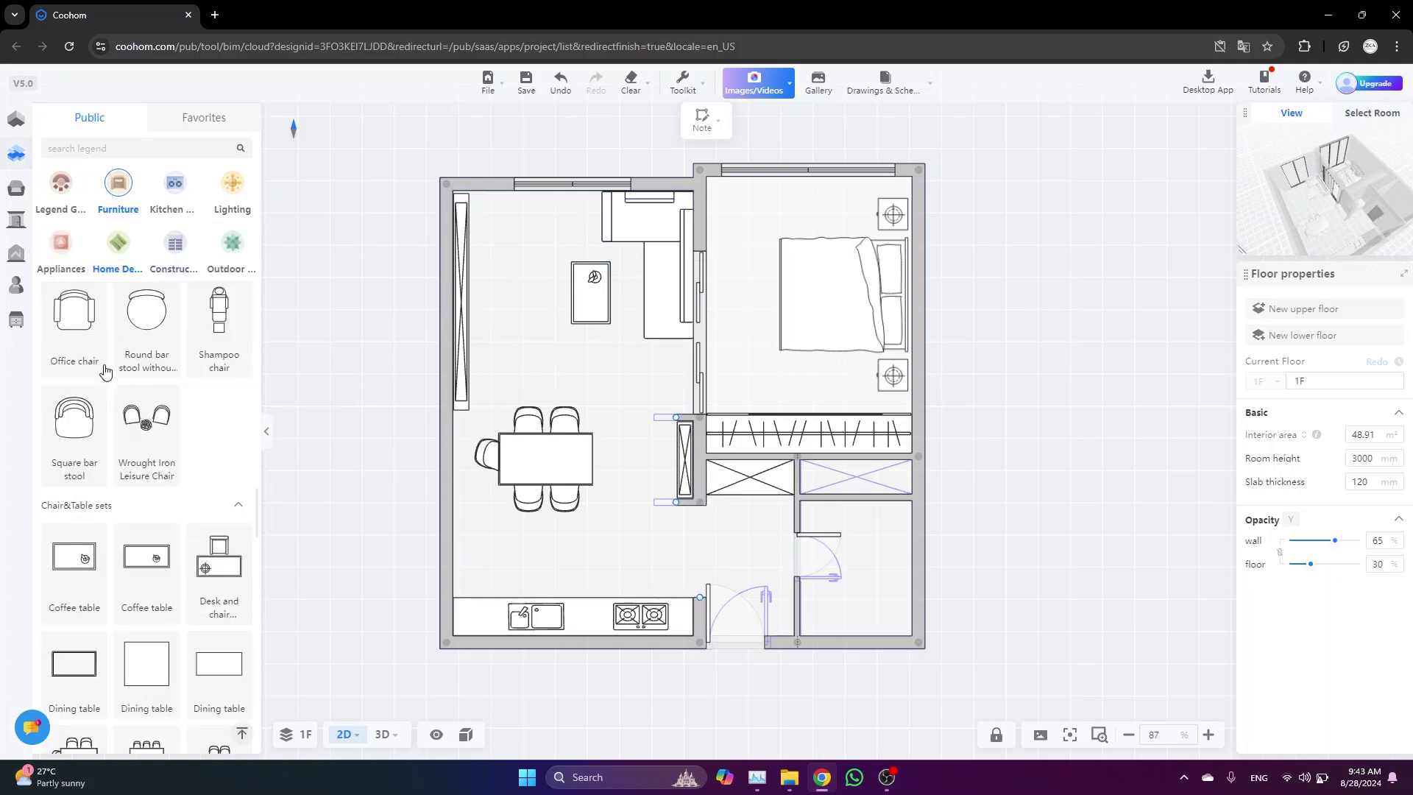
Place a rectangular 2900 × 1990 mm carpet in the living room over the coffee table
scroll(139, 419, "down", 15)
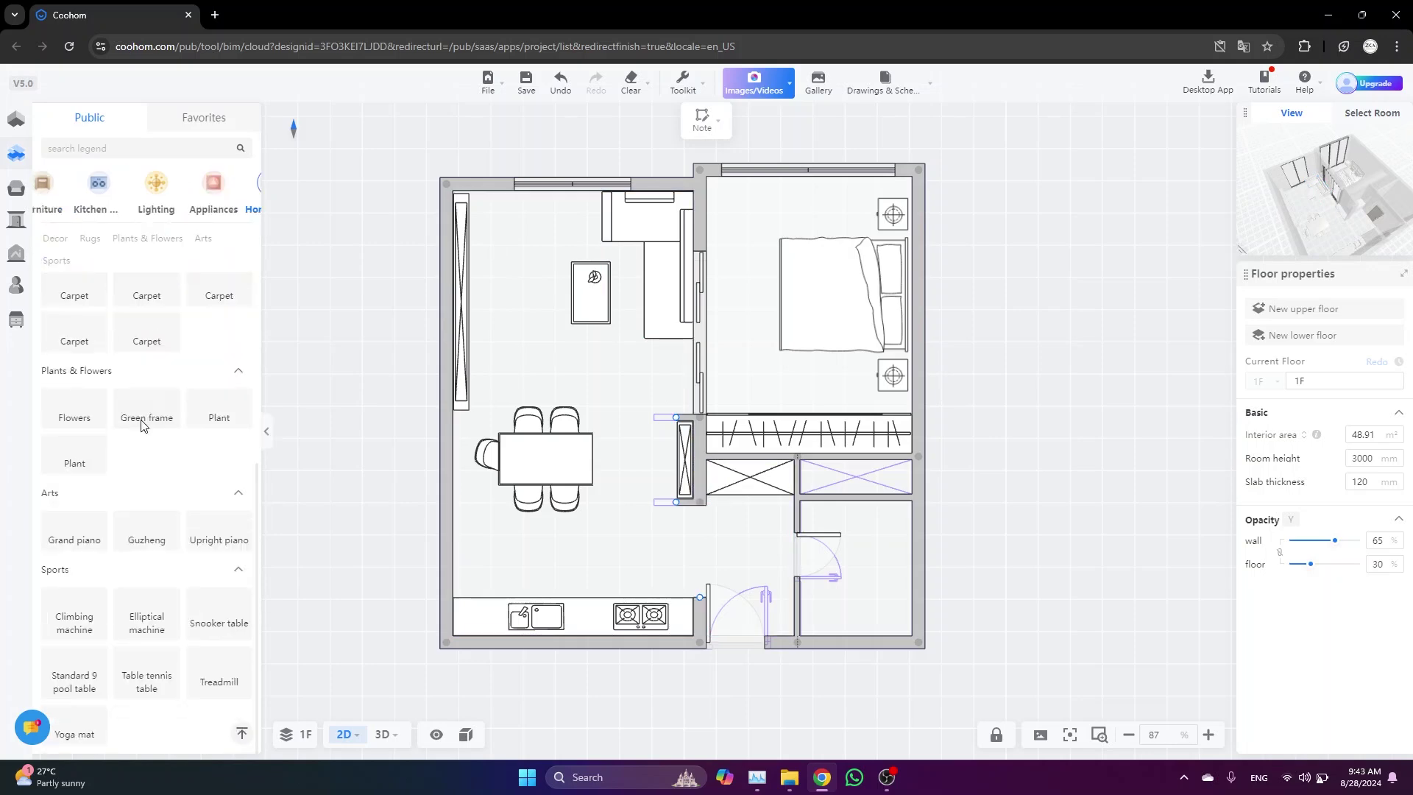
scroll(142, 425, "up", 5)
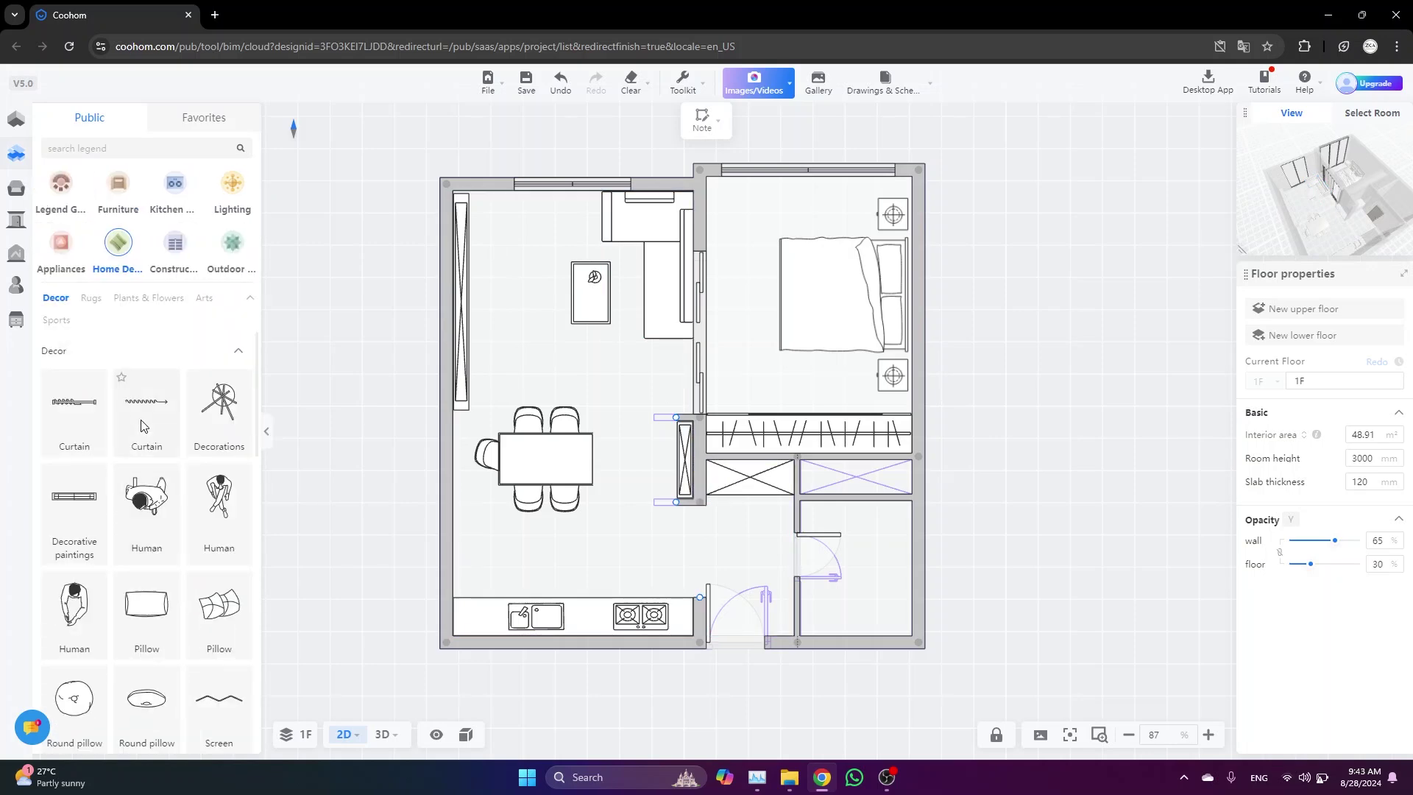
scroll(142, 426, "down", 3)
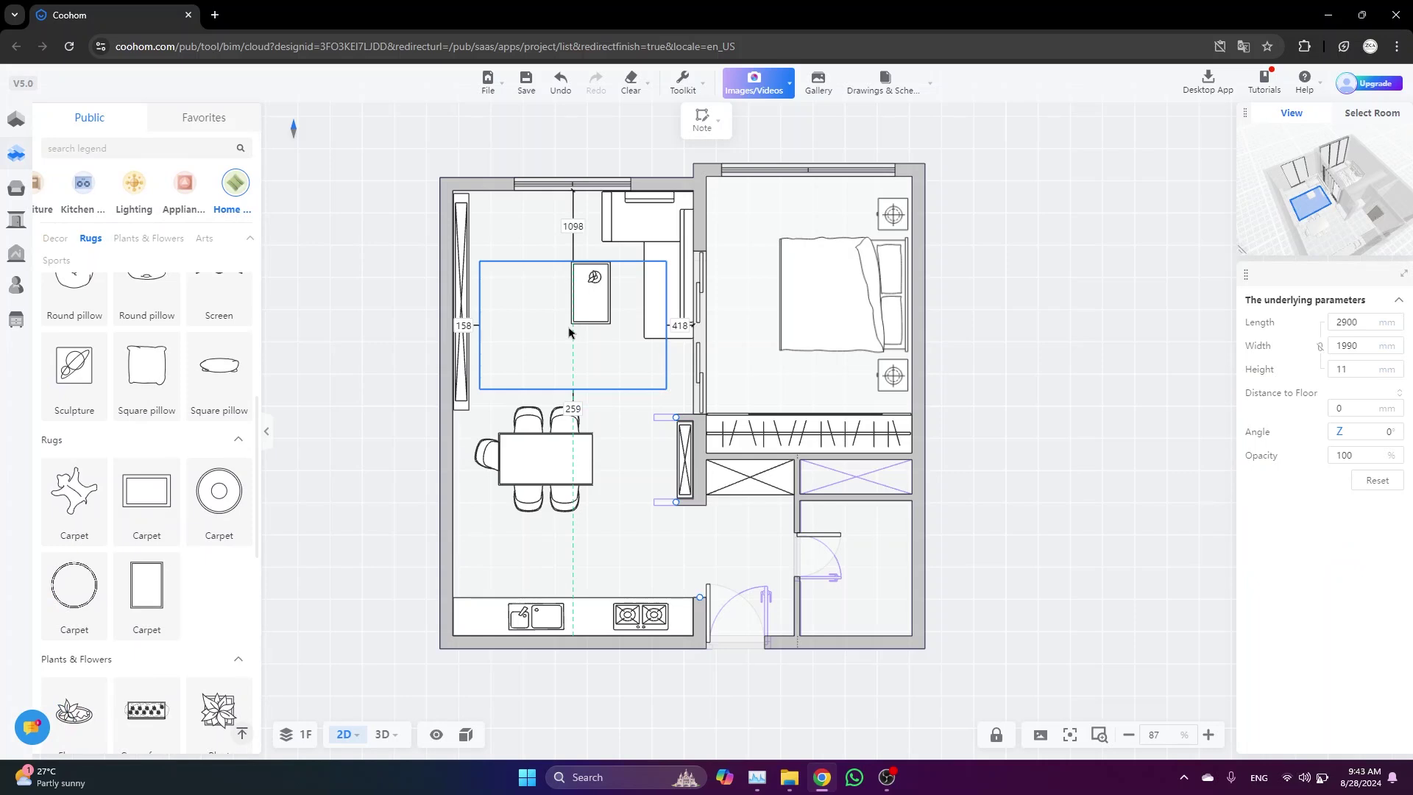
left_click_drag(578, 286, 577, 299)
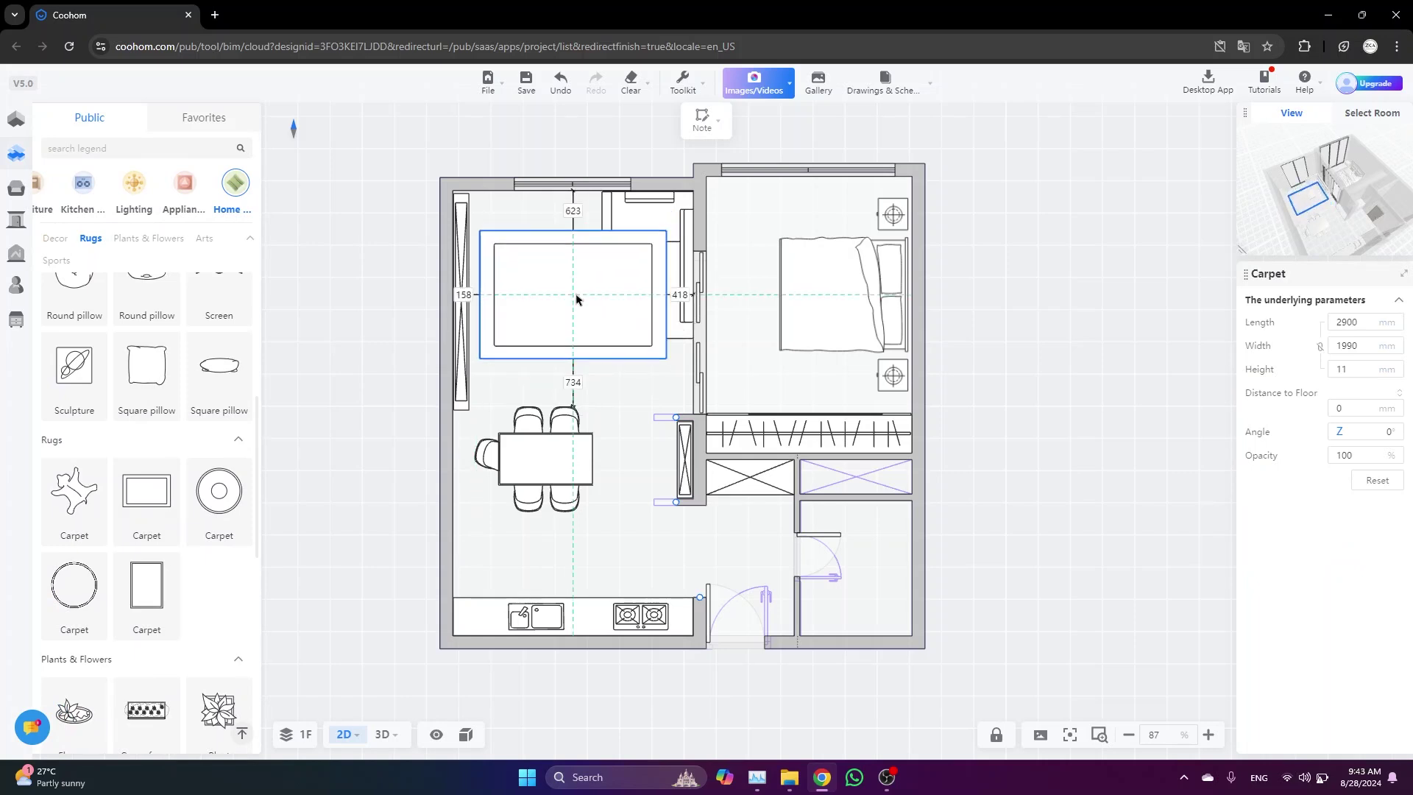
left_click(576, 299)
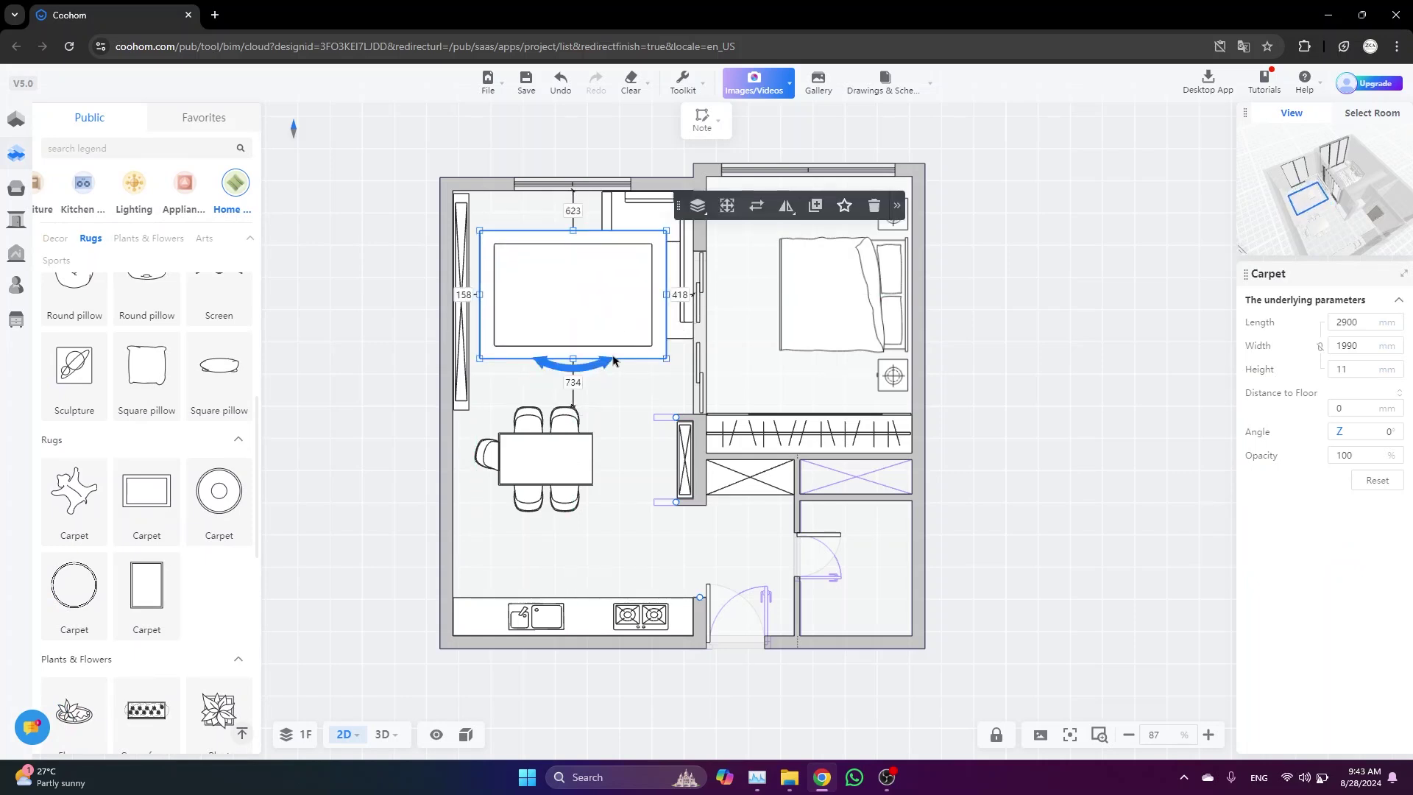
Rotate the carpet 90°, shrink it to about 2231 × 1531 mm and position it around the coffee table beside the sofa
left_click_drag(614, 363, 629, 314)
left_click_drag(539, 403, 503, 401)
left_click(547, 302)
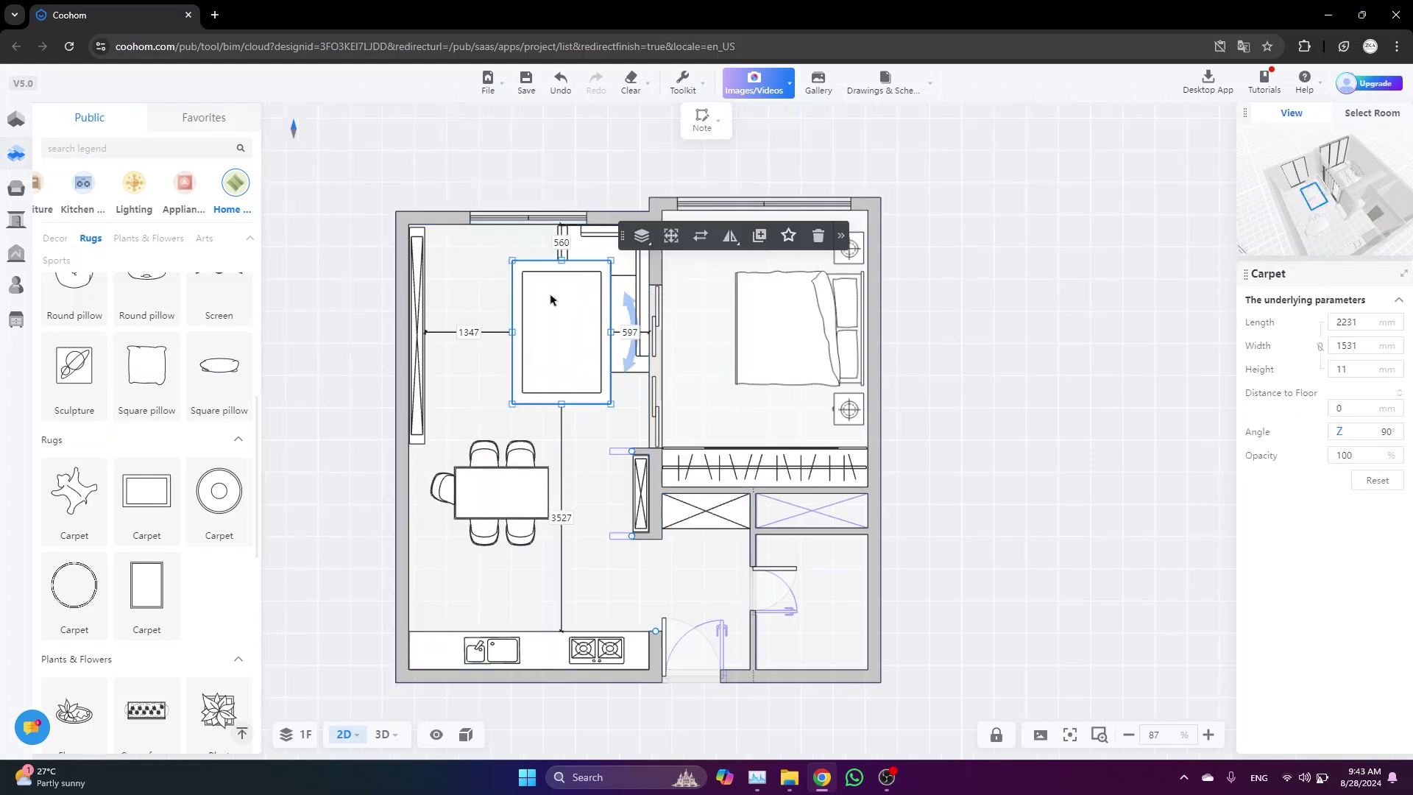
Send the carpet to the bottom layer, beneath the sofa and coffee table
mouse_move(650, 248)
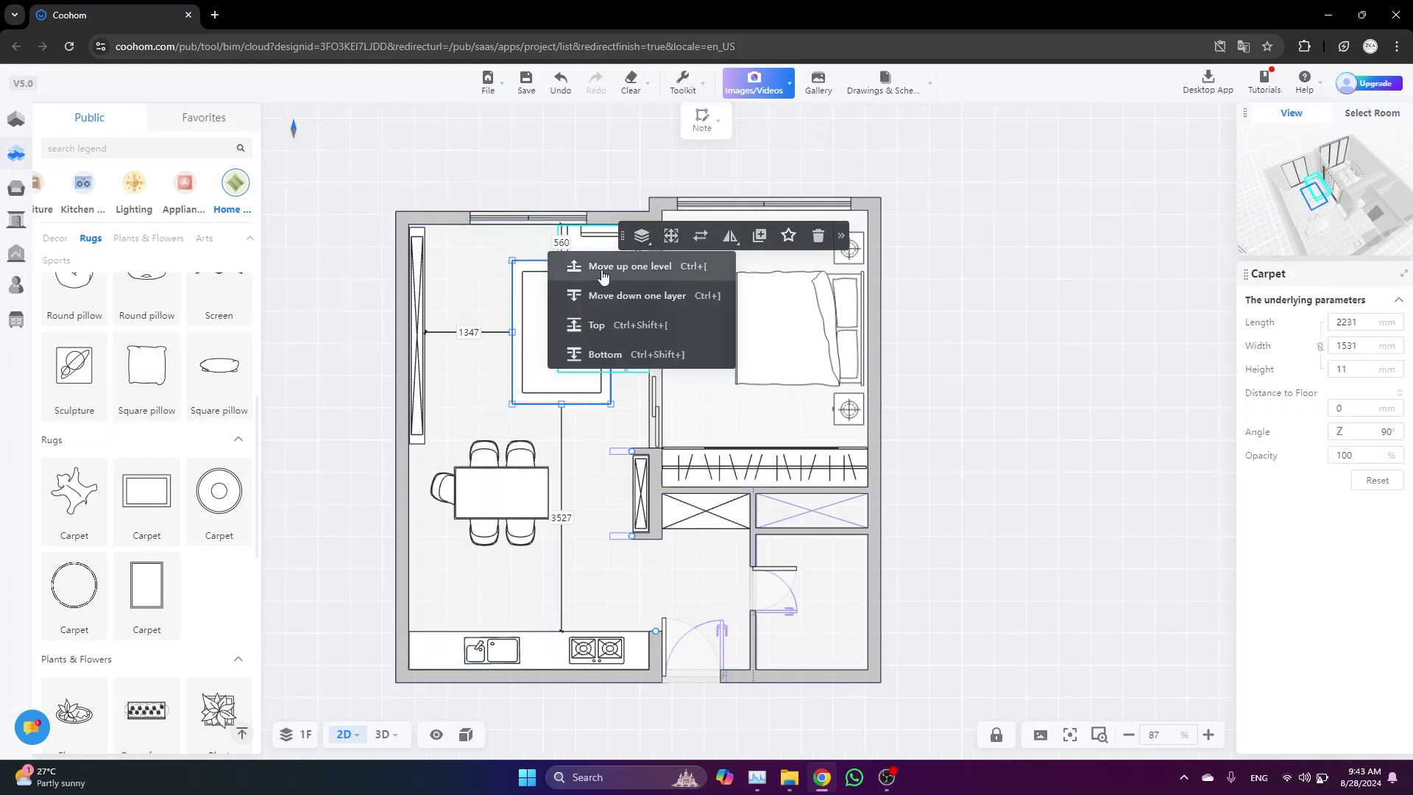
left_click(578, 355)
left_click(948, 382)
scroll(949, 382, "down", 2)
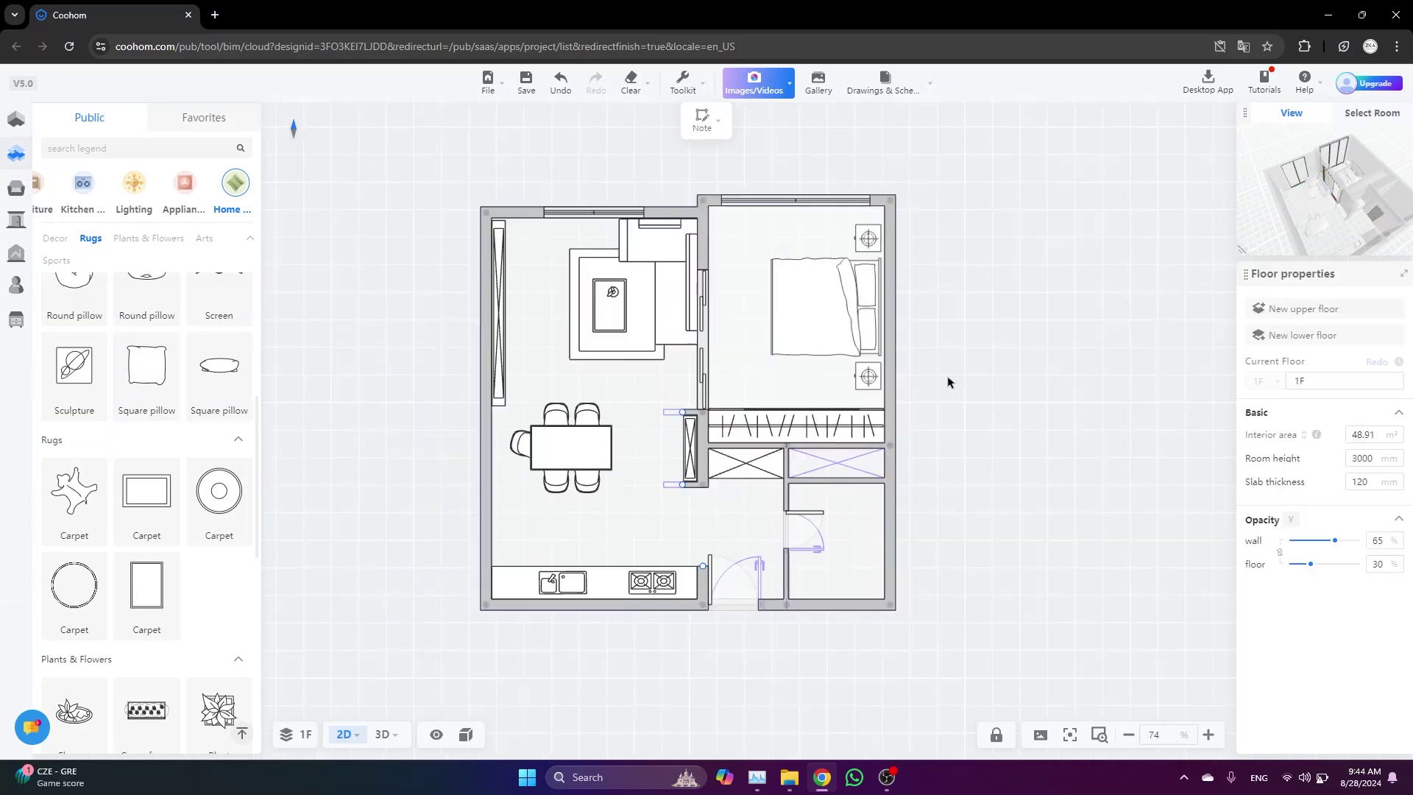